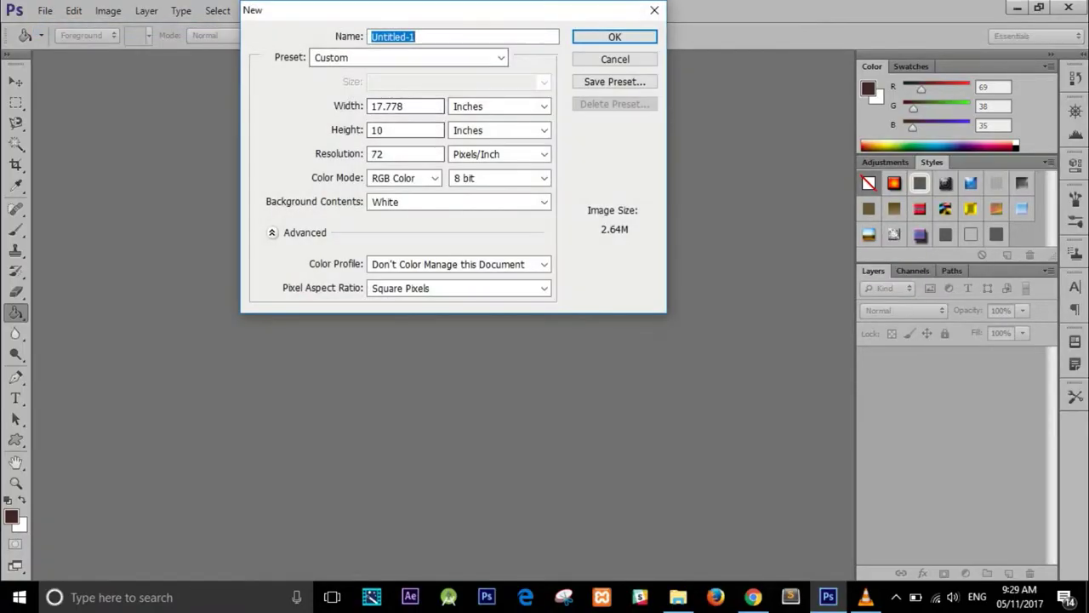
Set the width unit to pixels and confirm the new 1280 × 720, 72 ppi document.
left_click(498, 105)
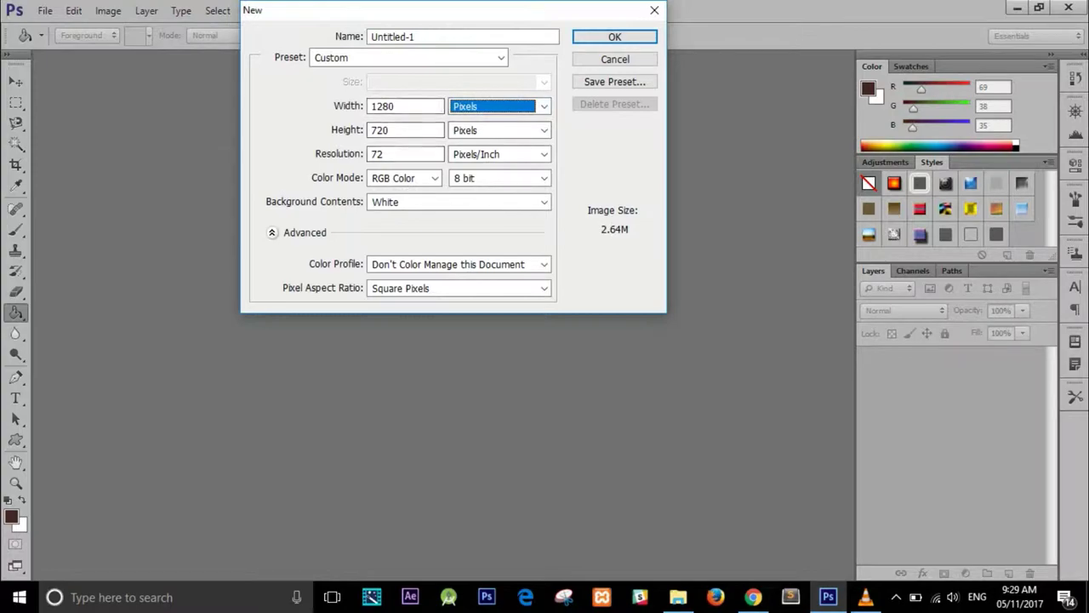
key("Return")
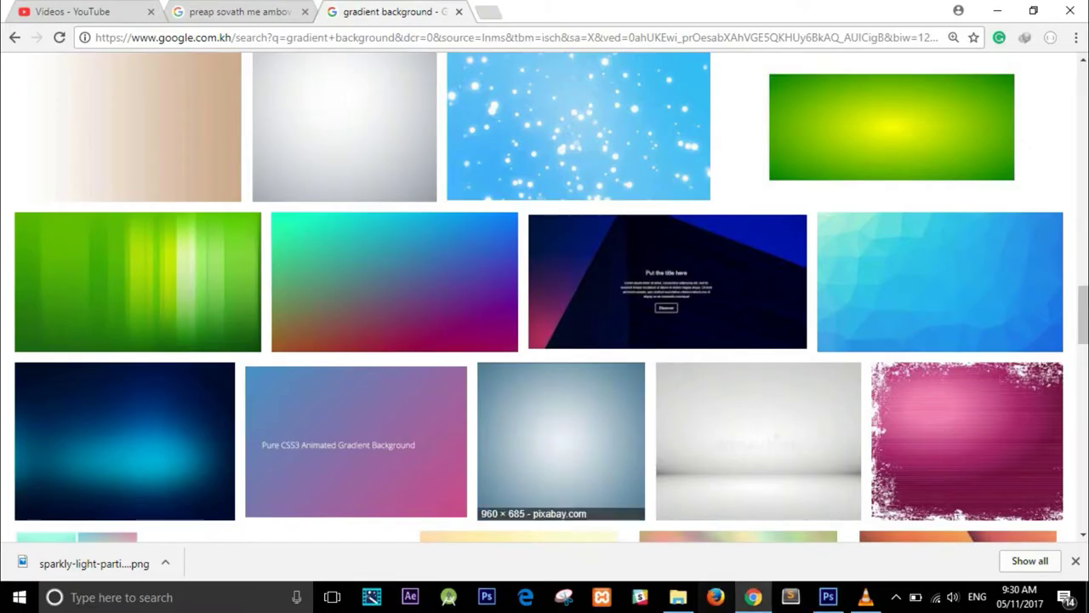
Search Google Images for 'gradient background' and open the sparkly light-blue particle image.
type("gradient")
key("Down")
key("Return")
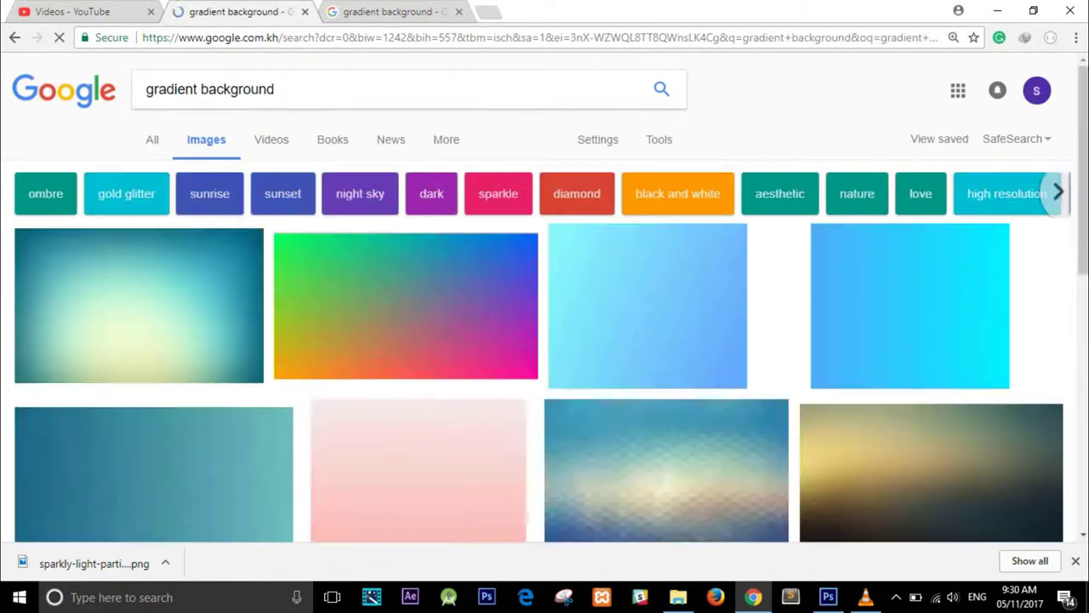
scroll(666, 451, "down", 1)
scroll(666, 451, "down", 5)
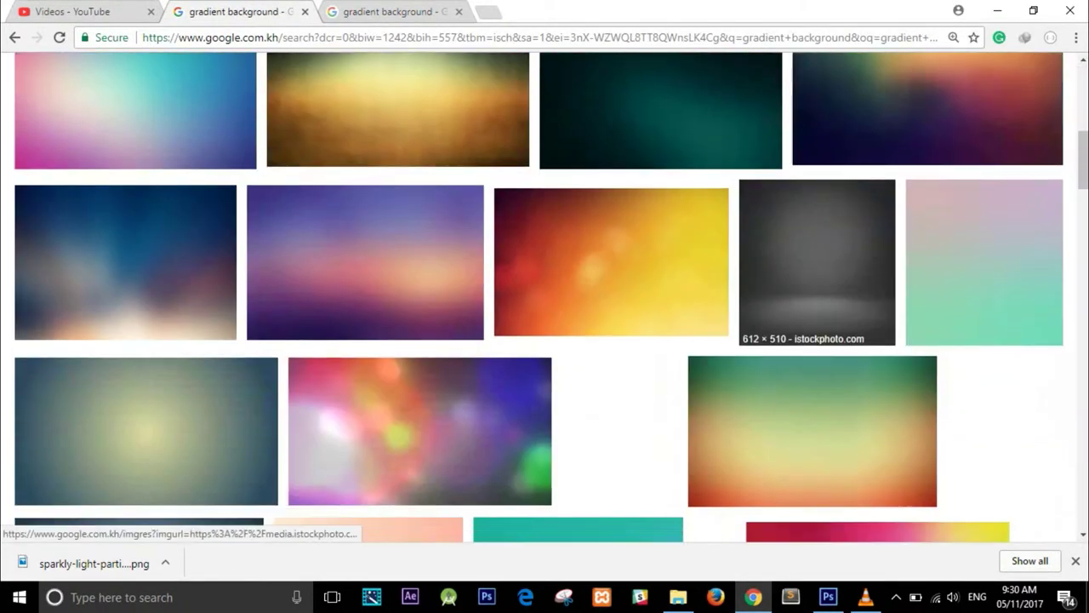
scroll(666, 451, "down", 5)
scroll(666, 451, "down", 5)
scroll(851, 324, "down", 5)
scroll(579, 285, "up", 3)
scroll(579, 285, "up", 2)
scroll(579, 285, "down", 5)
left_click(579, 285)
Save the sparkly blue image to the Desktop as 'gradt bacnd' and return to Photoshop.
right_click(410, 273)
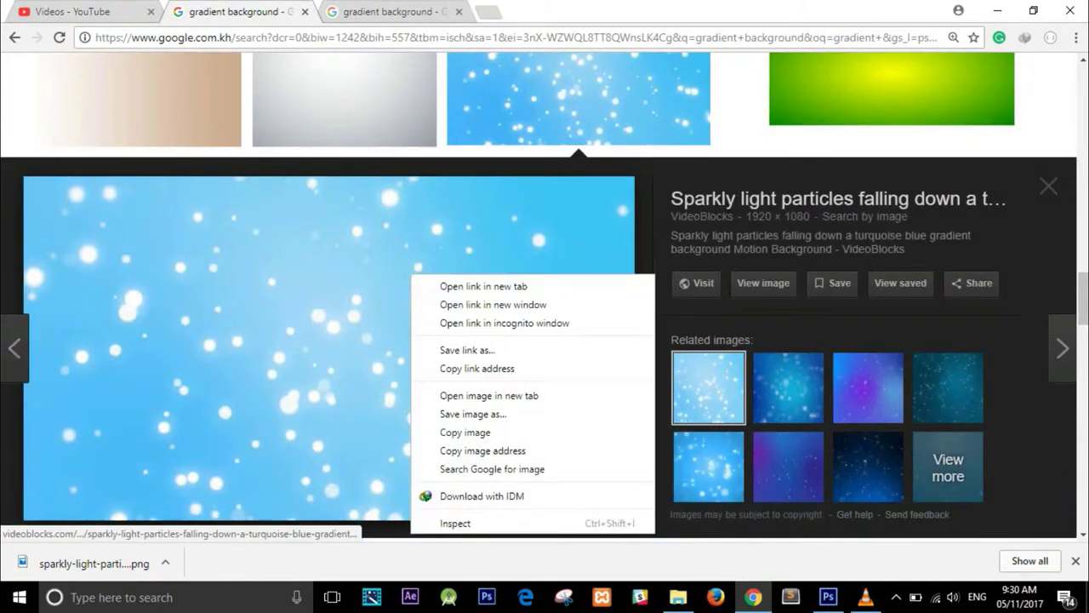
left_click(451, 413)
left_click(340, 292)
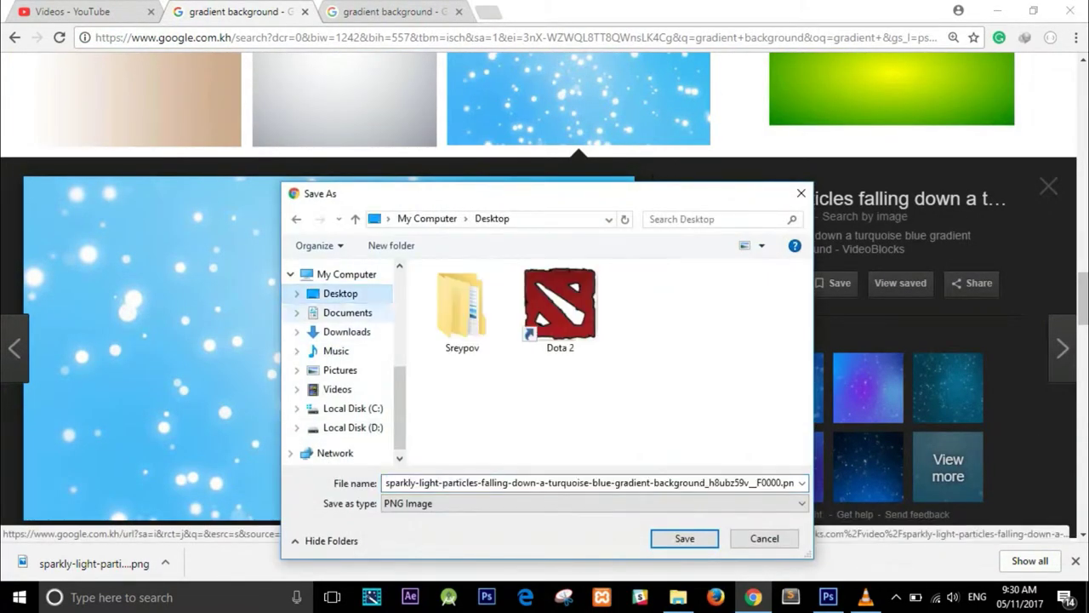
triple_click(578, 482)
type("gradien")
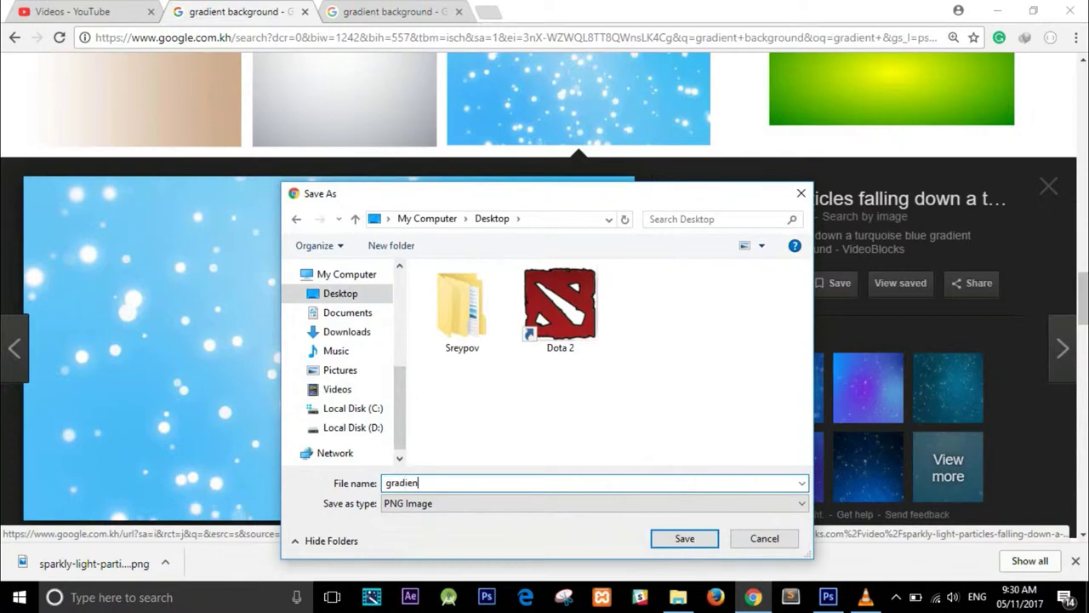
type("t bacnd")
key("Return")
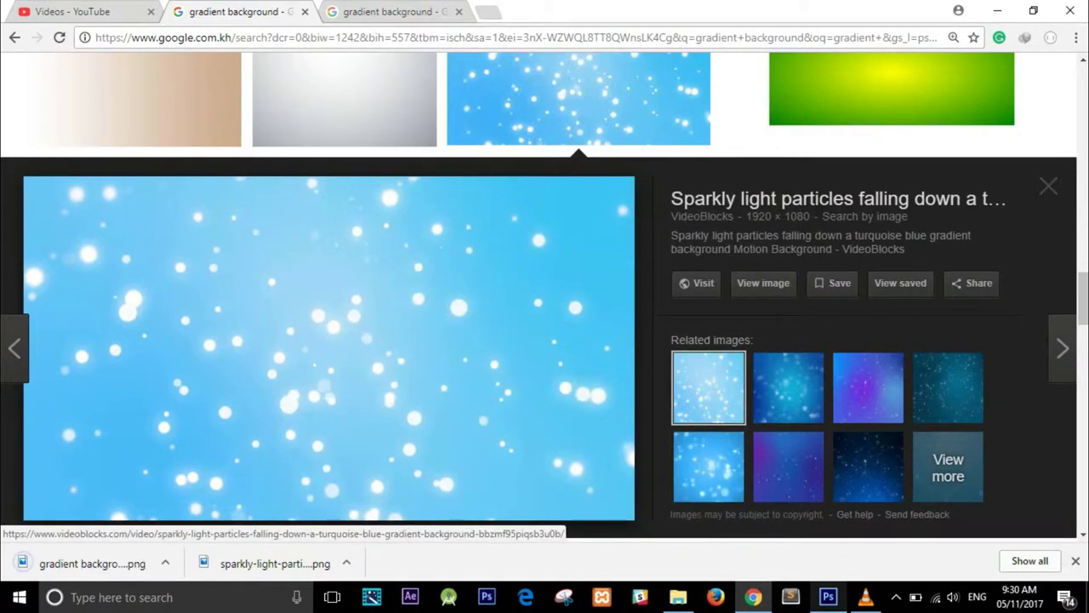
key("alt+Tab")
left_click(45, 10)
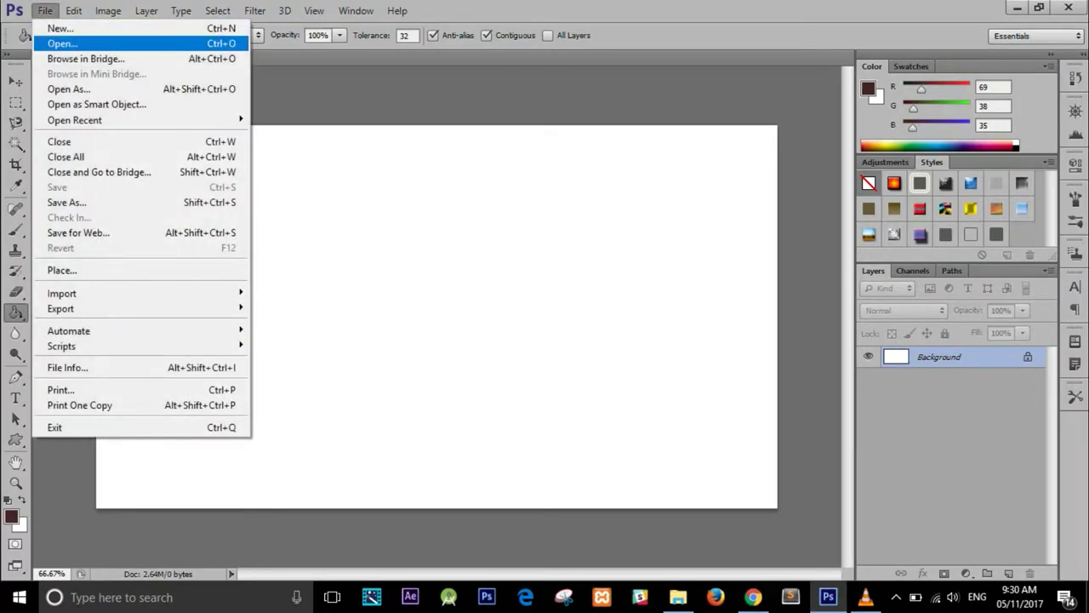
Open gradient background.png from the Desktop in Photoshop.
left_click(62, 43)
left_click(360, 195)
scroll(484, 255, "down", 5)
scroll(494, 323, "down", 5)
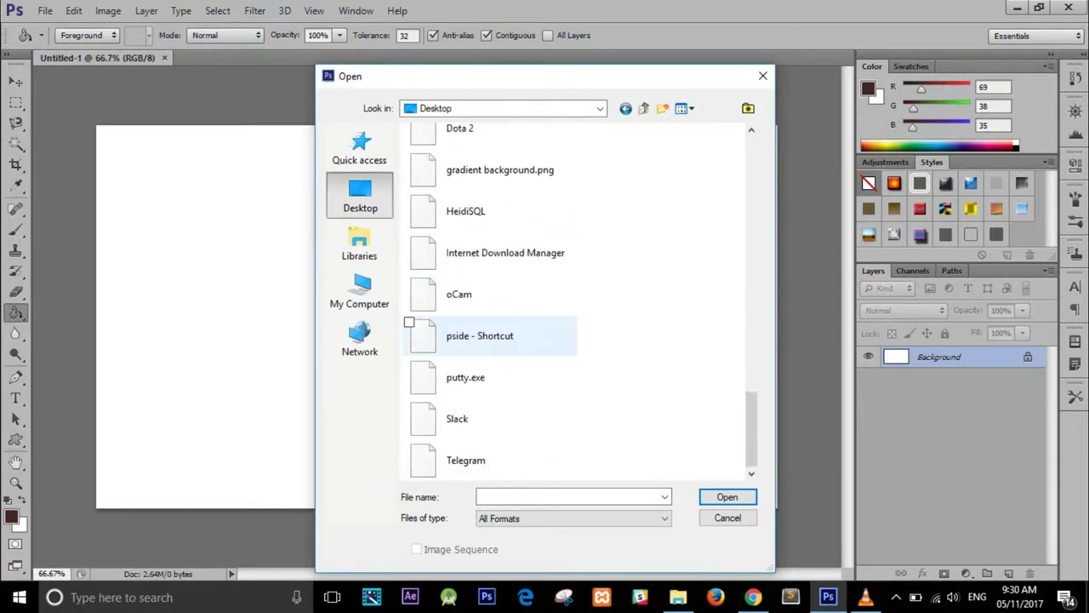
left_click(494, 172)
left_click(727, 496)
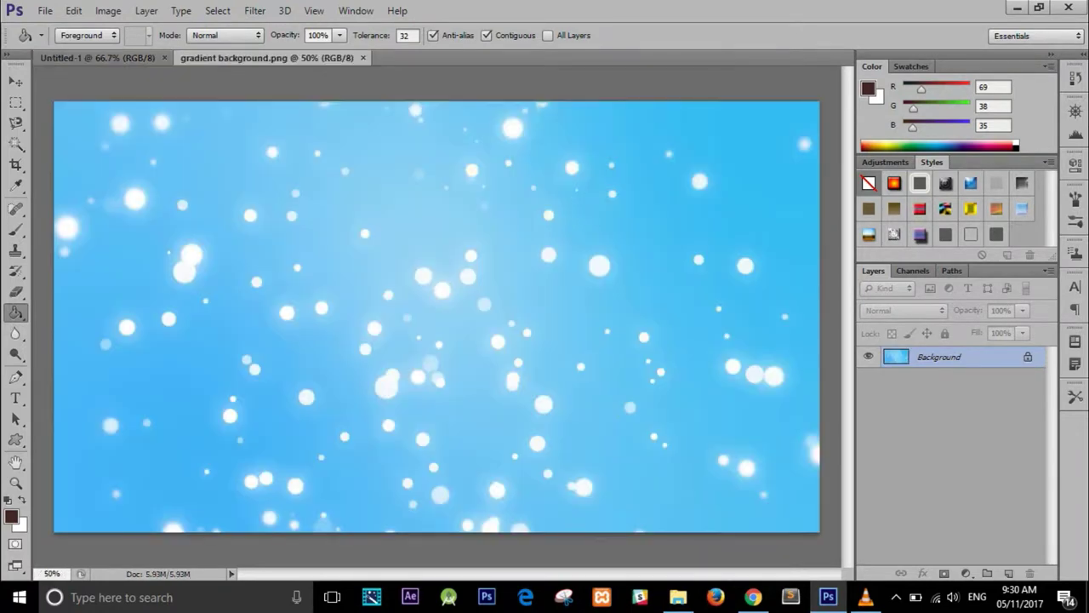
Float the background image and drag it into Untitled-1 as Layer 1 covering the canvas.
left_click_drag(266, 57, 411, 180)
left_click(15, 81)
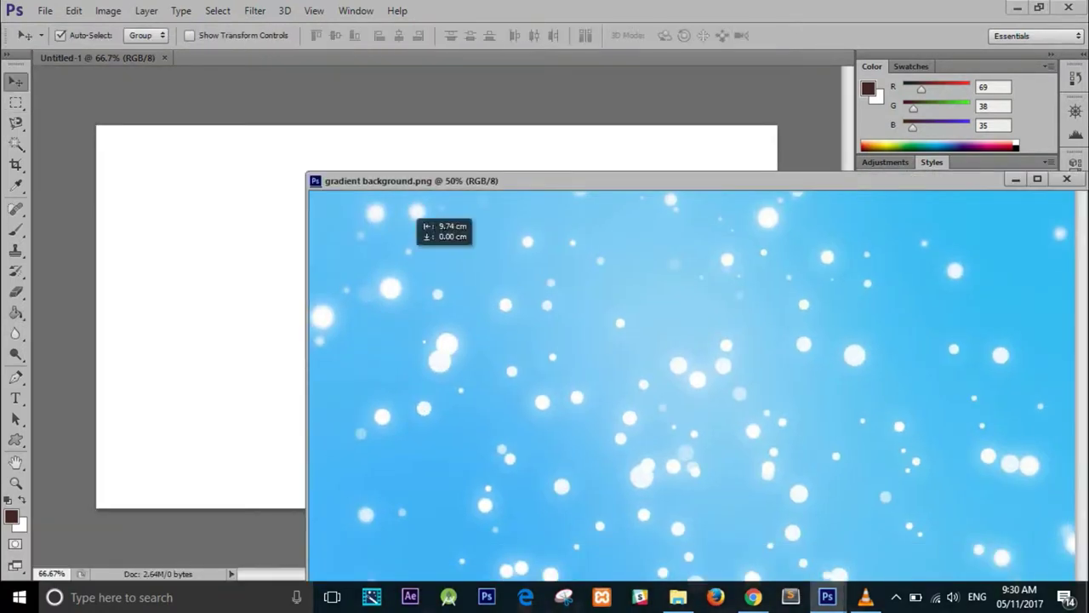
left_click_drag(596, 340, 212, 341)
left_click(1015, 178)
mouse_move(568, 155)
left_mouse_down()
mouse_move(582, 178)
mouse_move(608, 185)
left_mouse_up()
Try scaling Layer 1 with Free Transform, then cancel so it still fills the canvas.
key("ctrl+t")
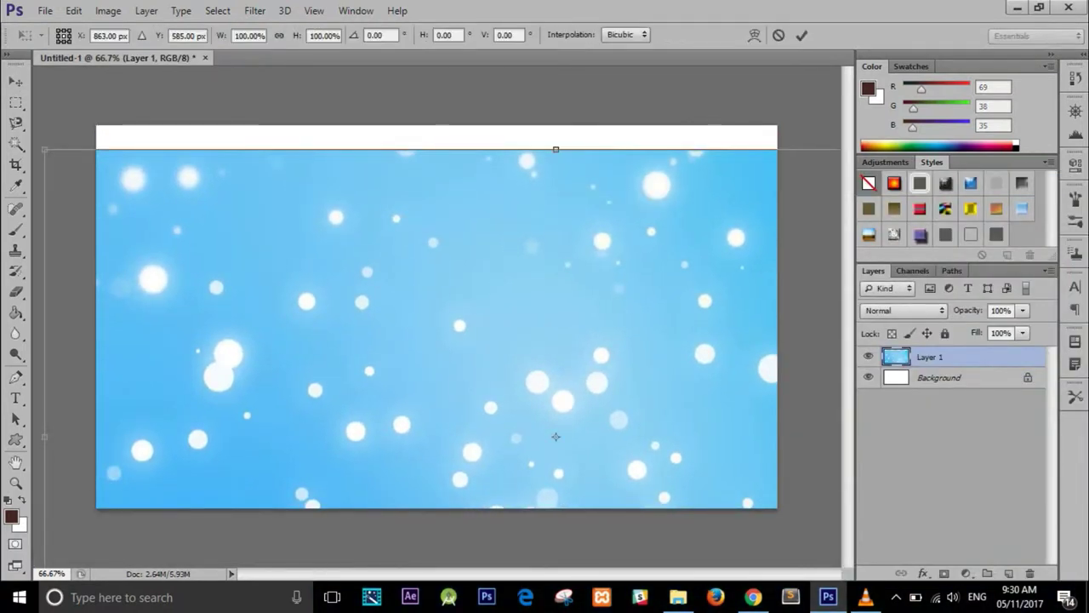
scroll(437, 316, "down", 3)
scroll(437, 316, "down", 2)
left_click_drag(194, 212, 378, 317)
left_click_drag(489, 336, 340, 231)
key("Escape")
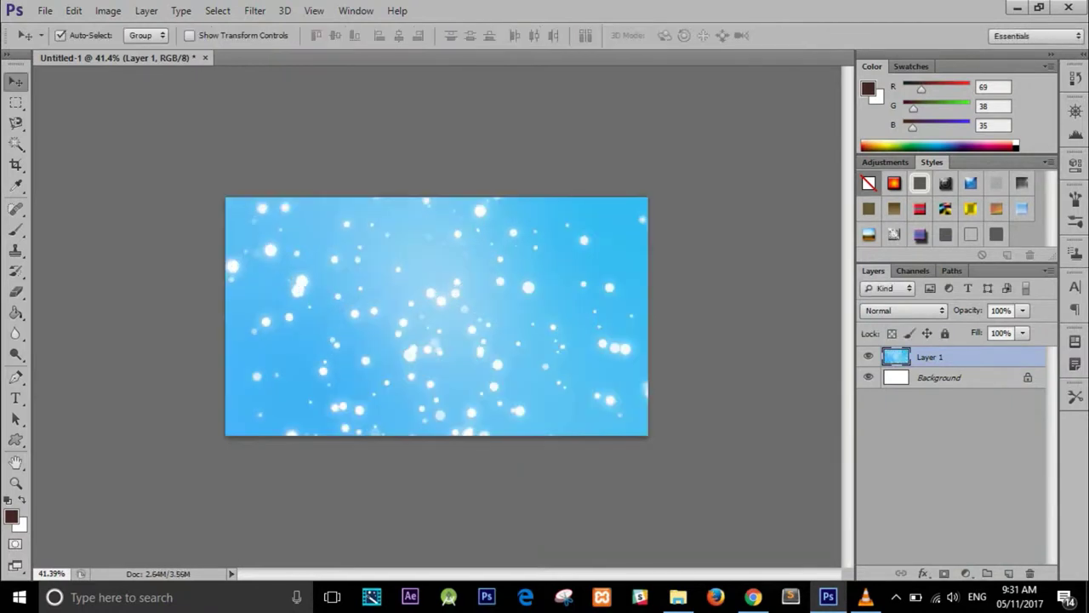
Search Google Images for the singer by name.
scroll(437, 315, "up", 2)
scroll(436, 316, "up", 1)
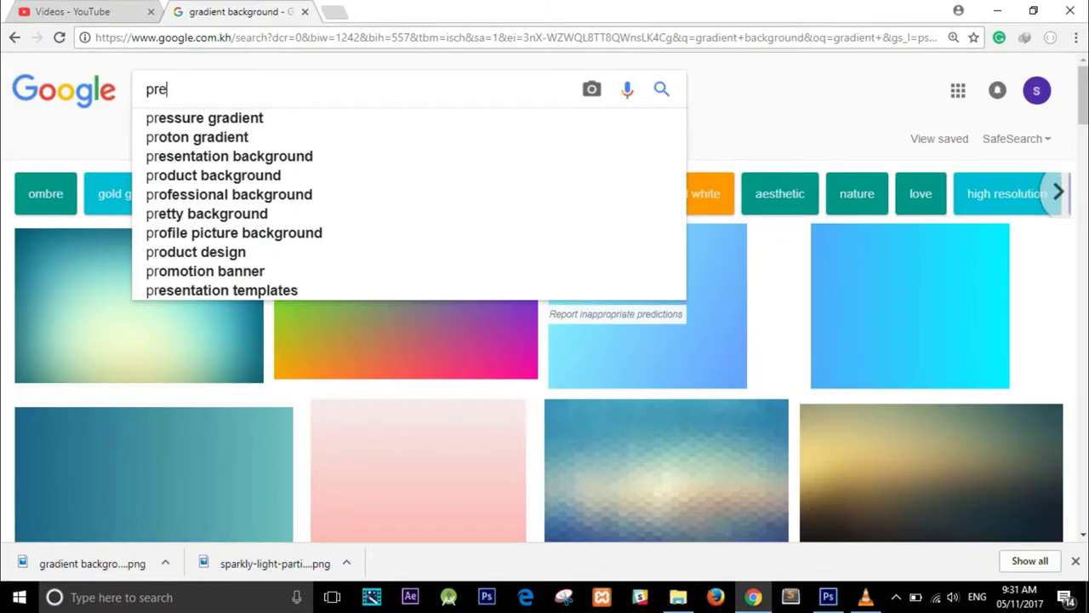
type("ap sovath")
key("Return")
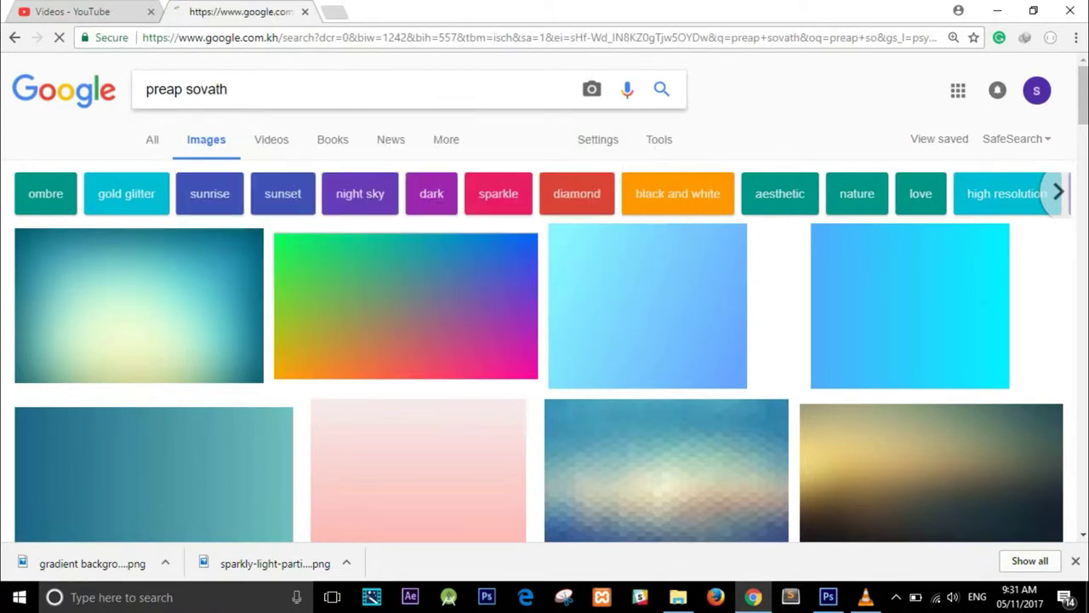
Refine the singer image search with the word 'wife' and run it.
scroll(672, 306, "down", 1)
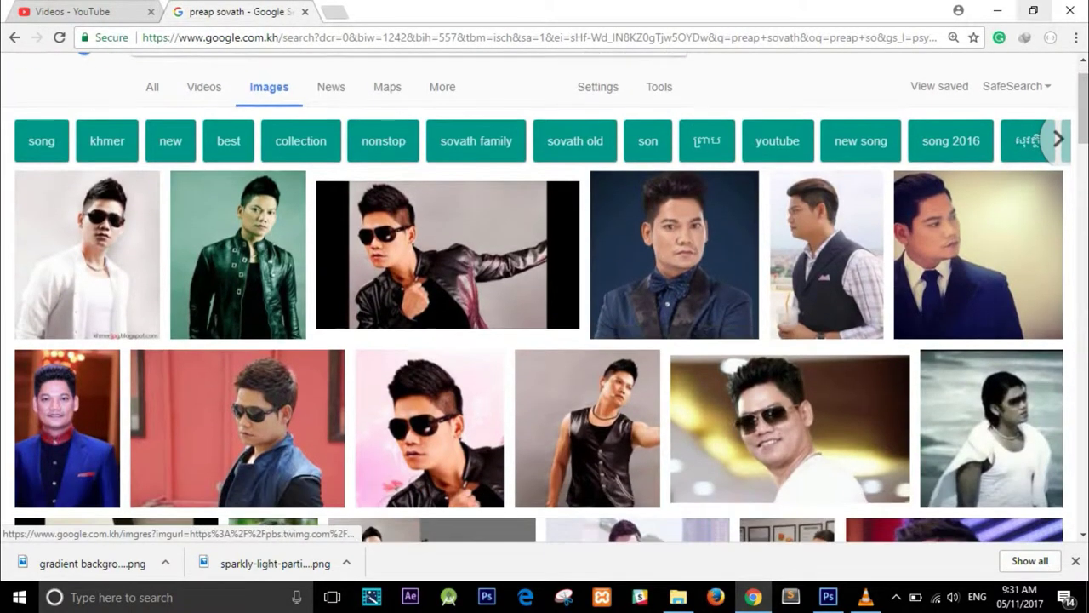
scroll(545, 298, "down", 3)
scroll(544, 298, "down", 2)
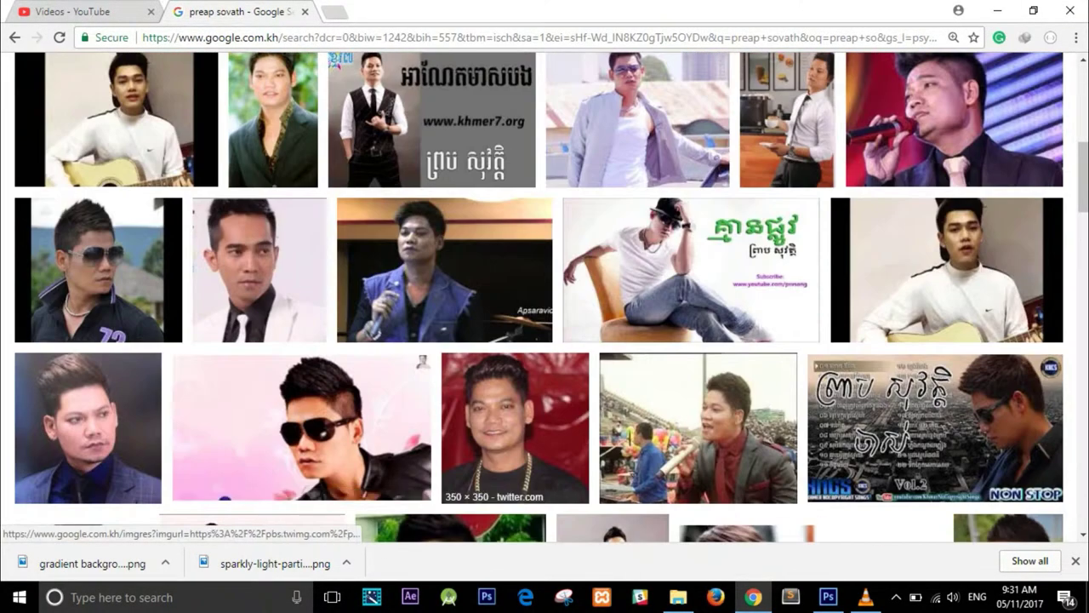
scroll(545, 298, "down", 4)
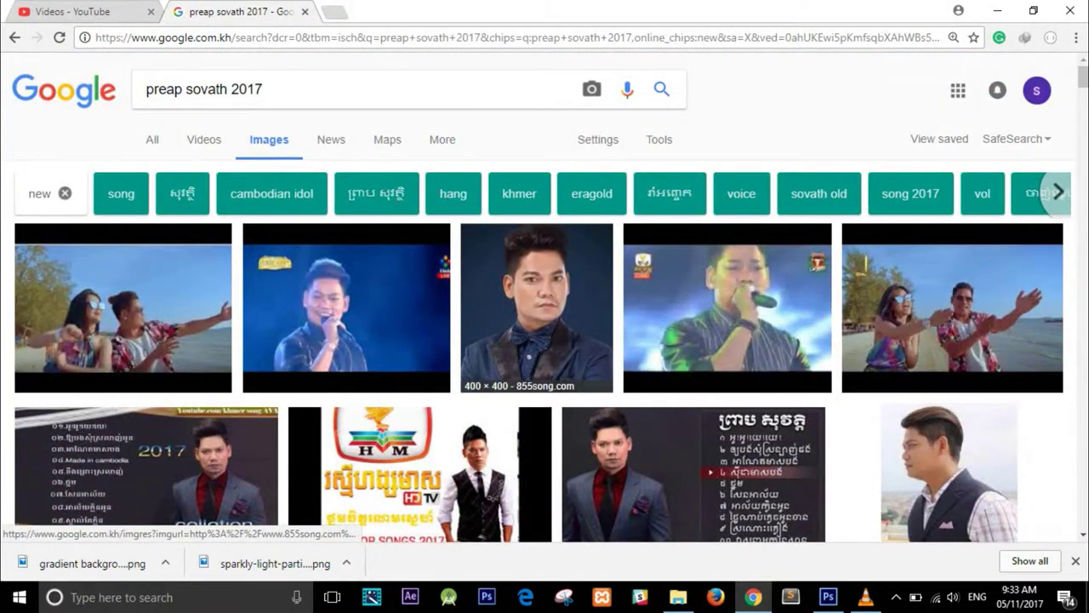
left_click(383, 89)
key("BackSpace")
key("BackSpace")
key("BackSpace")
type("wife")
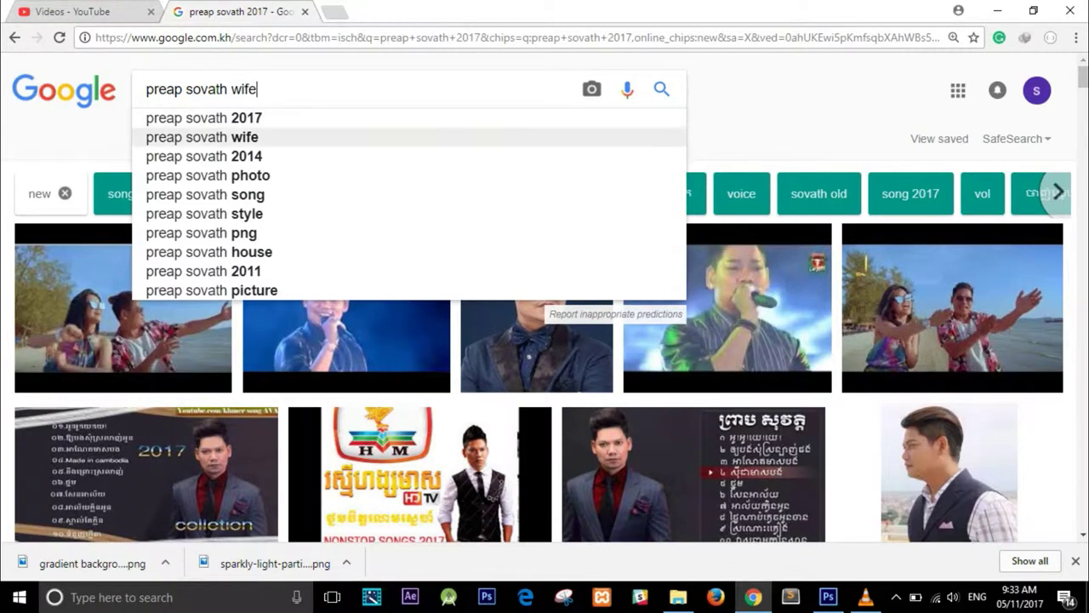
key("Down")
key("Down")
key("Return")
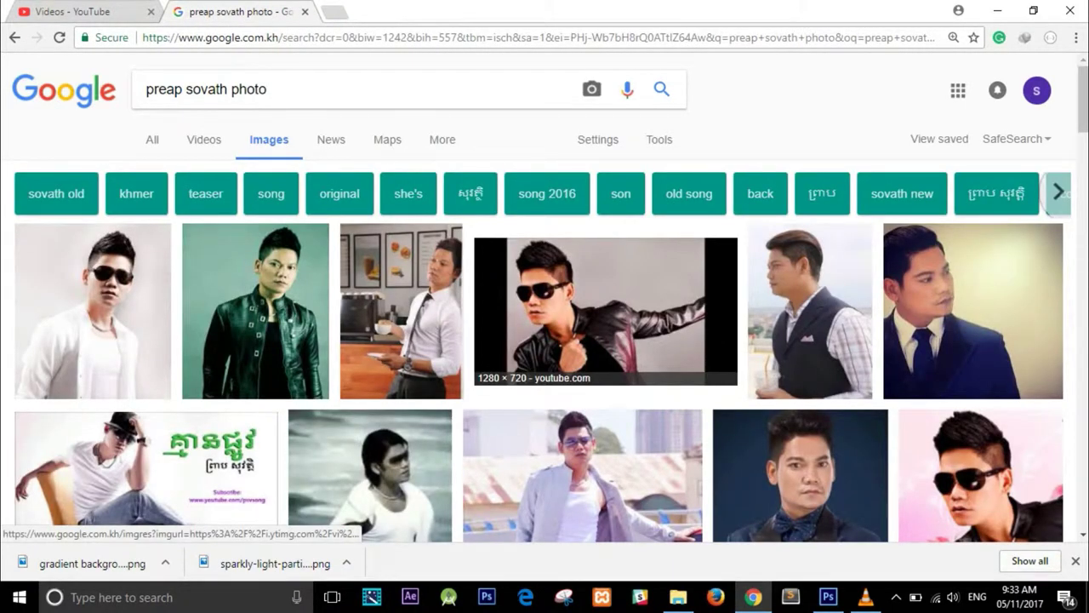
Open the blue-suit portrait and save it as e47fb4b7fa2b.jpg.
left_click(972, 310)
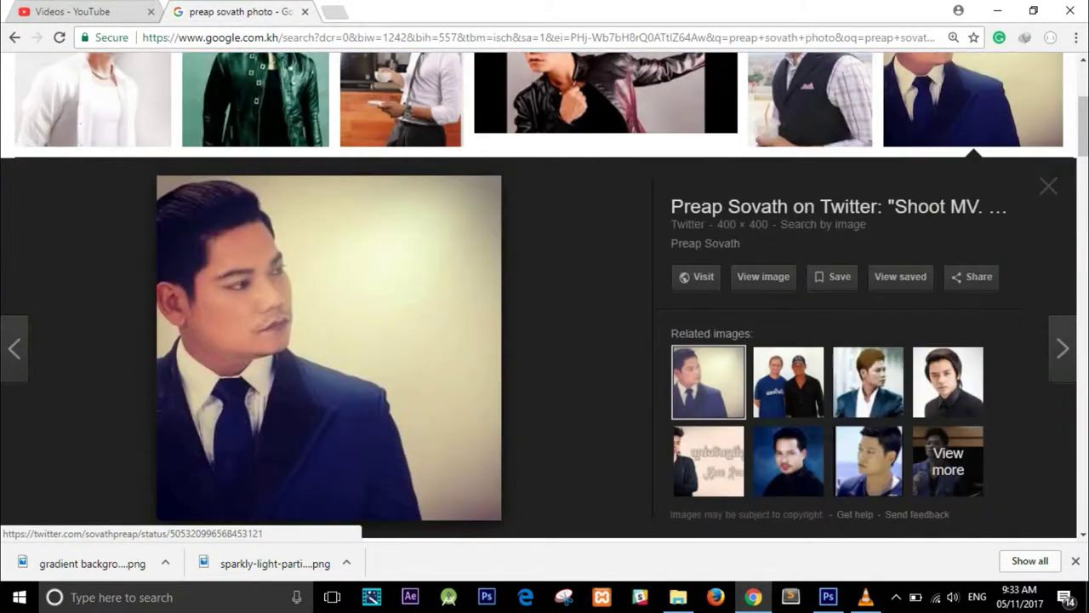
left_click(868, 373)
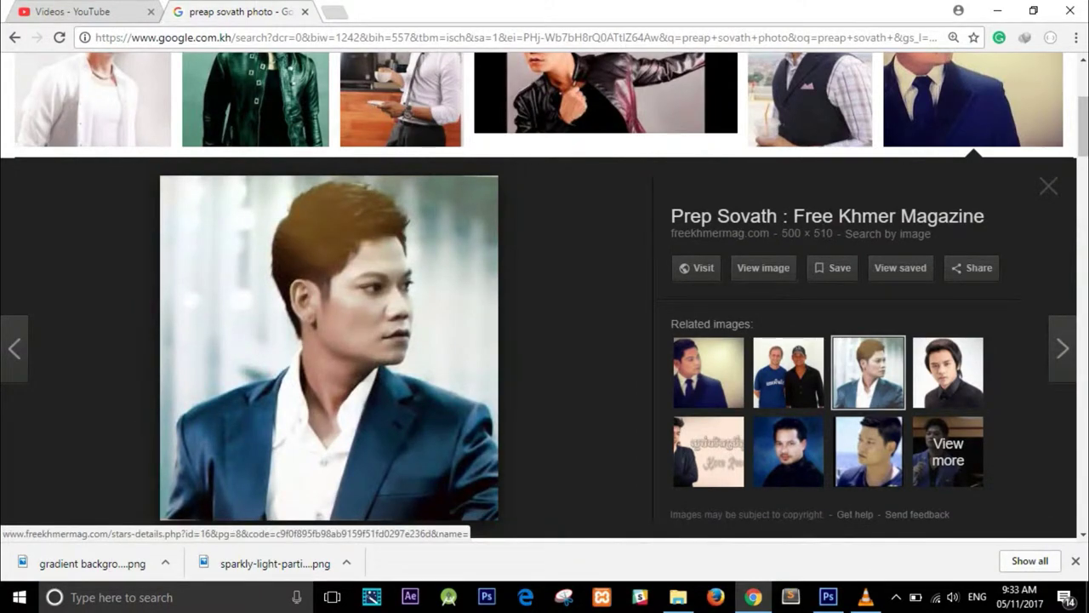
right_click(335, 383)
left_click(398, 259)
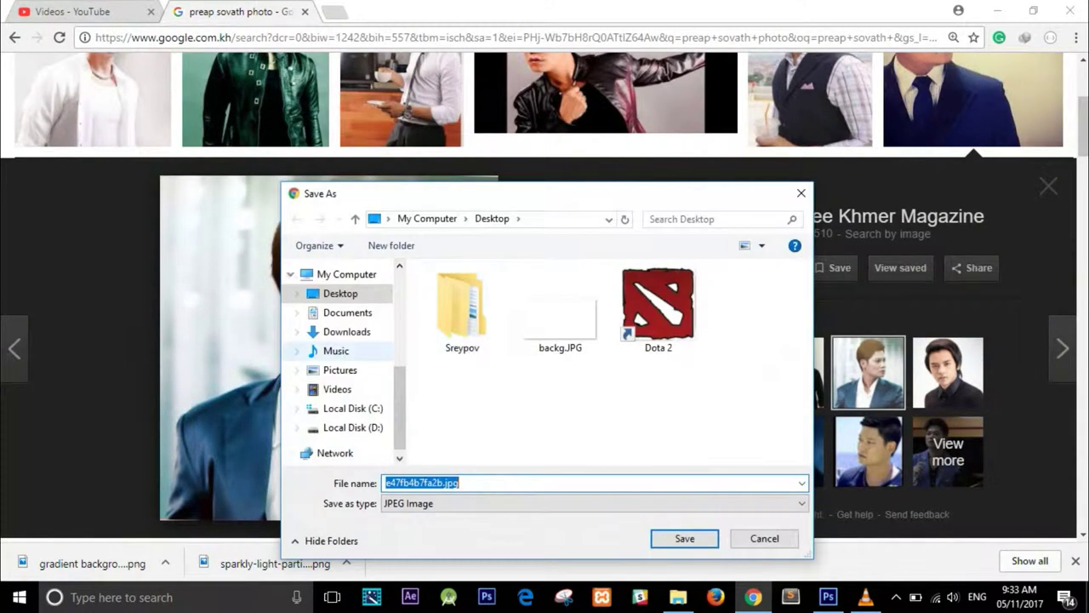
left_click(685, 537)
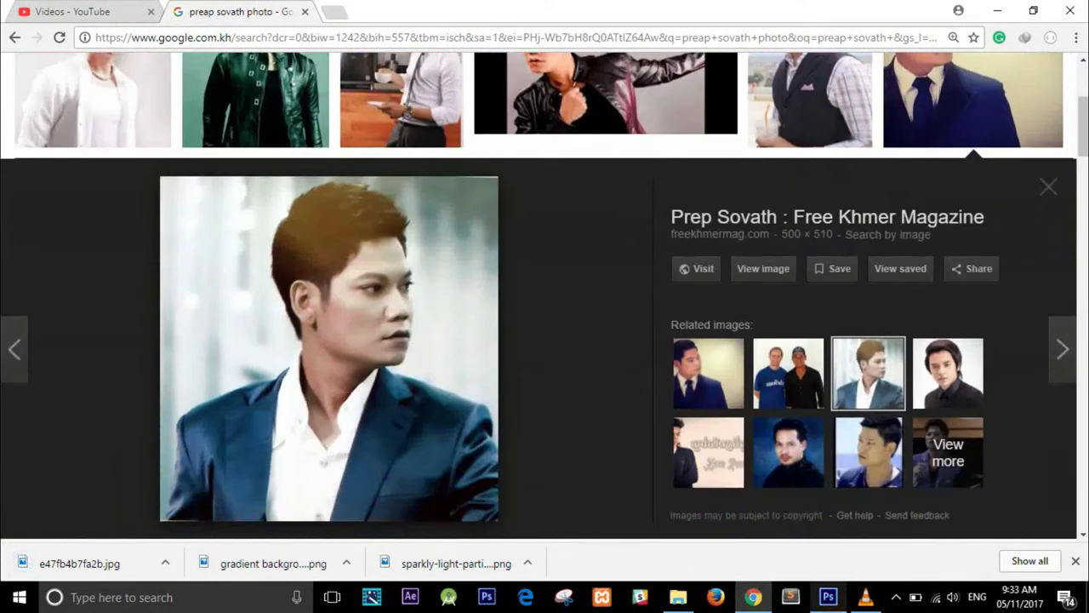
Open e47fb4b7fa2b.jpg from the Desktop in Photoshop.
left_click(828, 597)
left_click(46, 10)
left_click(51, 44)
left_click(695, 290)
left_click(727, 496)
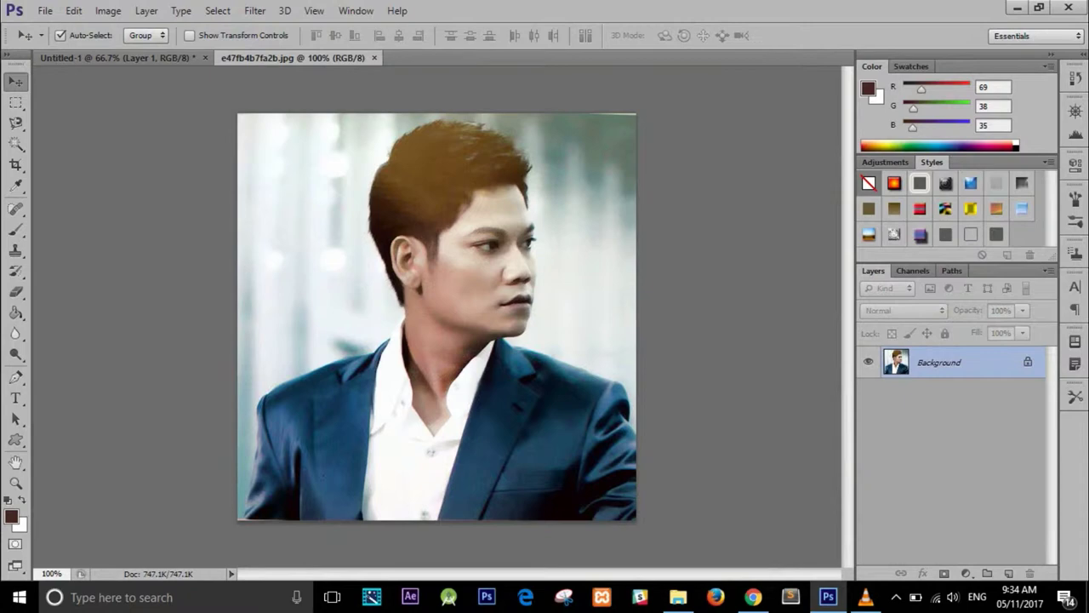
With the Pen tool, zoom in and place the first anchor at the photo's bottom-left.
key("p")
scroll(348, 339, "up", 2)
scroll(348, 339, "up", 2)
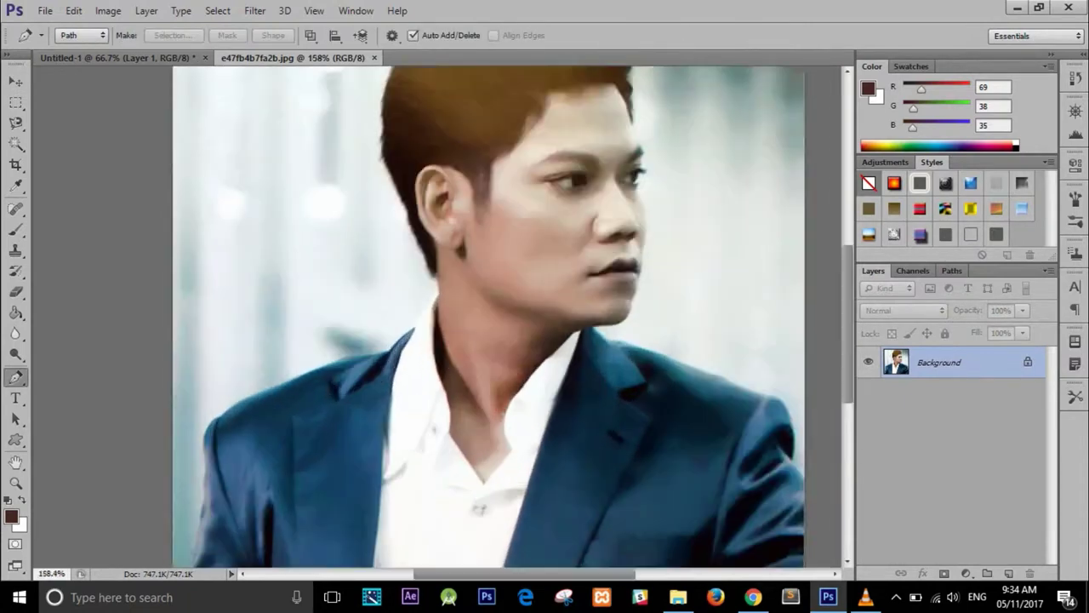
scroll(297, 340, "up", 2)
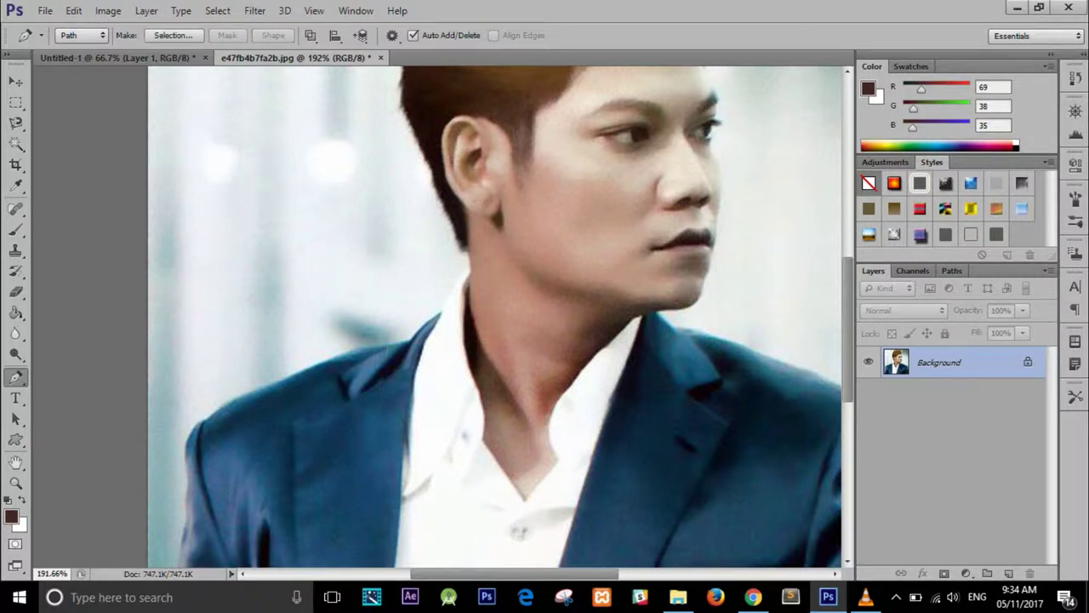
left_click_drag(369, 456, 385, 260)
key("space")
left_click(173, 464)
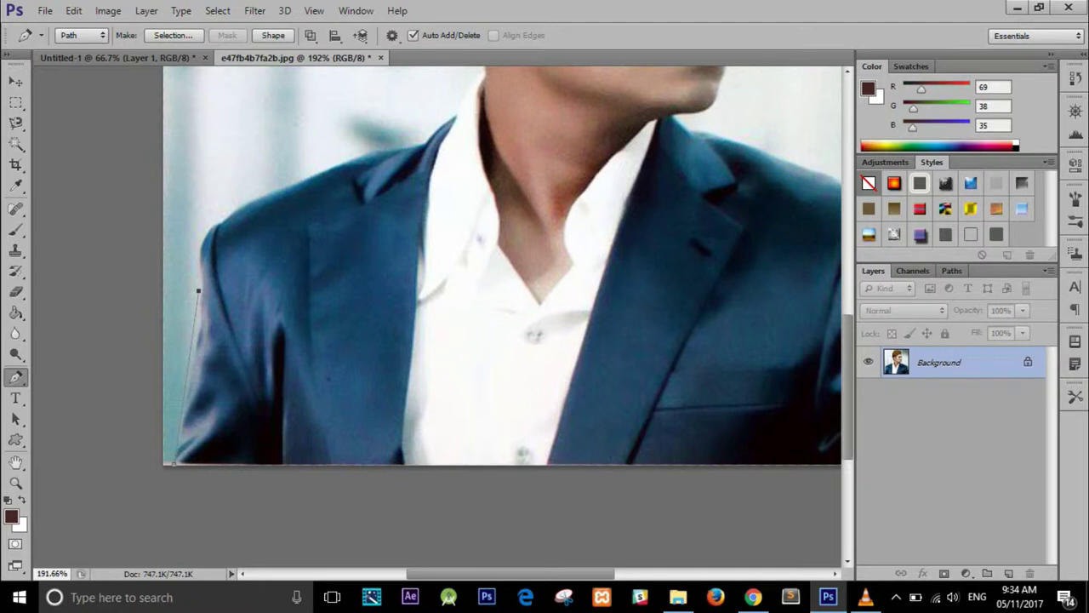
Add curved anchors up the jacket's left edge and along the shoulder toward the collar.
left_click_drag(269, 190, 326, 176)
key("ctrl+z")
left_click_drag(251, 199, 290, 183)
left_click(361, 155)
left_click(454, 116)
Extend the path up the neck and along the back of the hair.
scroll(453, 117, "down", 2)
left_click_drag(468, 170, 522, 362)
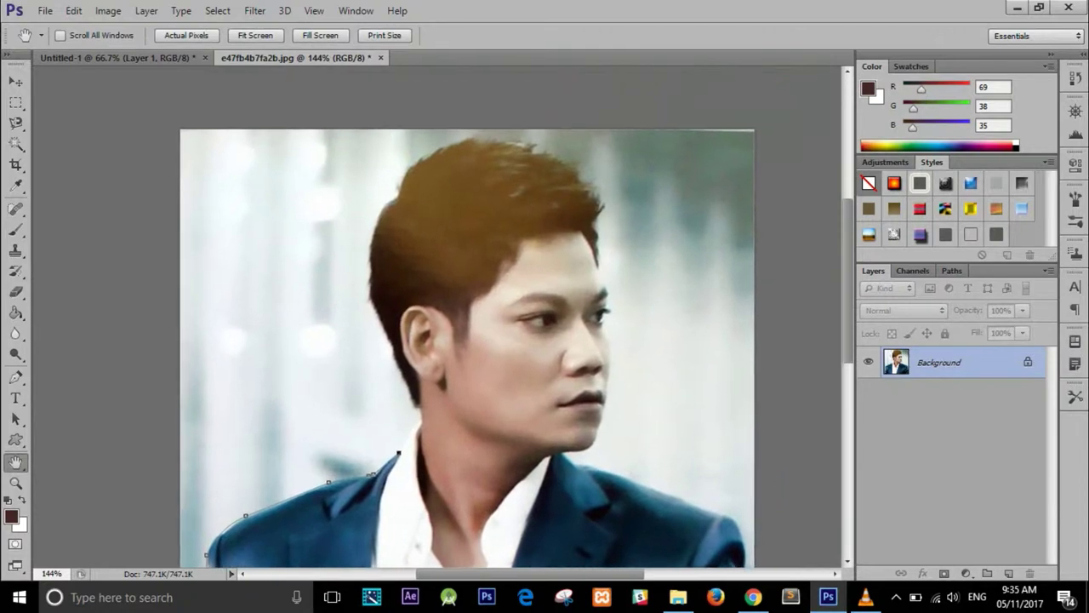
scroll(511, 298, "up", 3)
key("p")
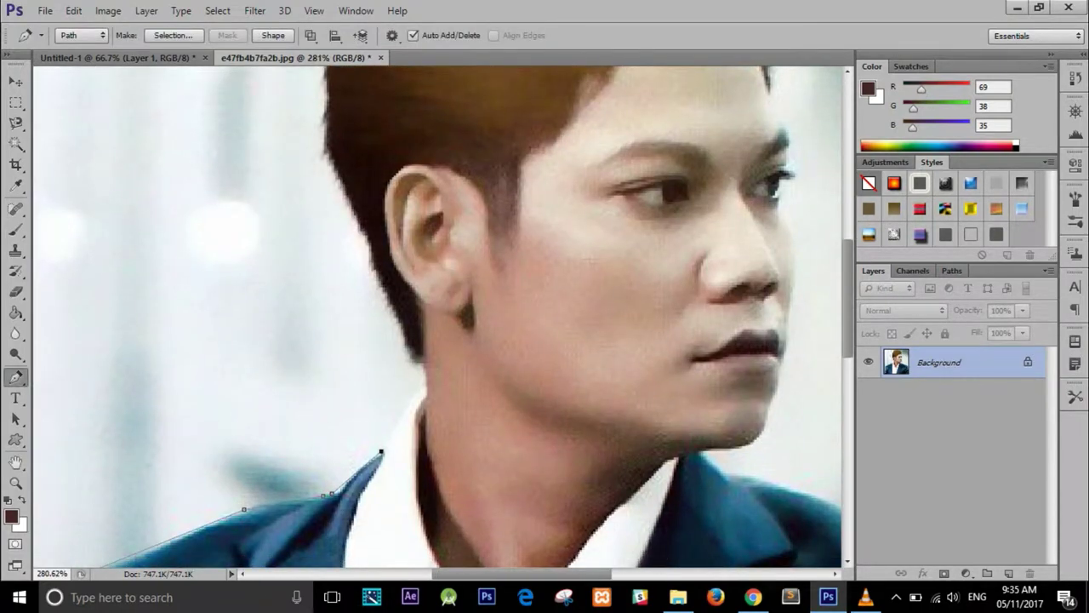
left_click(425, 397)
key("space")
left_click_drag(383, 255, 485, 519)
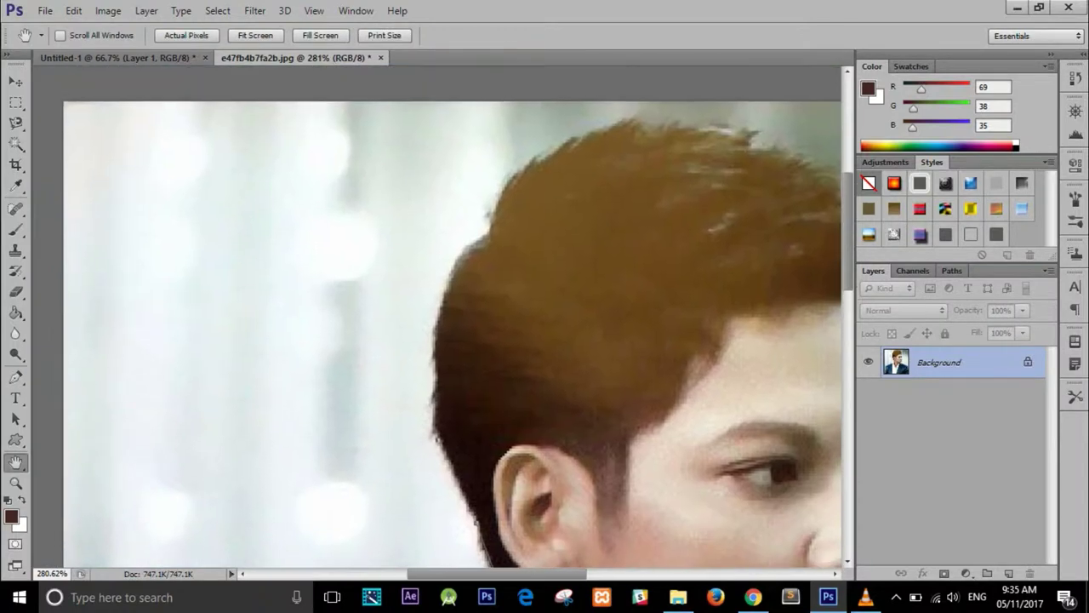
key("p")
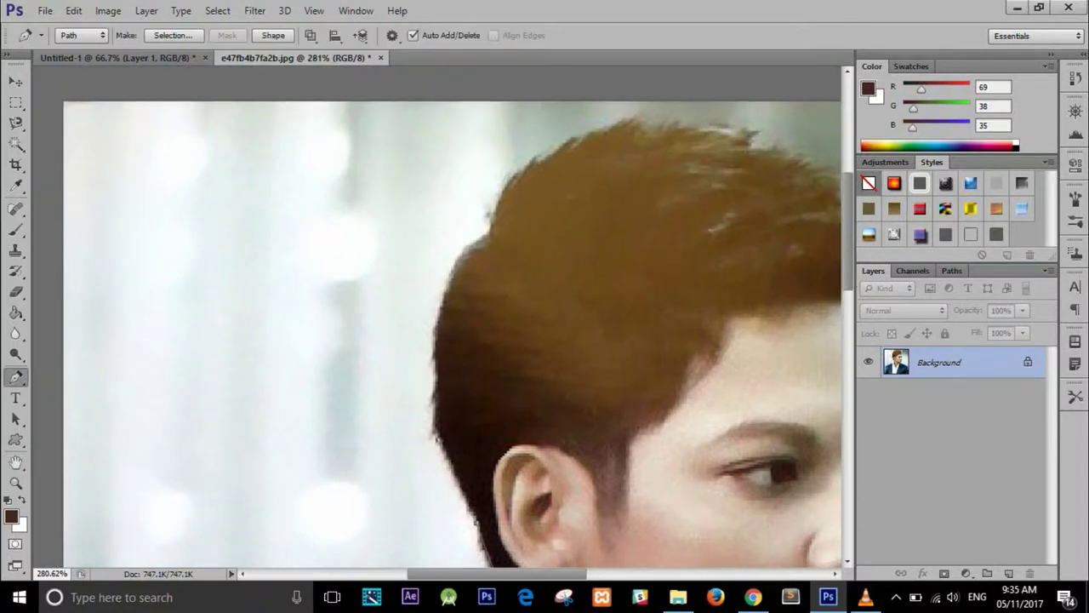
left_click_drag(485, 230, 526, 230)
left_click(487, 230, "alt")
Curve the path over the top of the hair and down its front to the sideburn.
left_click_drag(648, 114, 508, 125)
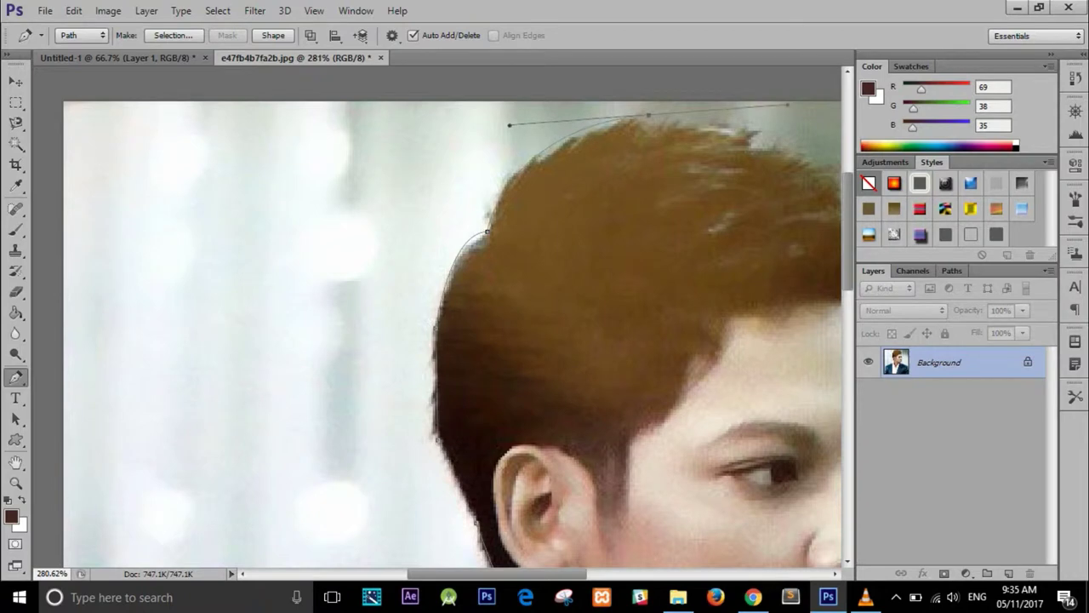
scroll(647, 254, "down", 3)
scroll(646, 254, "down", 2)
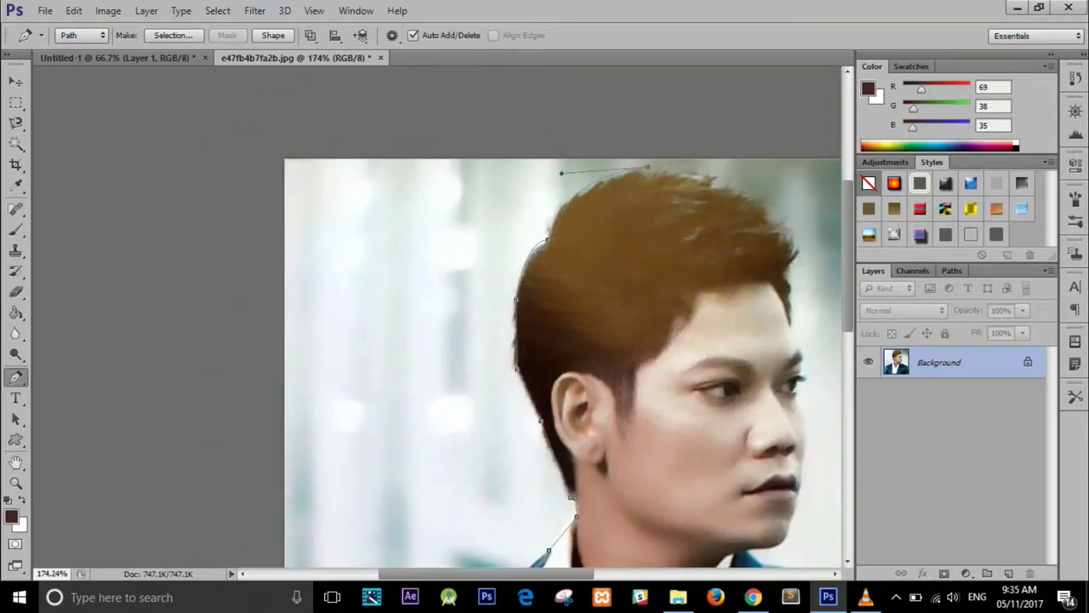
left_click_drag(647, 253, 454, 433)
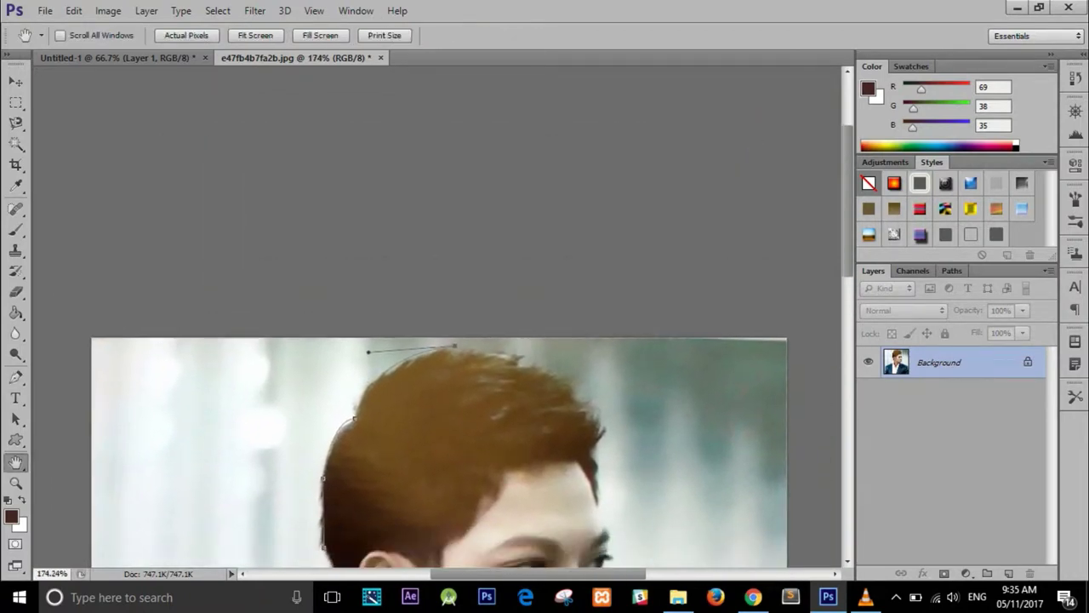
scroll(447, 367, "up", 2)
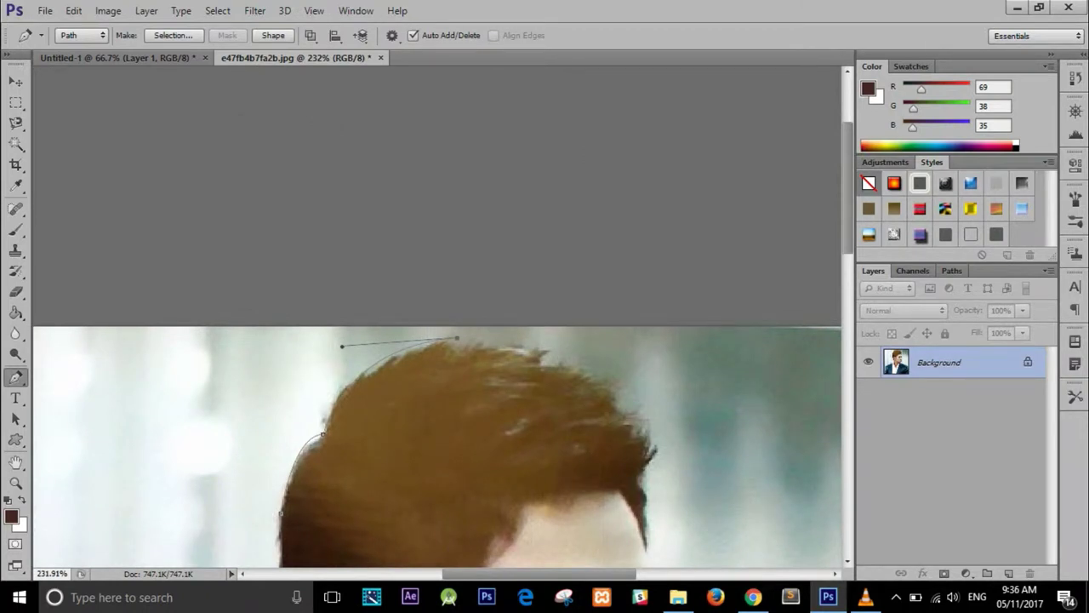
left_click_drag(657, 447, 719, 556)
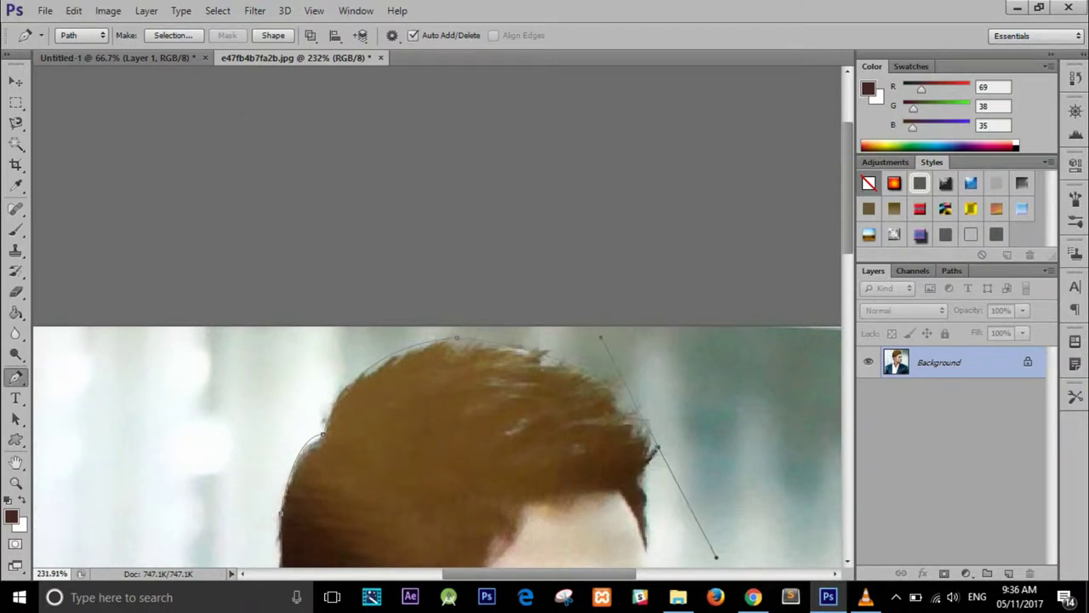
key("Escape")
key("space")
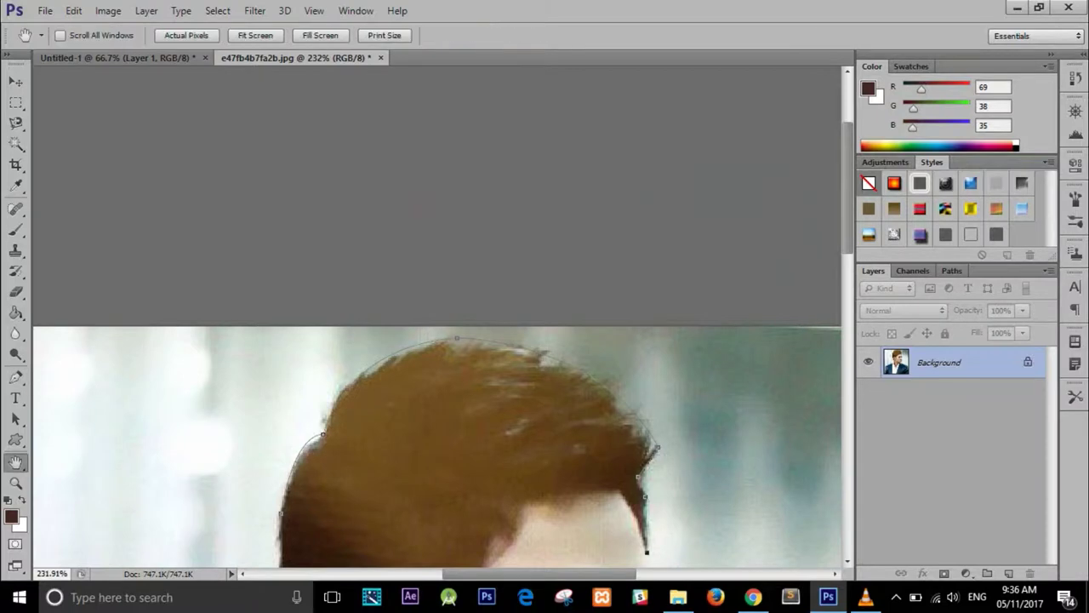
Trace the path down the forehead, past the nose, and under the chin.
scroll(443, 323, "up", 4)
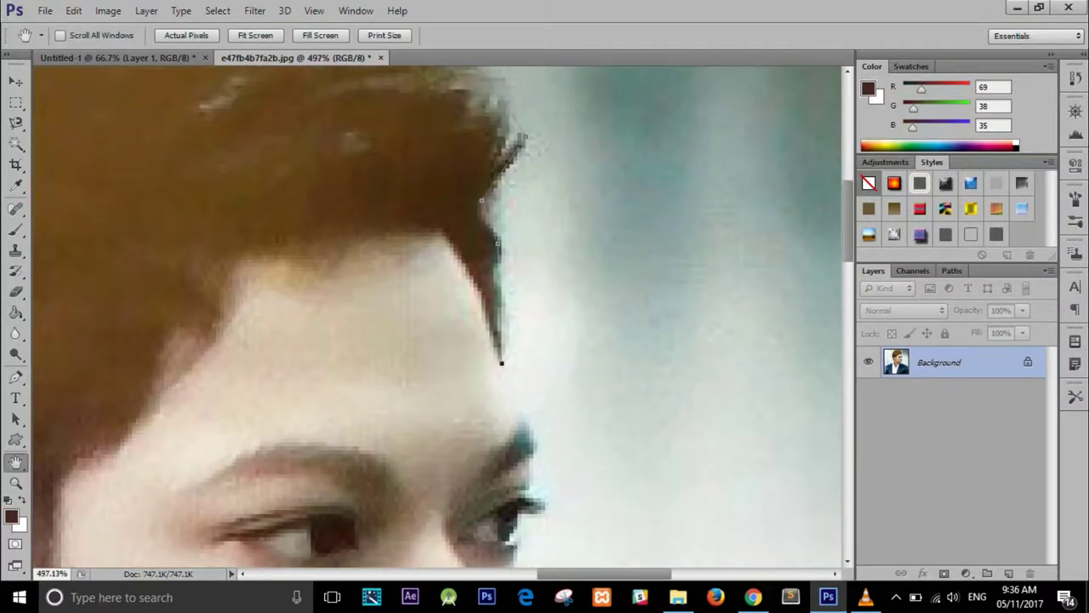
key("p")
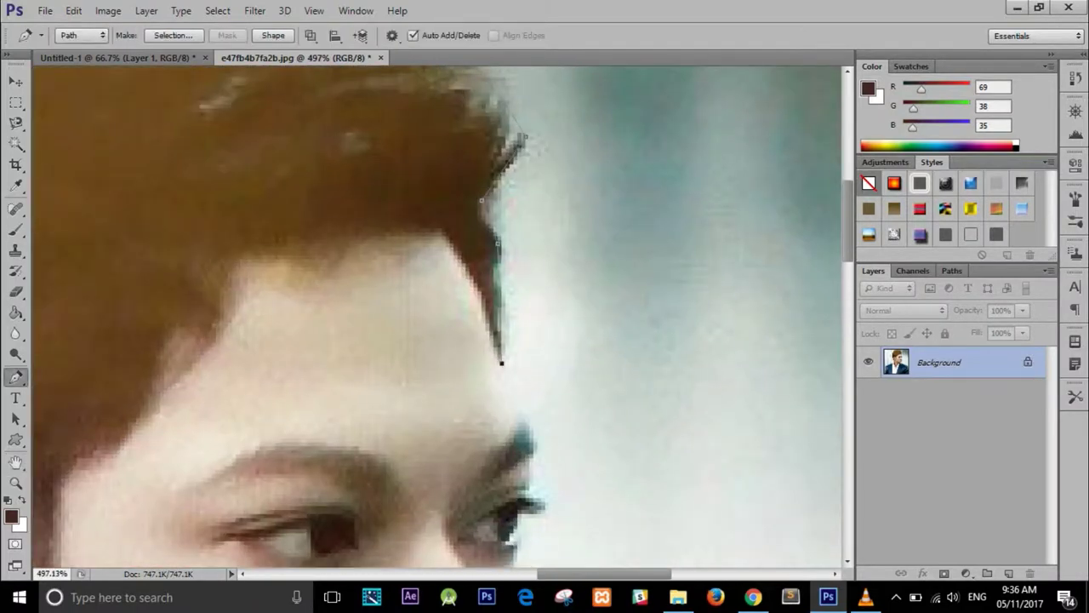
left_click(529, 421)
scroll(553, 410, "down", 2)
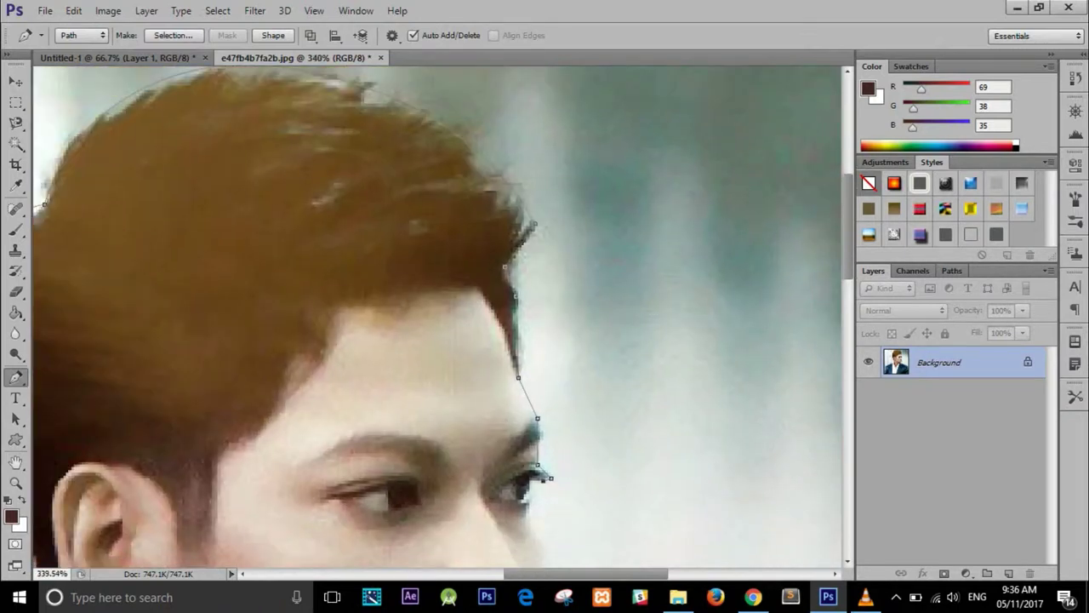
scroll(444, 316, "down", 1)
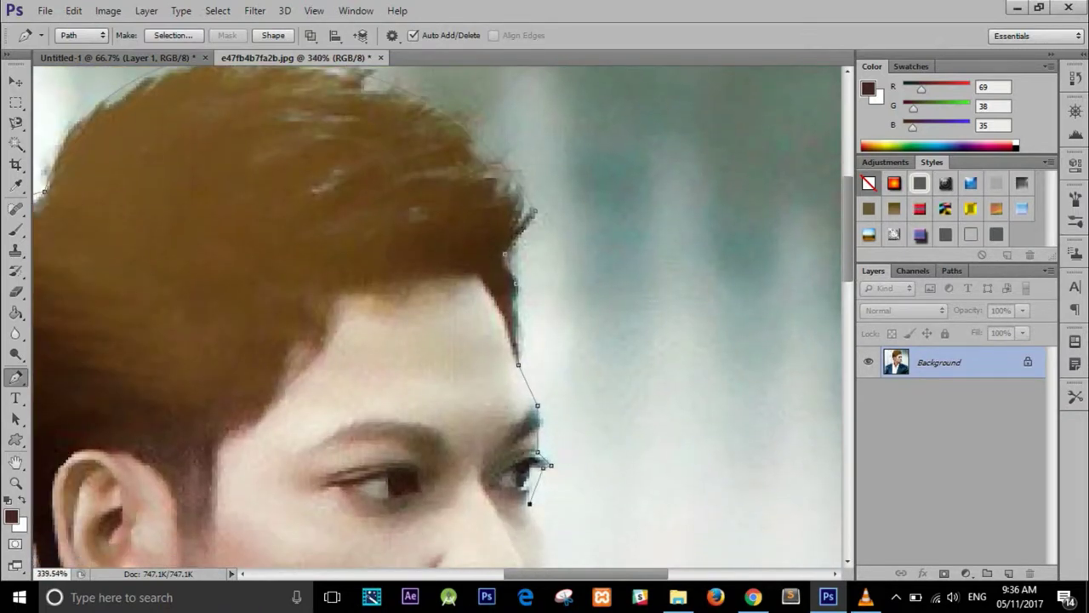
left_click_drag(545, 477, 589, 255)
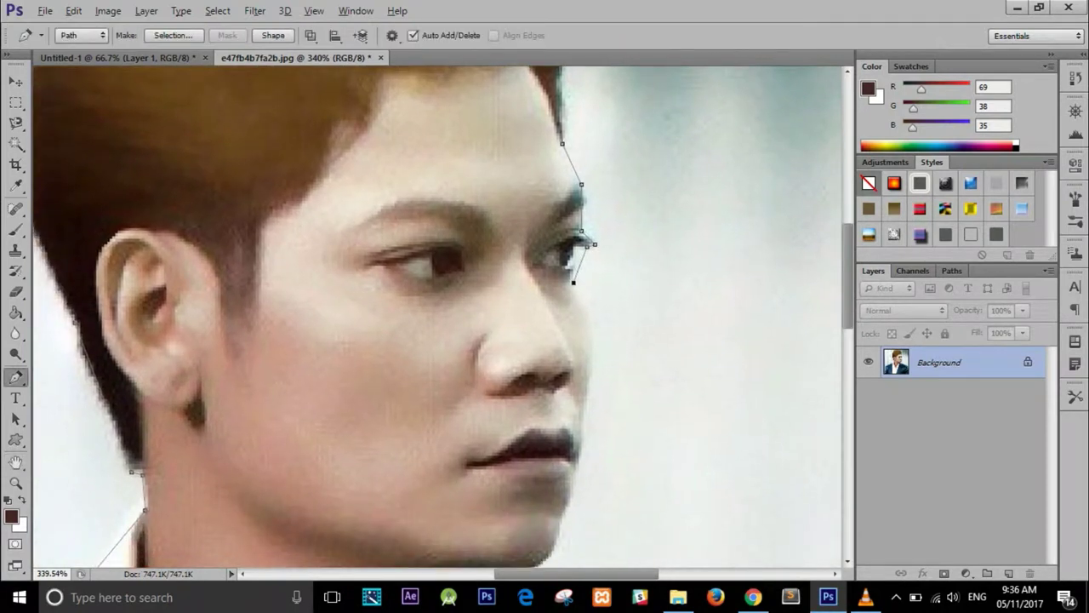
left_click_drag(589, 404, 579, 505)
left_click(579, 461)
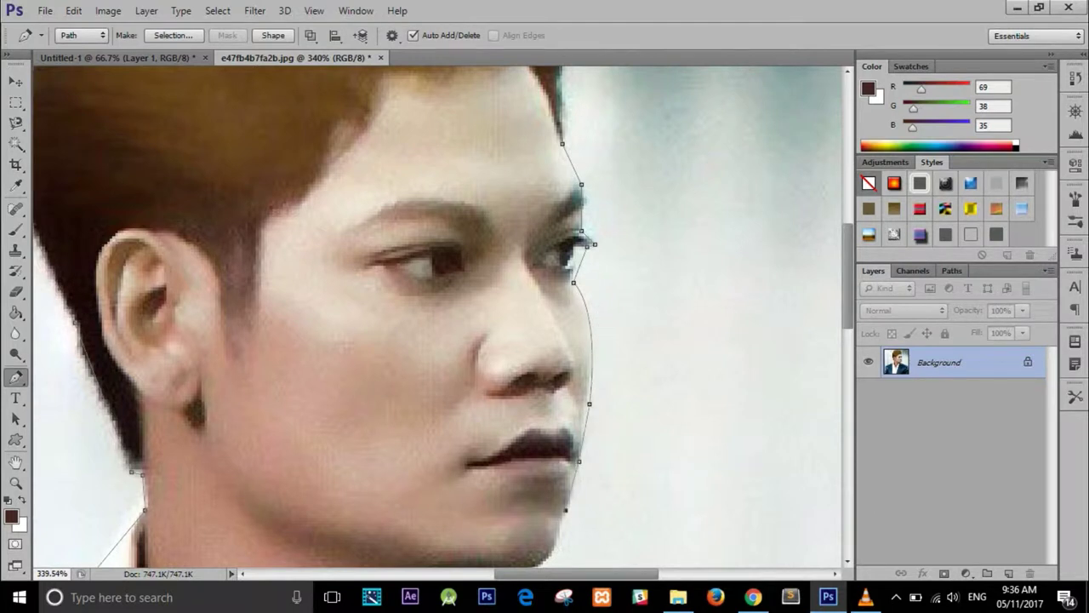
left_click_drag(561, 477, 560, 329)
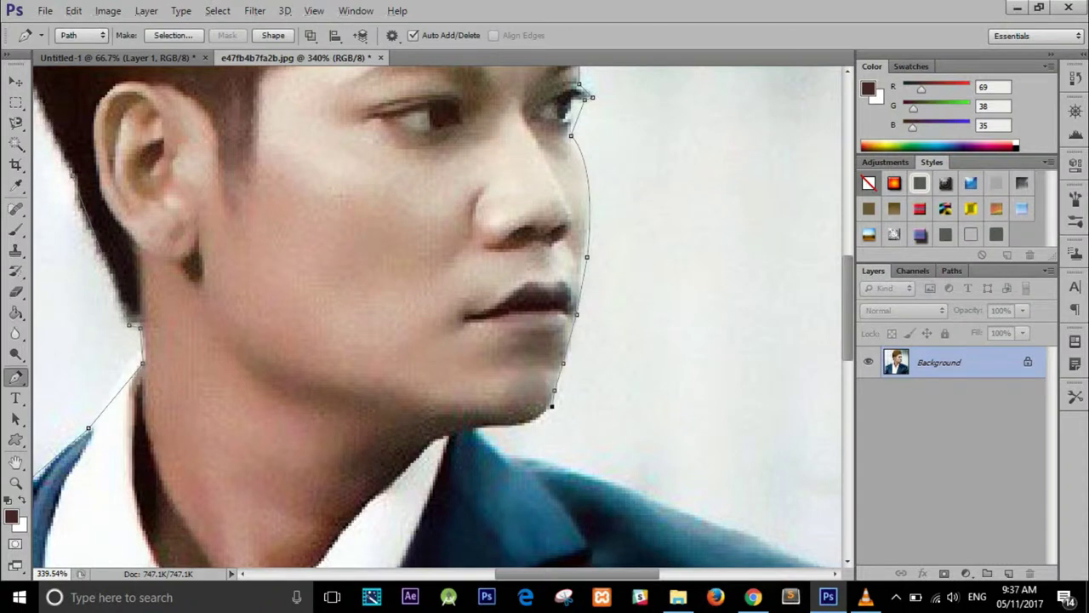
left_click_drag(495, 429, 453, 436)
left_click(495, 429, "alt")
Continue the path along the right shoulder and the jacket's outer edge.
scroll(562, 340, "down", 5)
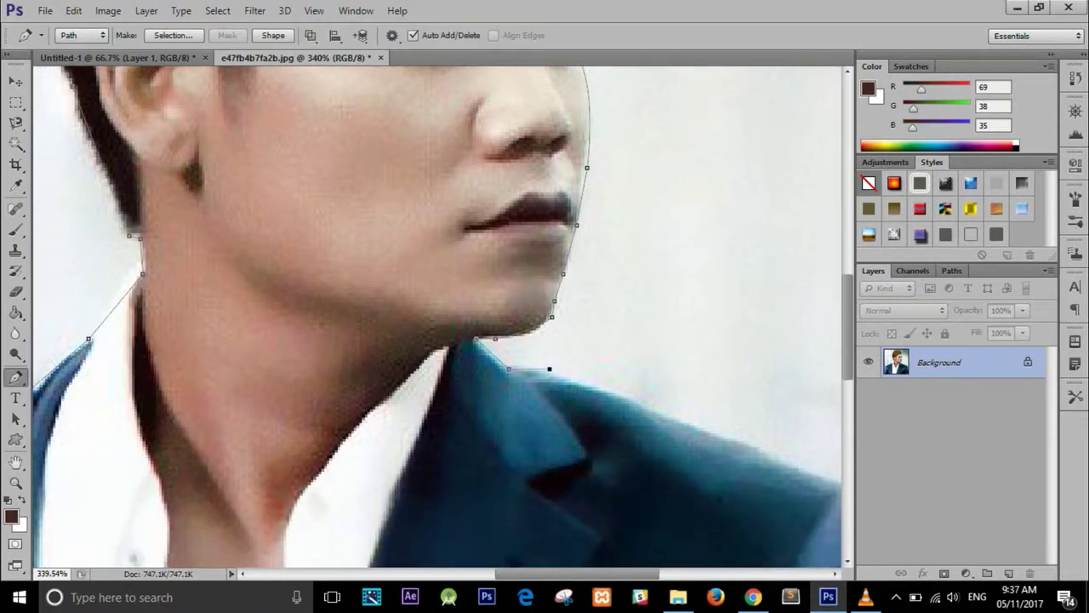
scroll(747, 457, "down", 2)
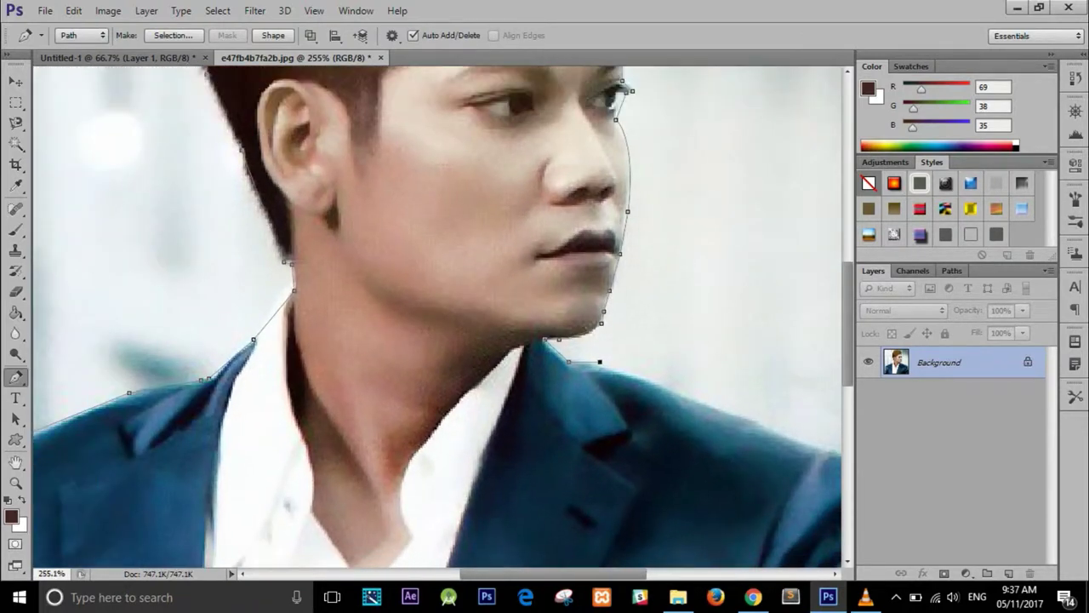
left_click_drag(813, 448, 565, 435)
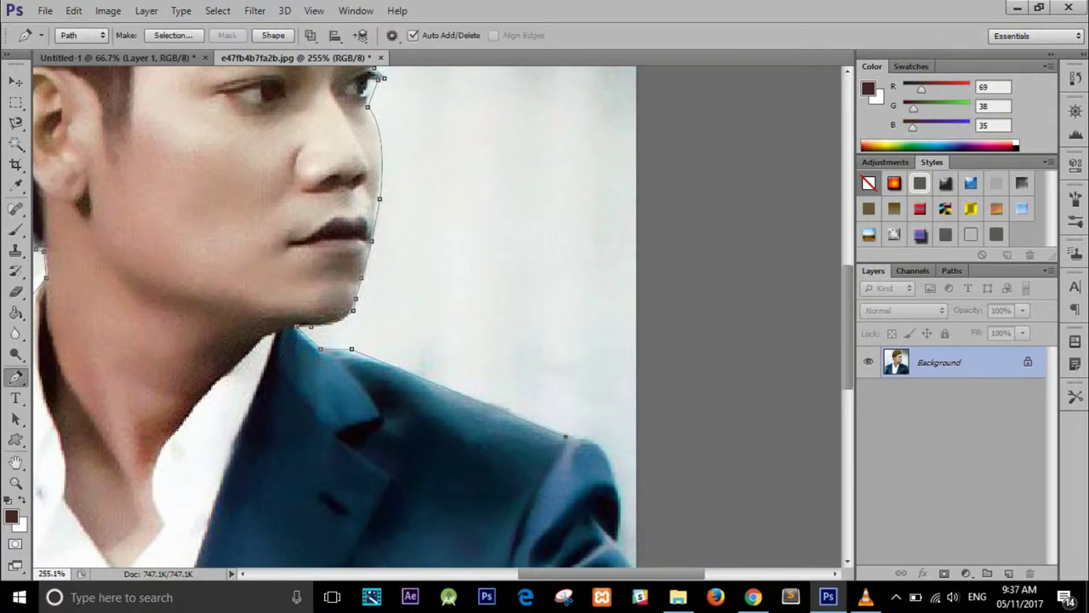
left_click_drag(611, 466, 615, 500)
left_click_drag(614, 500, 457, 387)
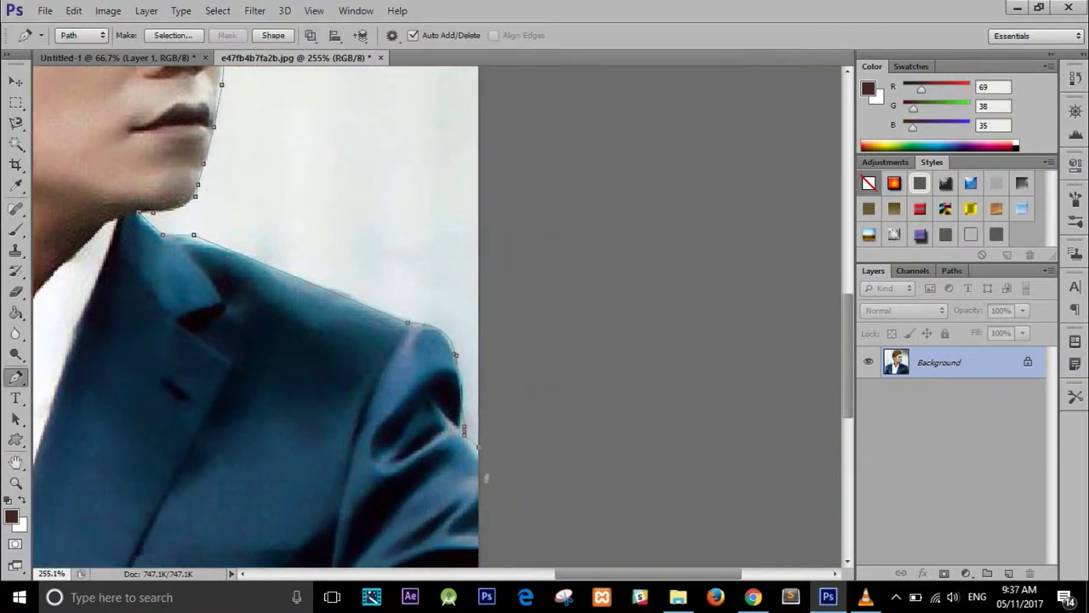
scroll(255, 314, "down", 1)
scroll(255, 315, "down", 6)
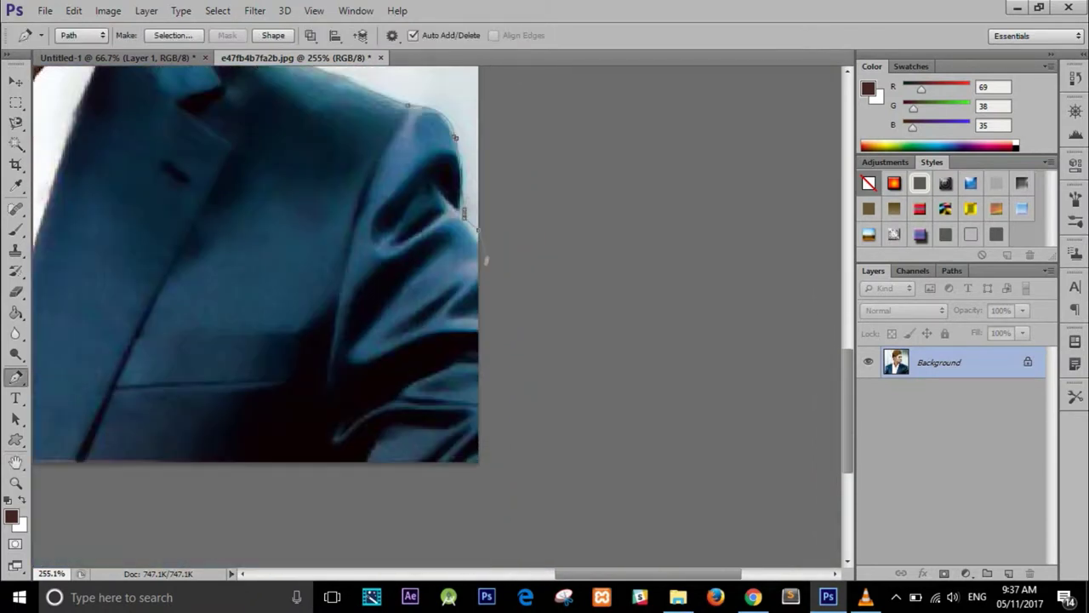
scroll(255, 315, "down", 2)
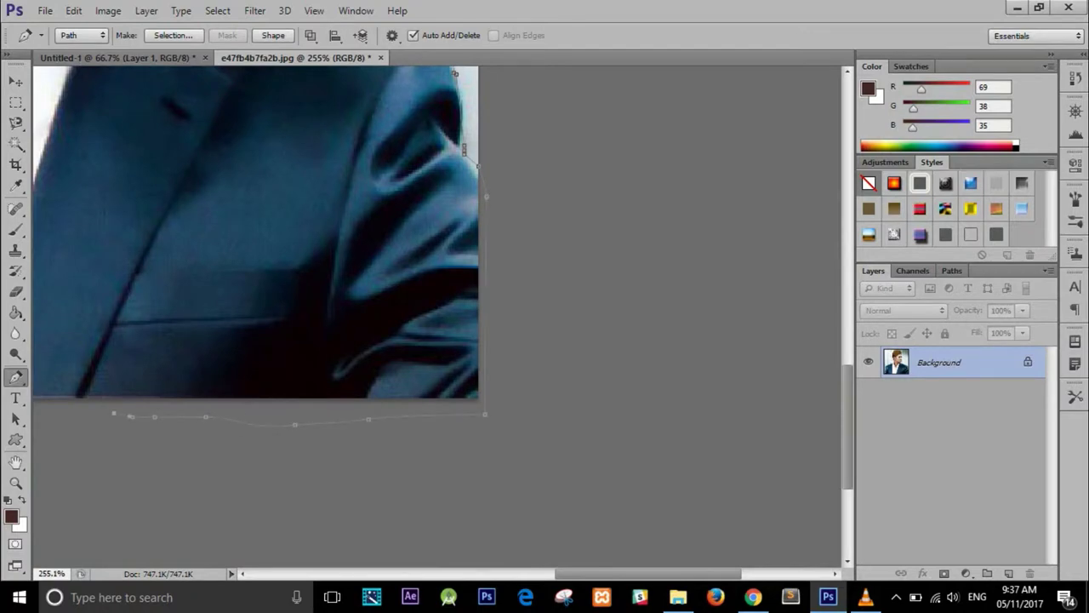
scroll(455, 74, "down", 3)
scroll(454, 74, "down", 3)
scroll(454, 74, "up", 3)
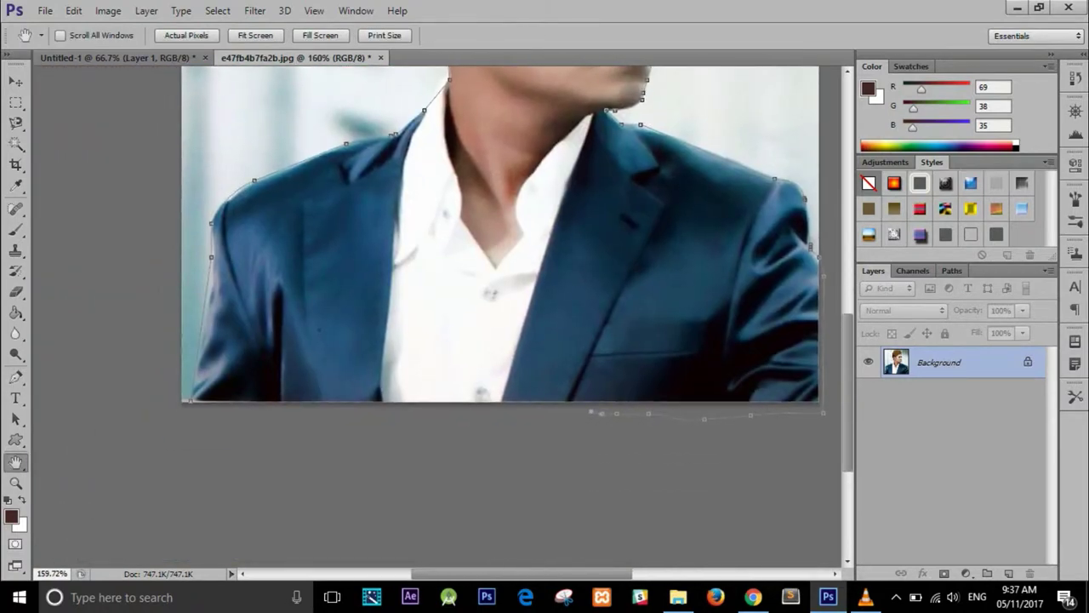
Close the outline at the jacket bottom and load it as a selection with Ctrl+Enter.
key("p")
scroll(533, 401, "up", 2)
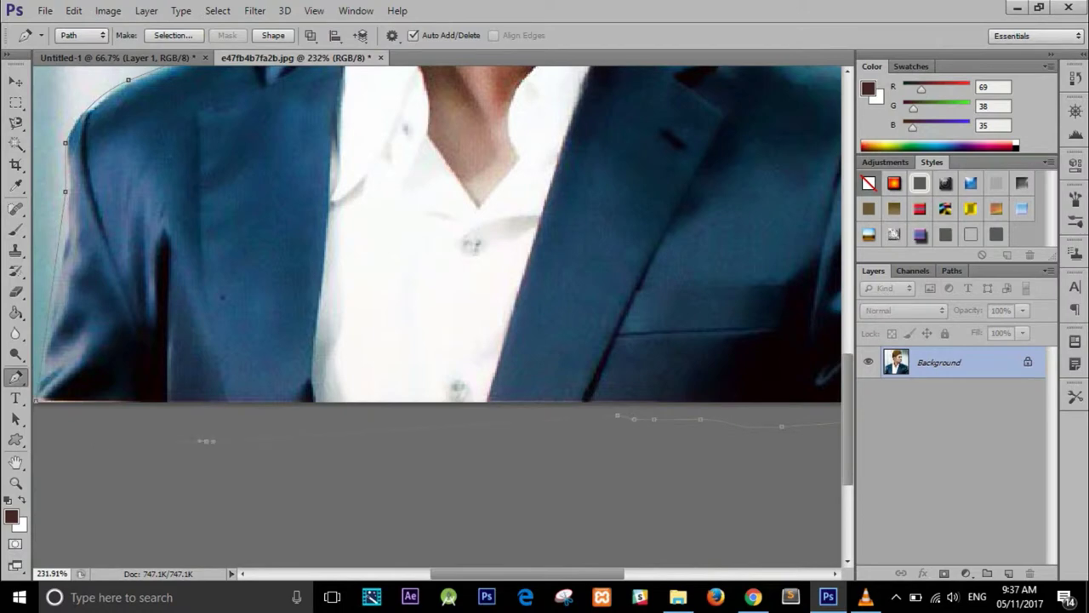
scroll(534, 400, "up", 1)
scroll(534, 400, "up", 3)
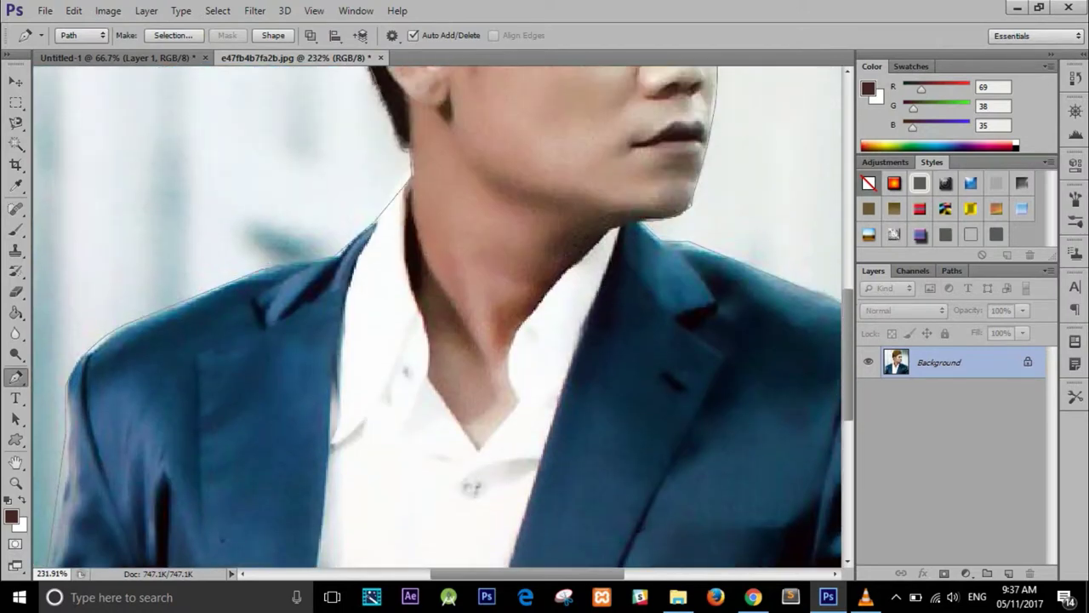
scroll(534, 401, "up", 1)
key("ctrl+Return")
scroll(534, 400, "down", 1)
scroll(533, 400, "down", 2)
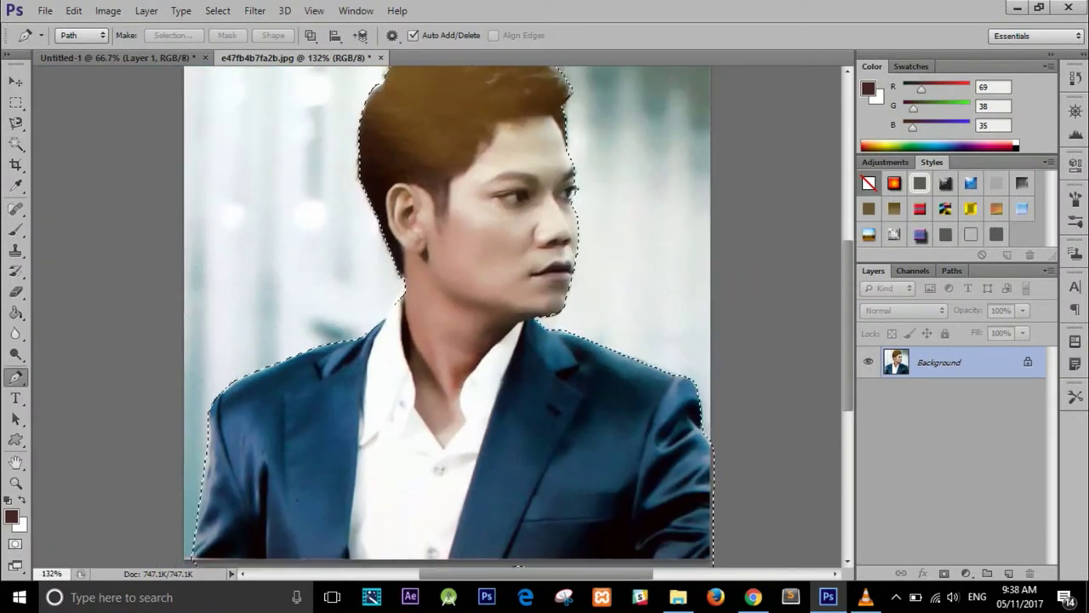
Drag the selected man onto the blue cover and close the photo without saving.
left_click_drag(297, 57, 391, 145)
key("v")
left_click_drag(613, 255, 204, 255)
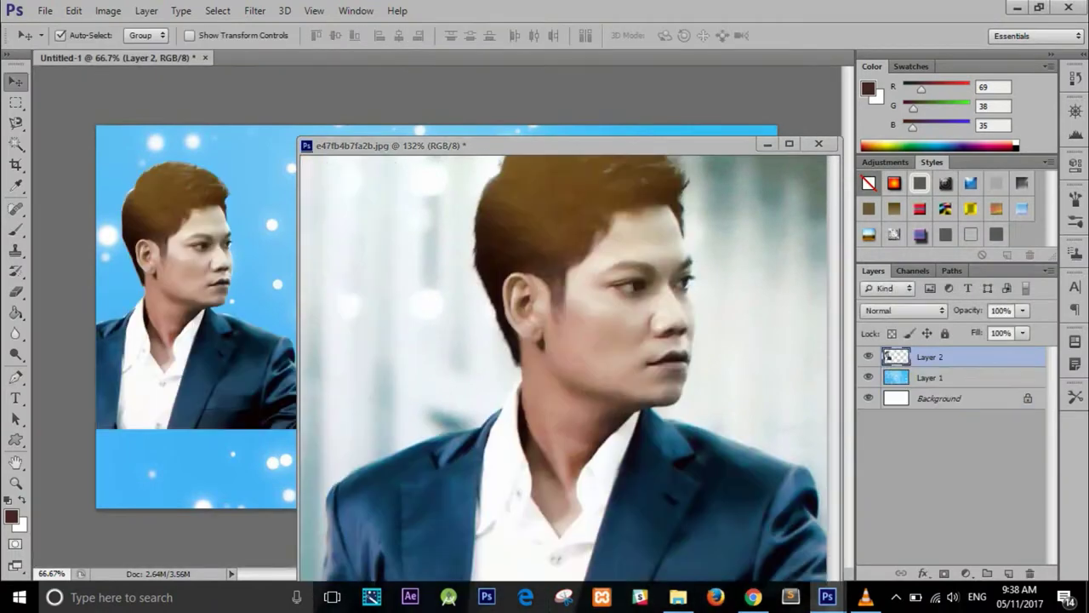
left_click(818, 143)
key("n")
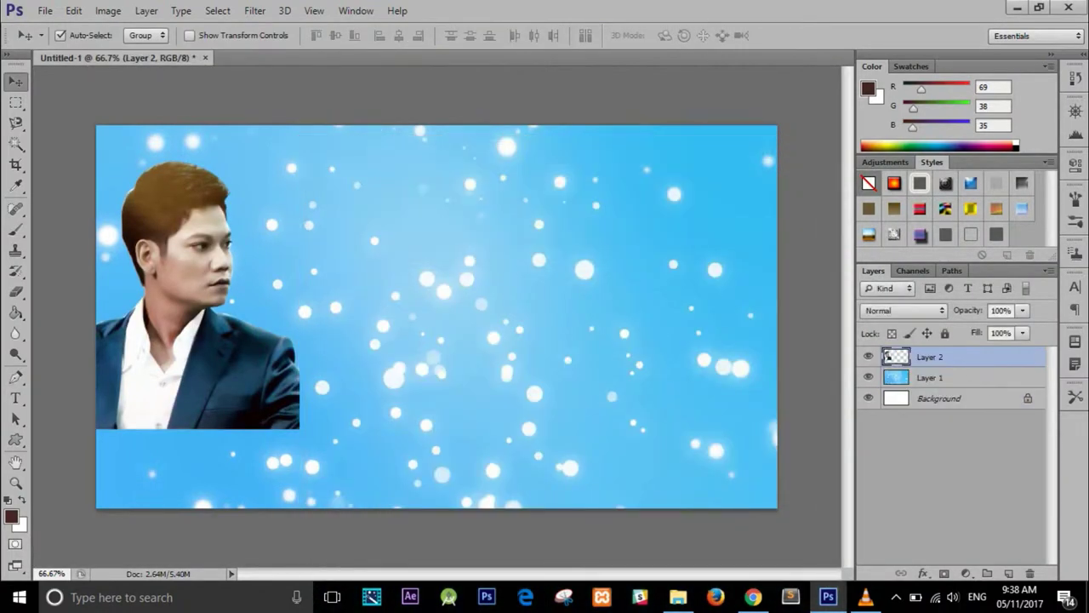
Scale the man to about 83%, nudge him left into the bottom-left corner, and commit.
key("ctrl+t")
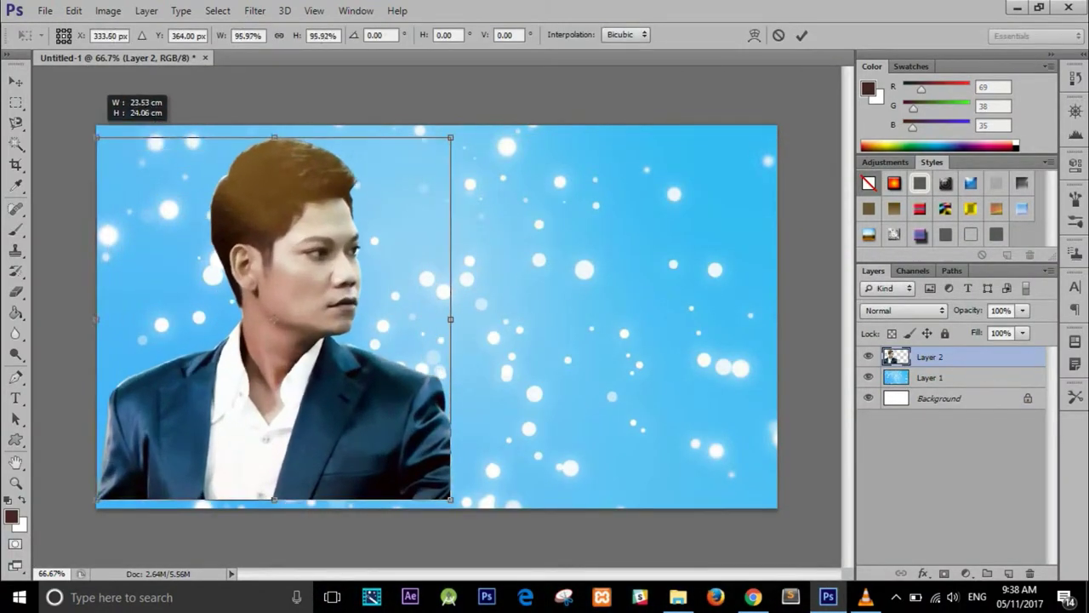
left_click_drag(120, 182, 182, 146)
mouse_move(384, 270)
left_mouse_down()
mouse_move(276, 249)
mouse_move(299, 320)
left_mouse_up()
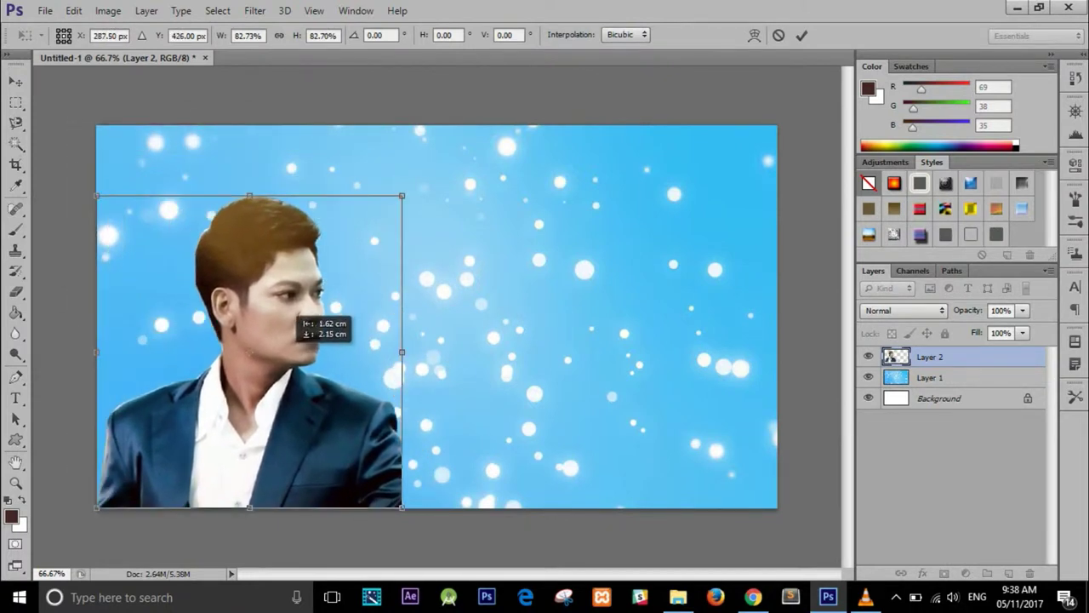
key("Left")
key("Left")
key("Left")
key("Left")
key("Left")
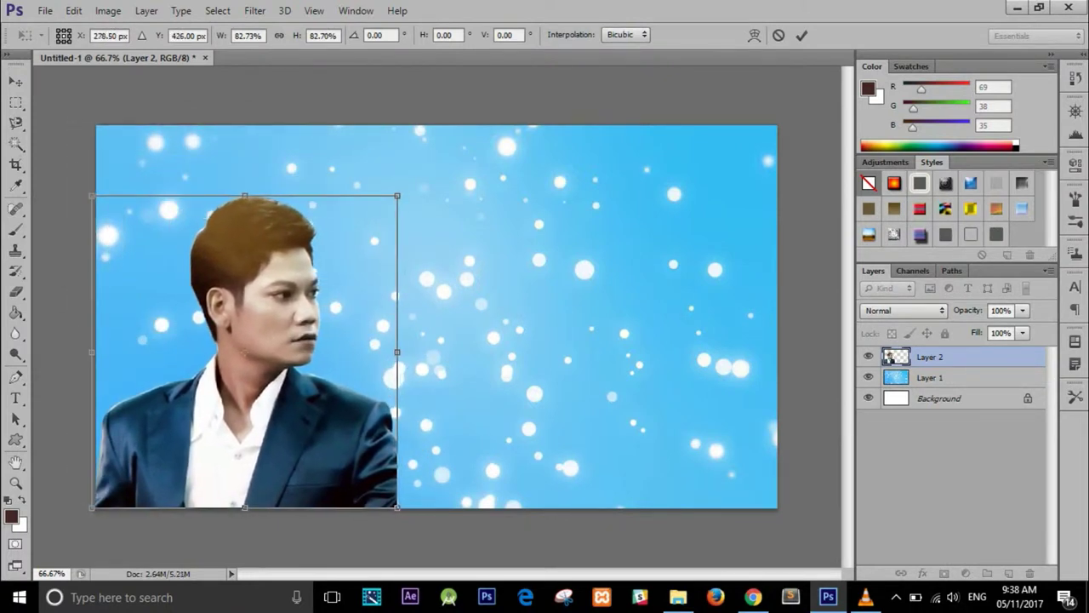
key("Return")
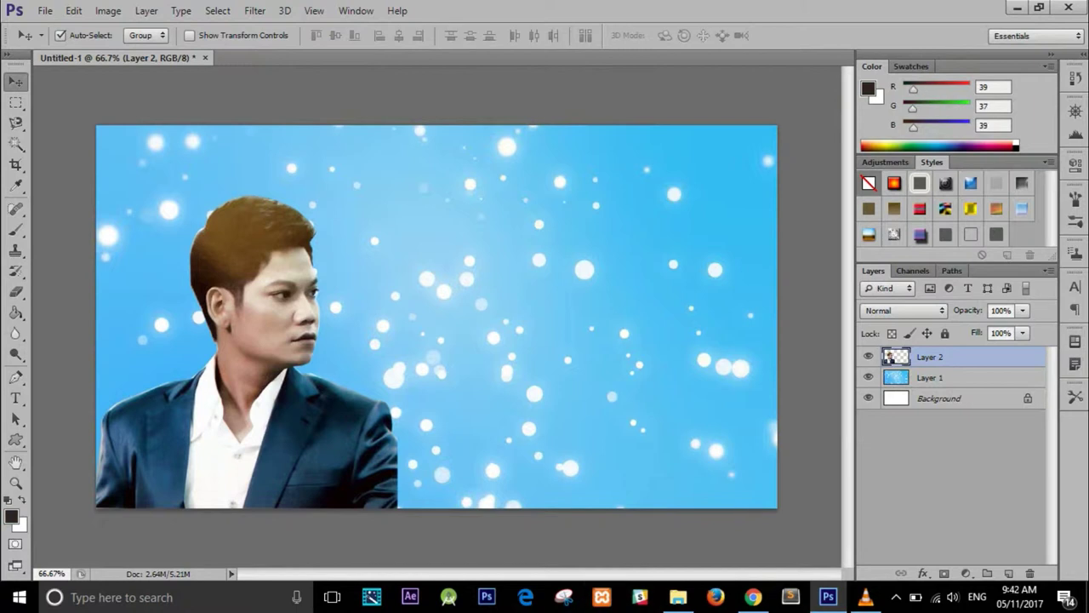
left_click(15, 102)
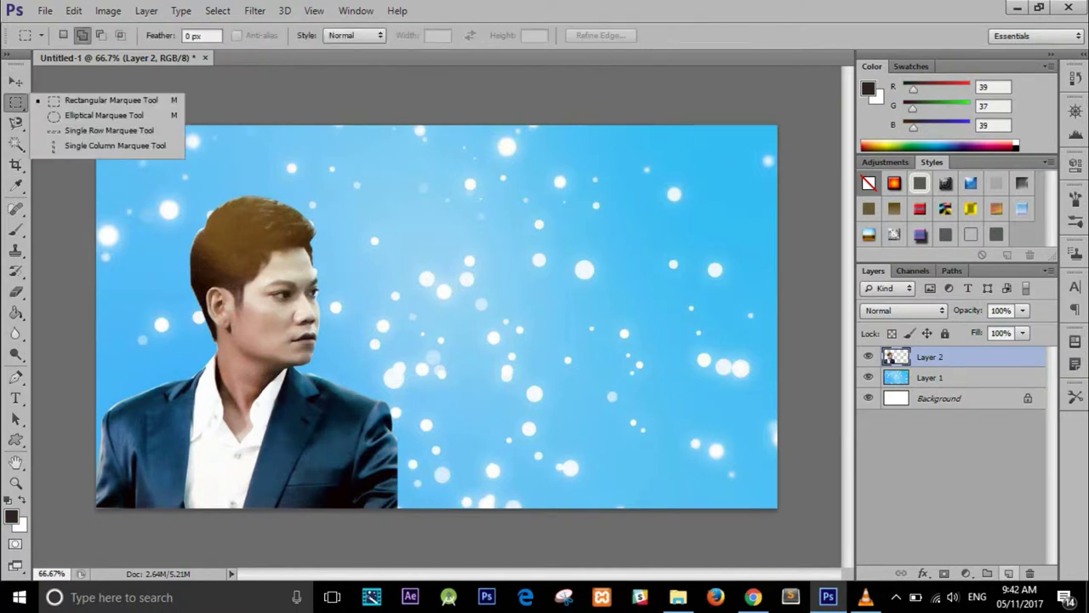
On a new layer, stroke a rectangle over the canvas's right part with a 2 px dark outline.
left_click(1007, 572)
left_click_drag(508, 127, 777, 504)
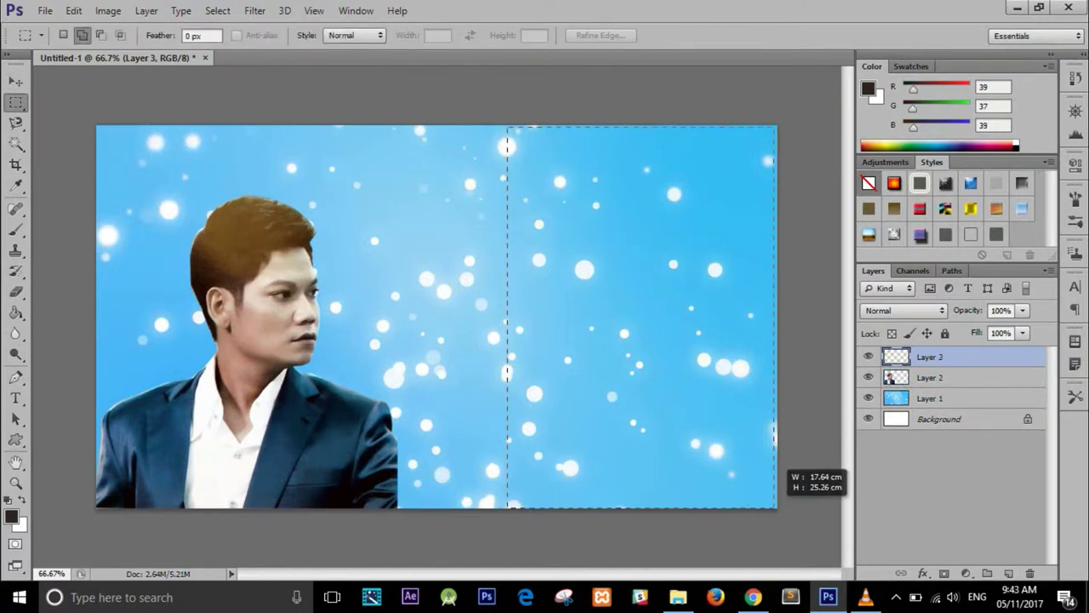
left_click(74, 10)
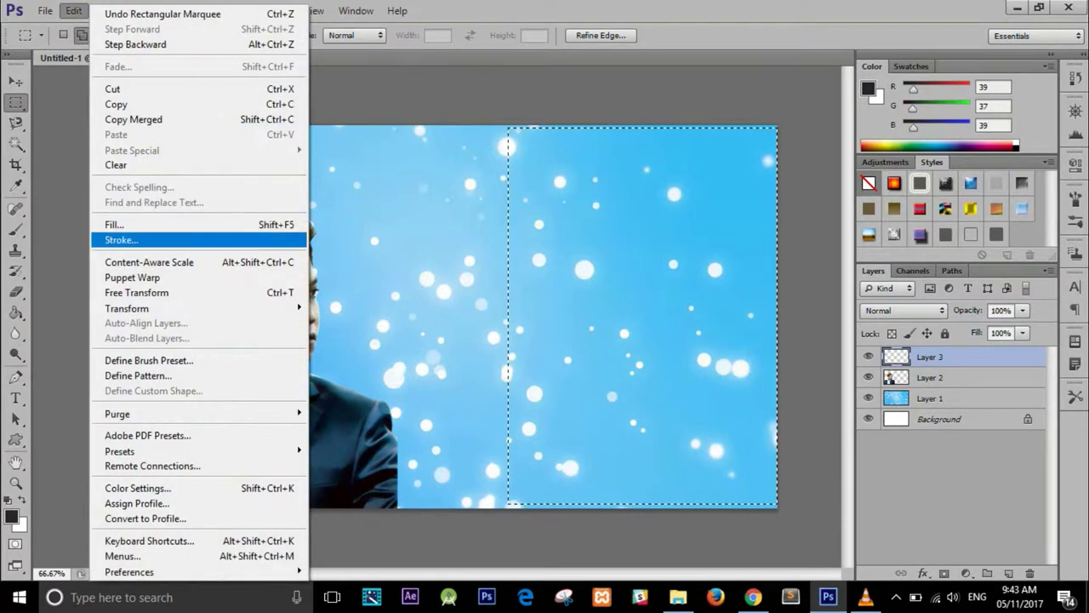
left_click(121, 238)
left_click(749, 182)
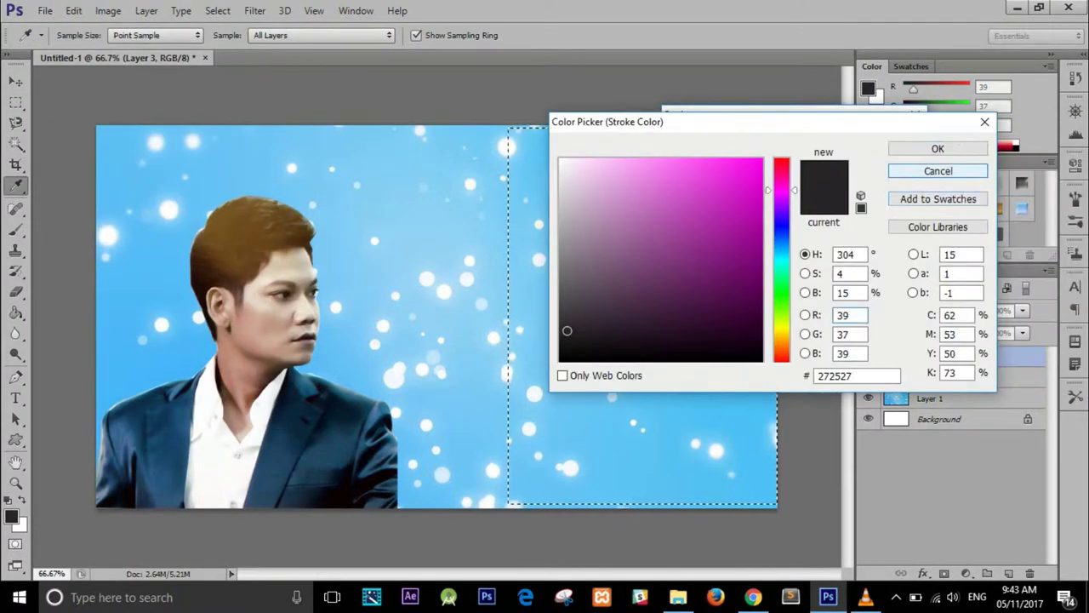
left_click(941, 146)
key("BackSpace")
type("2")
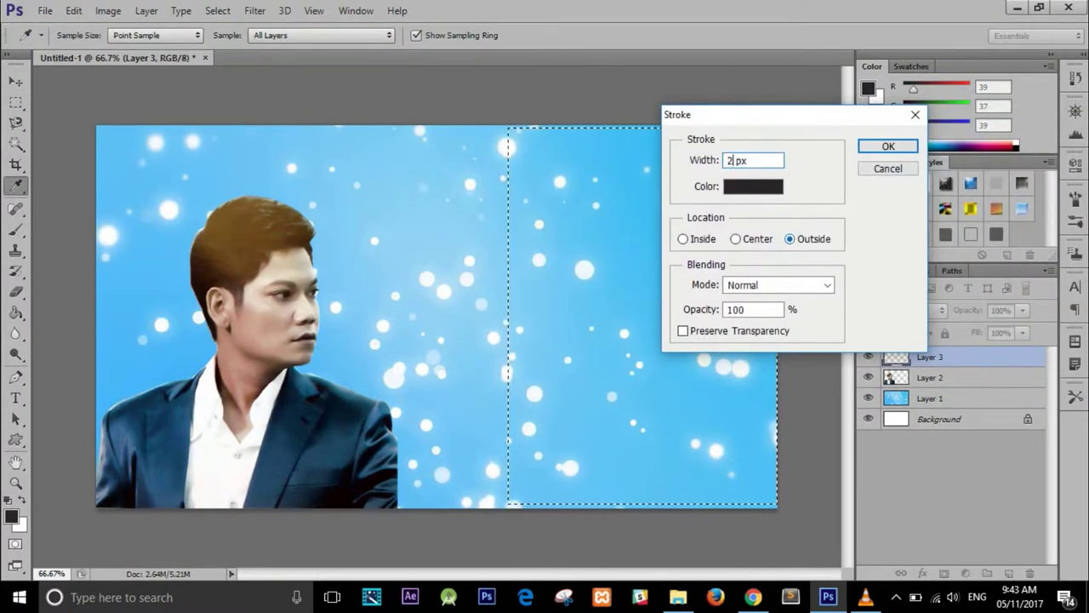
key("Return")
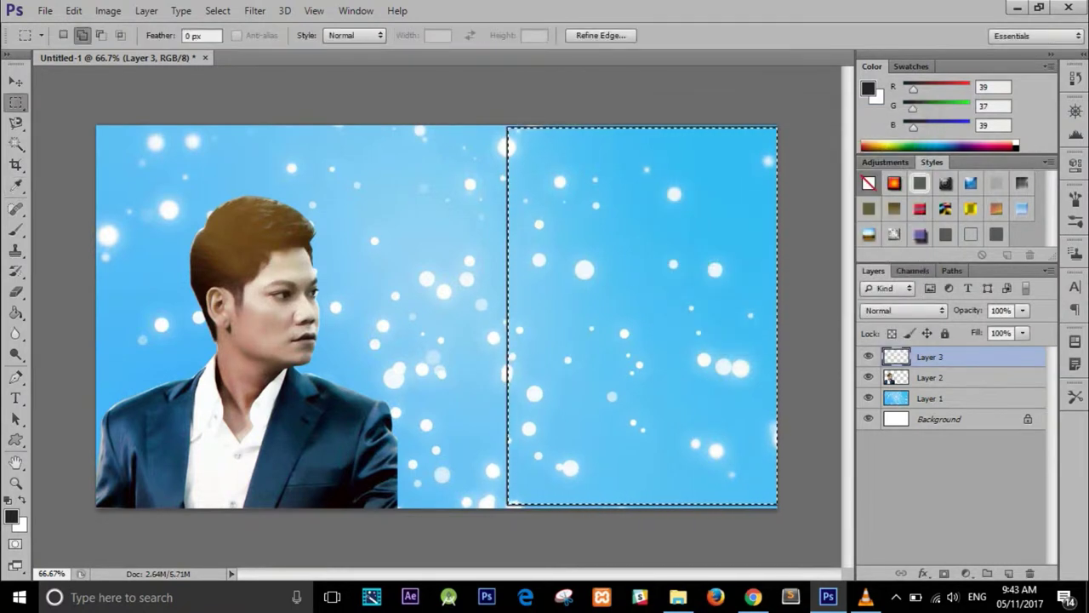
Deselect, make the frame slightly narrower, then load the frame layer's selection.
key("ctrl+d")
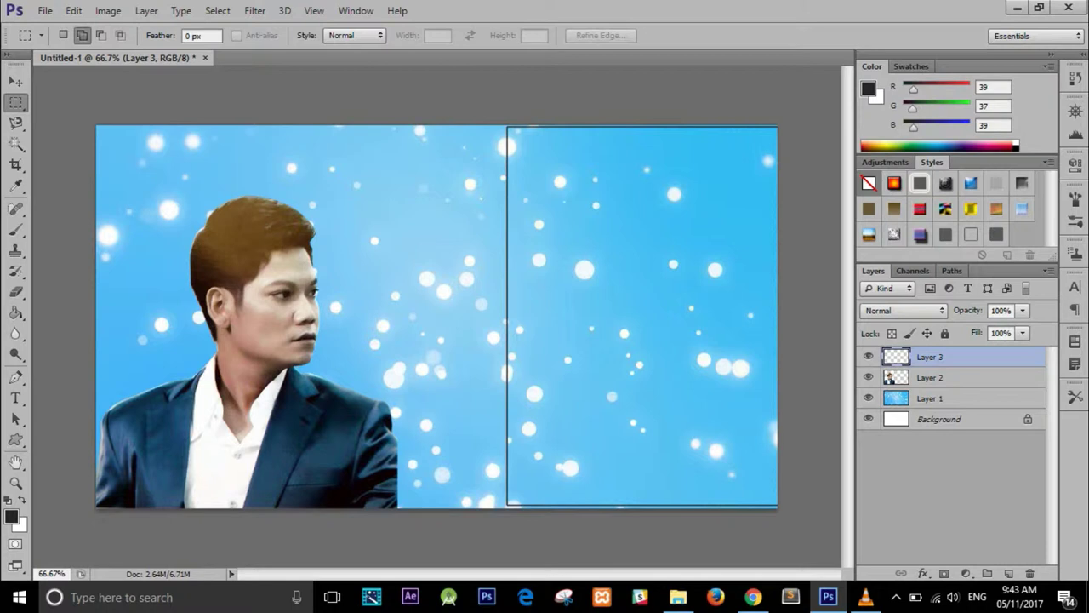
key("ctrl+t")
left_click_drag(777, 315, 771, 316)
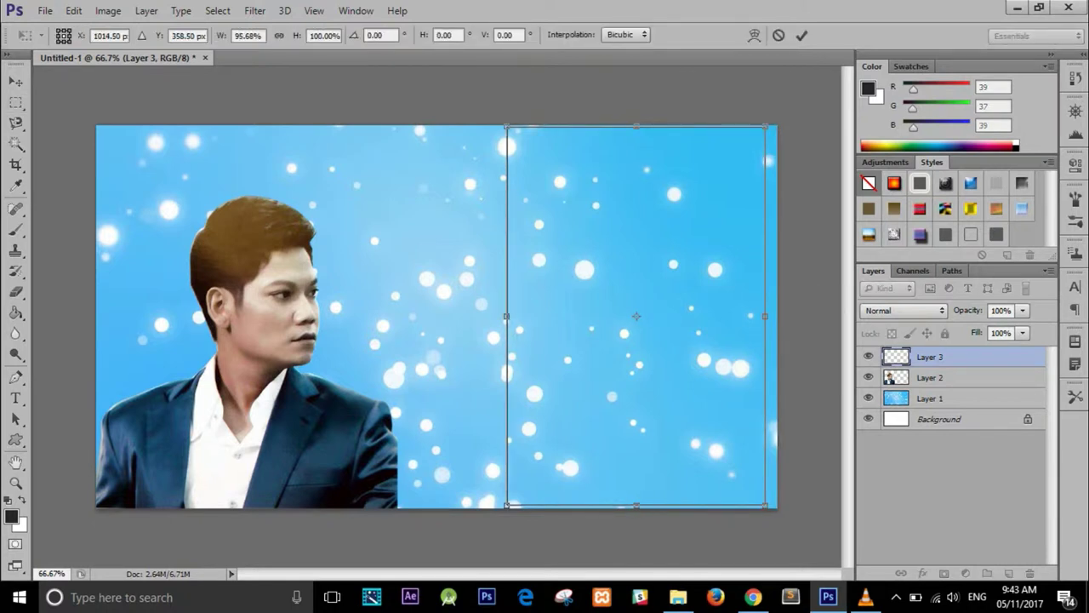
key("Return")
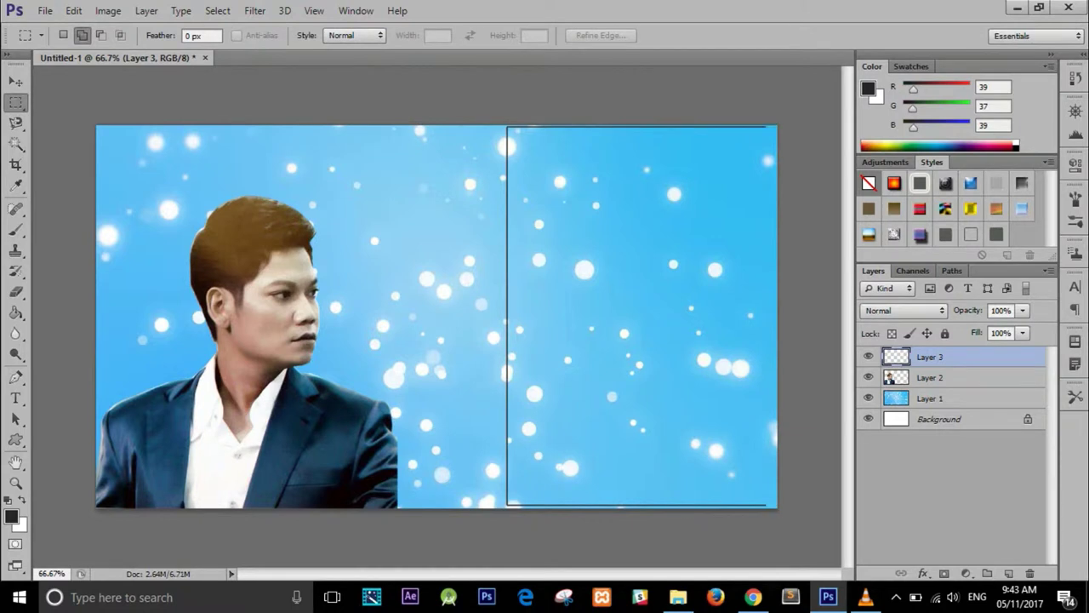
left_click(895, 357, "ctrl")
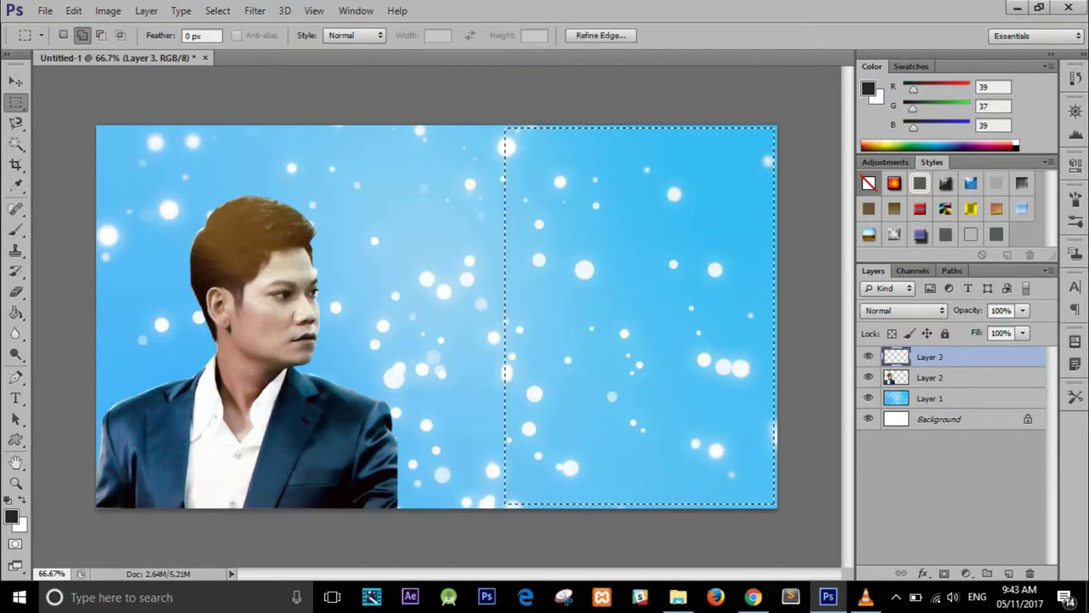
Stroke the frame selection with a grey outline and deselect.
left_click(74, 11)
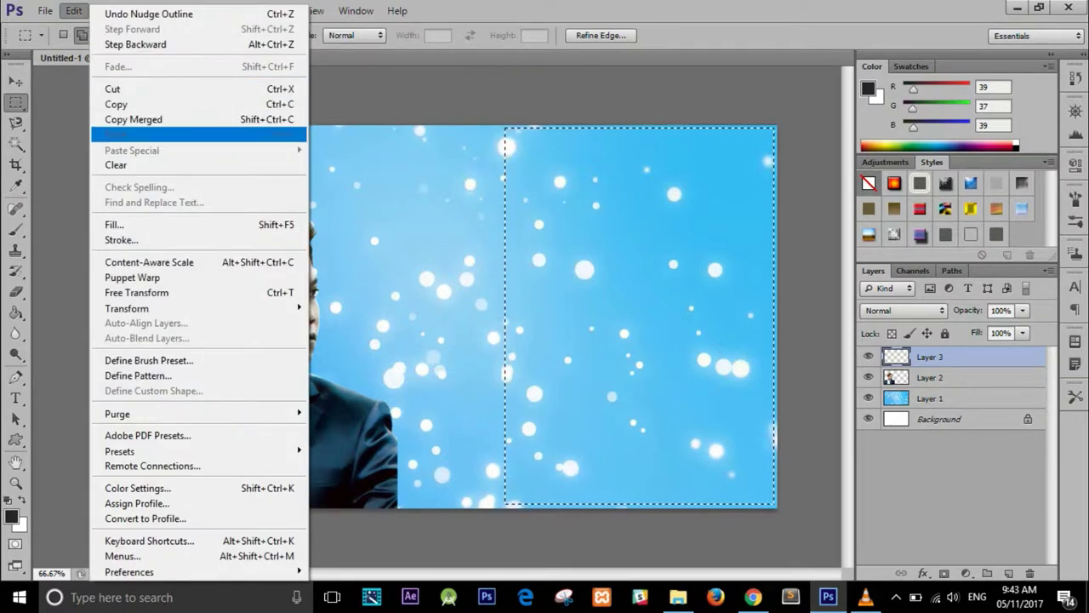
left_click(122, 240)
left_click(754, 184)
left_click_drag(564, 324, 560, 210)
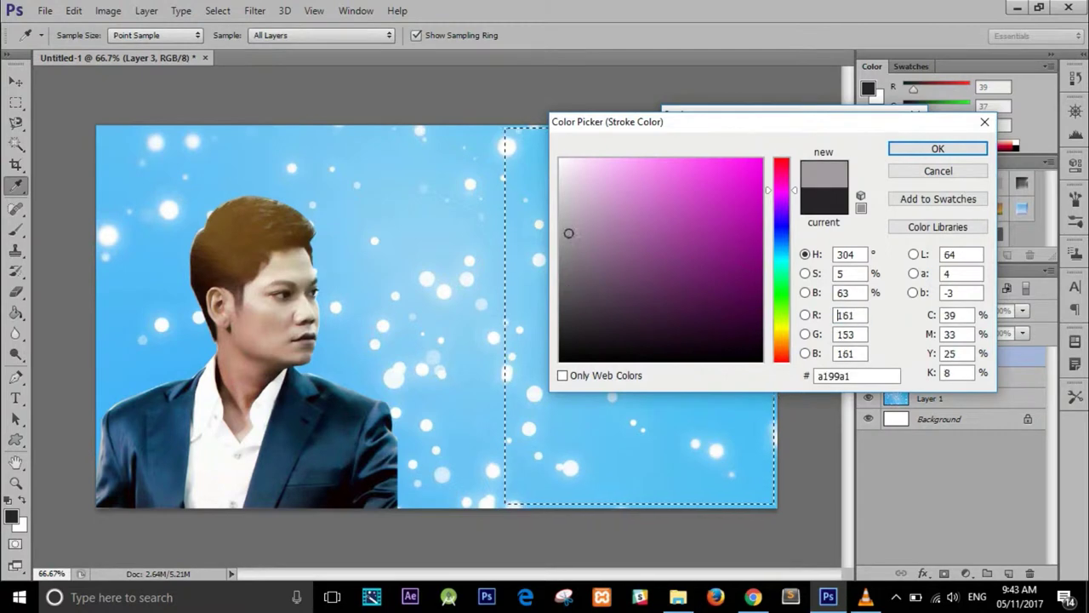
left_click(938, 148)
left_click(894, 146)
key("m")
key("ctrl+d")
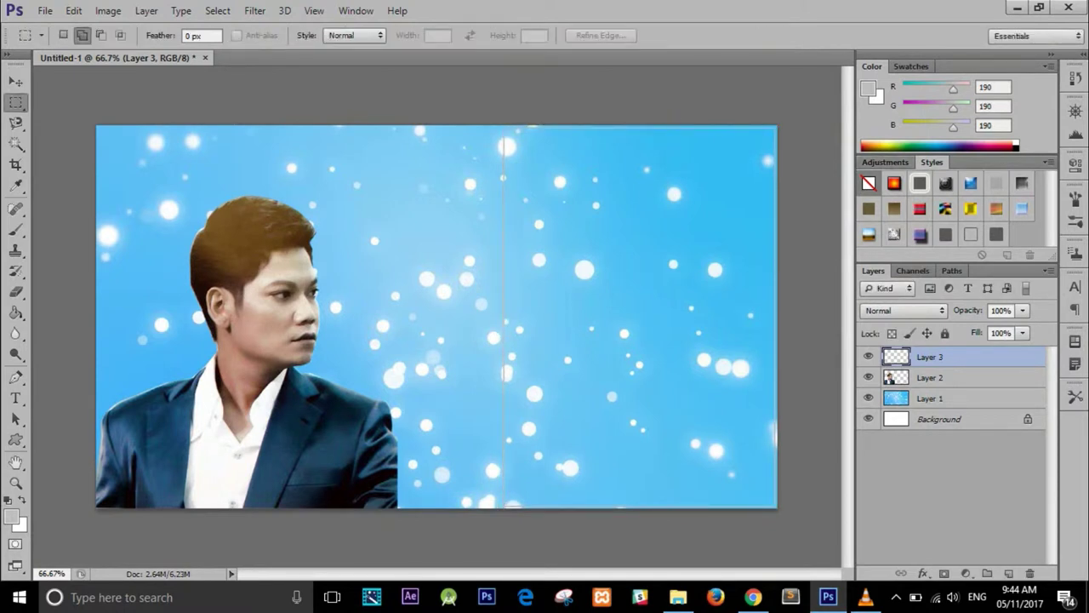
Reselect the canvas's right part and stroke it in dark grey (63,60,63).
left_click_drag(505, 127, 775, 503)
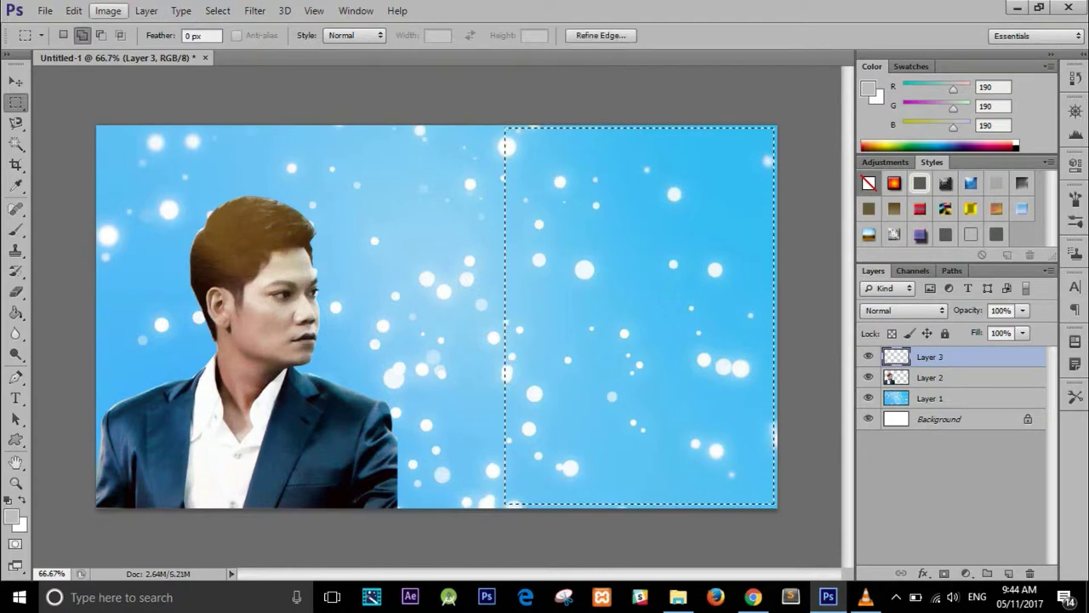
left_click(44, 10)
left_click(102, 240)
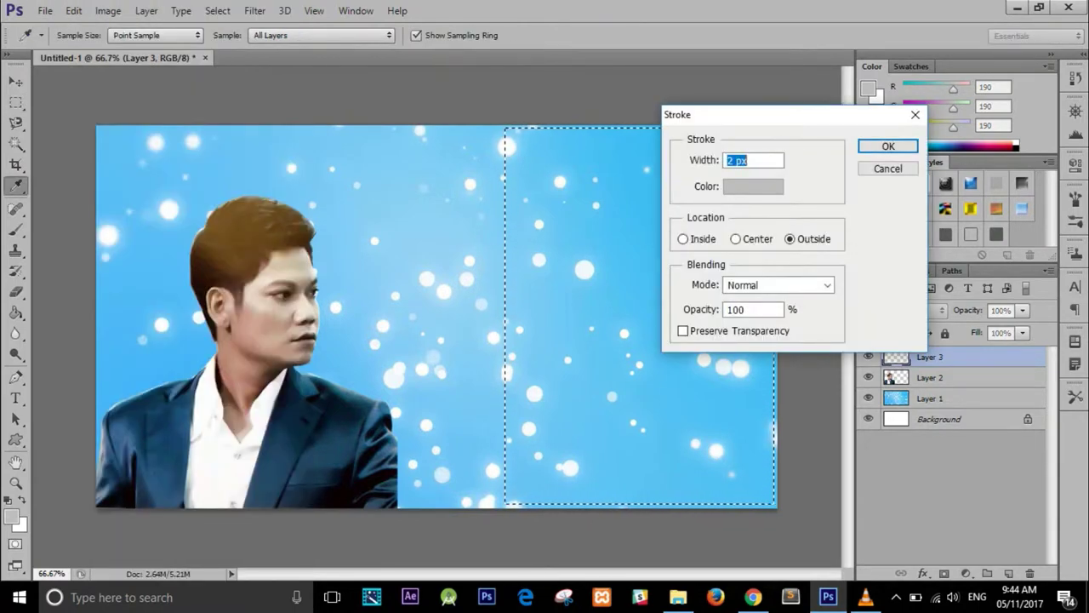
left_click(754, 178)
left_click(569, 317)
left_click(937, 148)
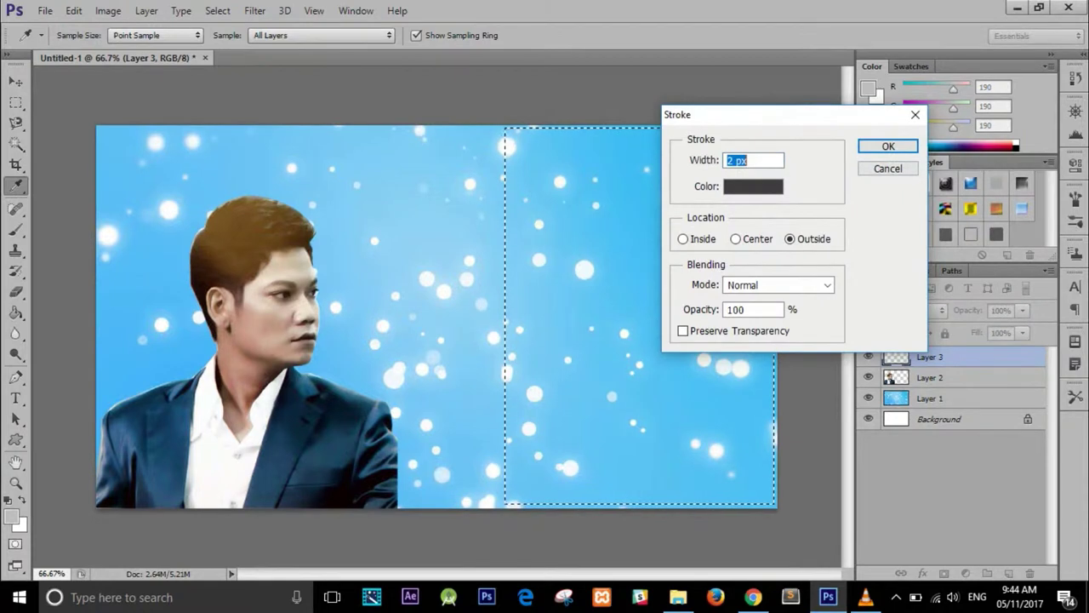
left_click(890, 145)
key("m")
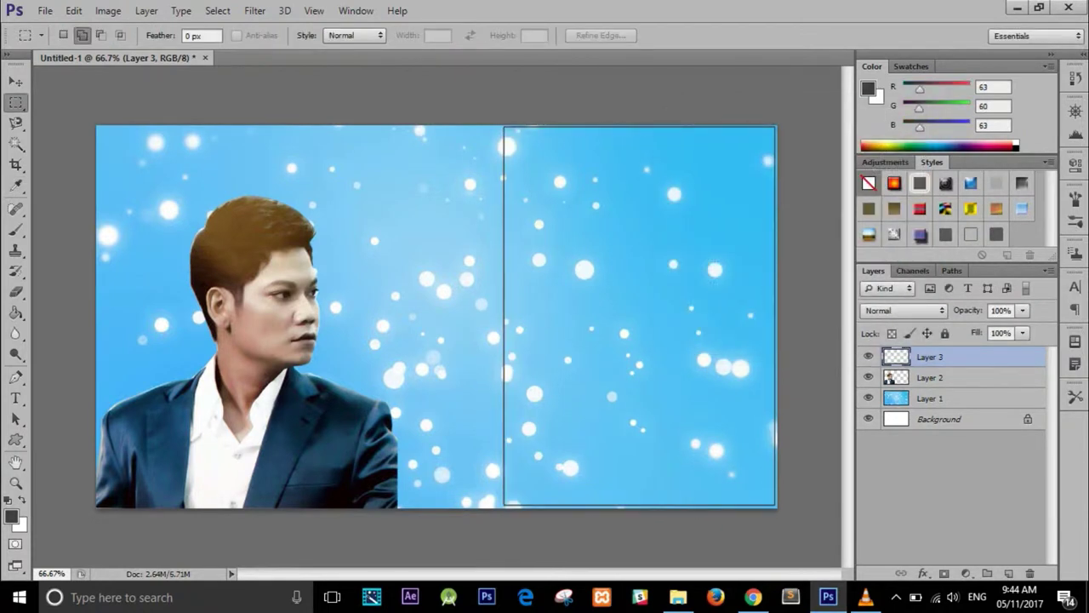
Stretch the frame leftward toward the middle of the cover.
key("ctrl+t")
left_click_drag(503, 316, 408, 316)
key("Return")
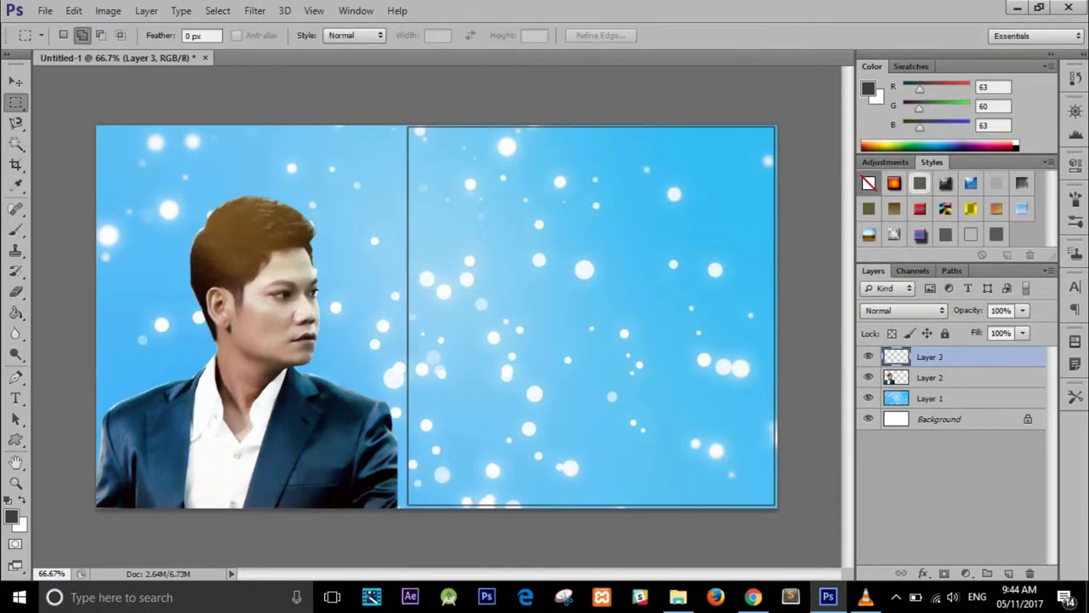
key("t")
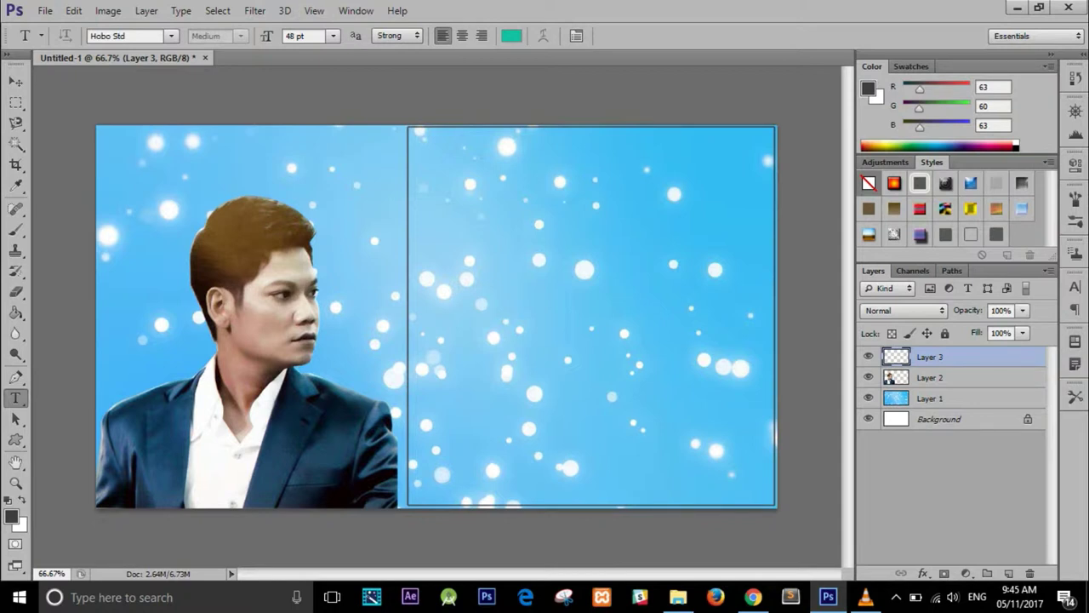
Type 09 in Khmer MEF1 at the frame's top-left.
left_click(431, 162)
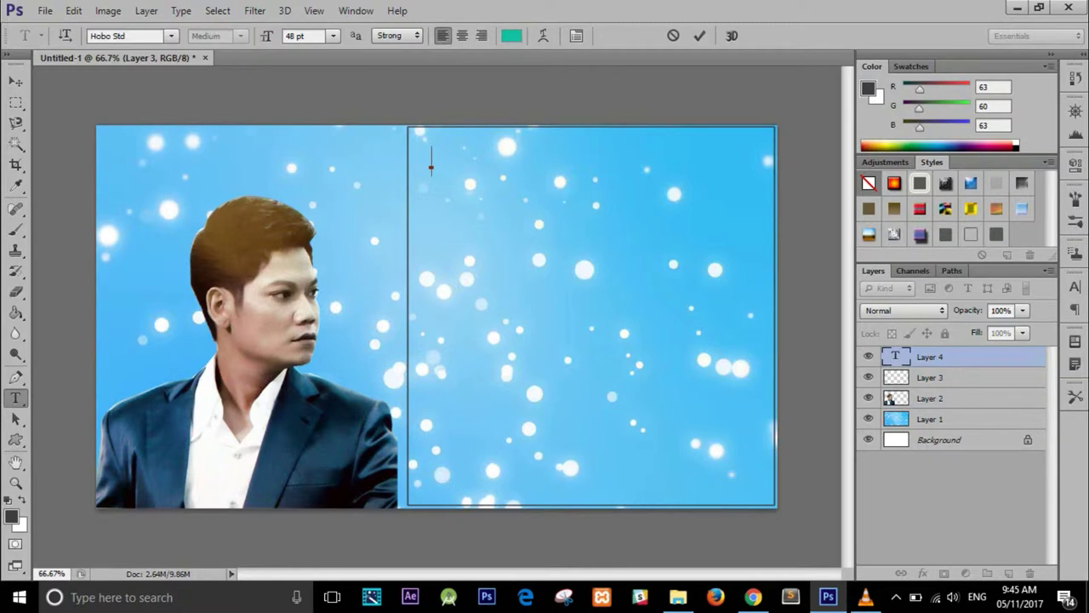
left_click(171, 36)
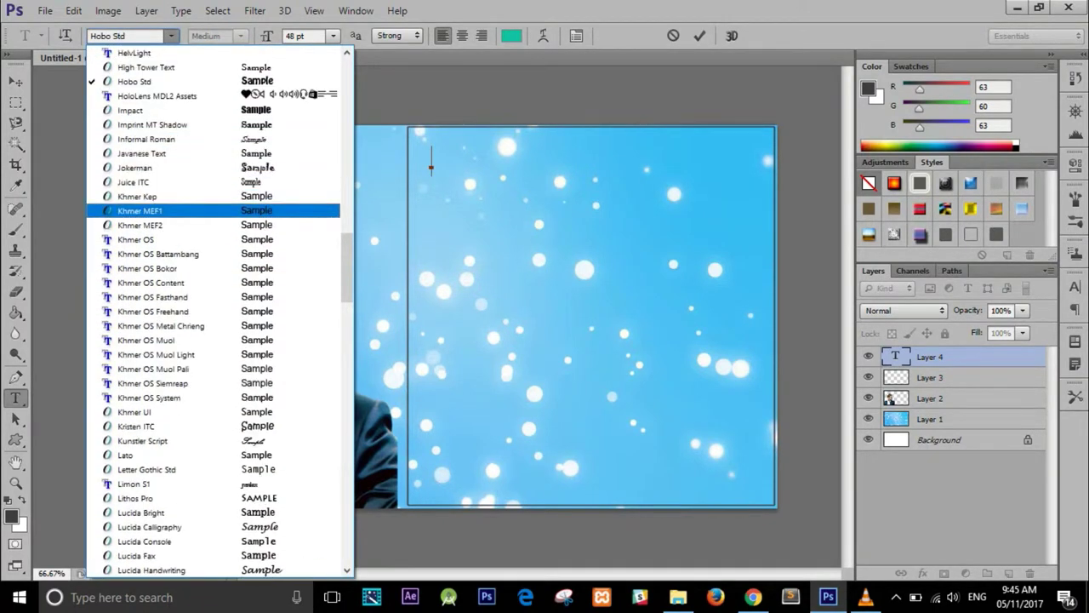
key("Down")
key("Up")
key("Return")
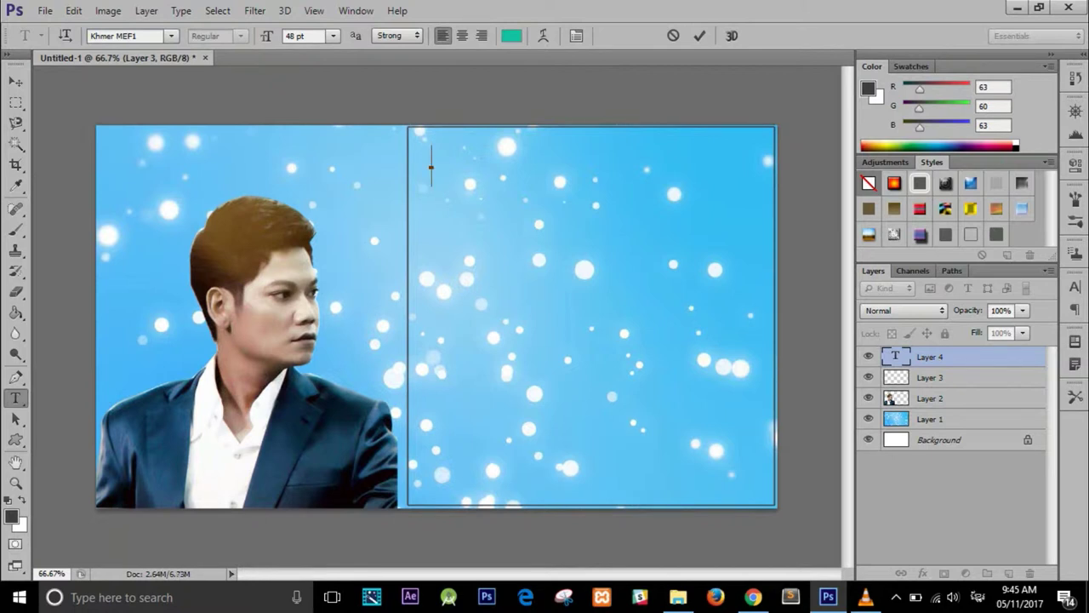
type("09")
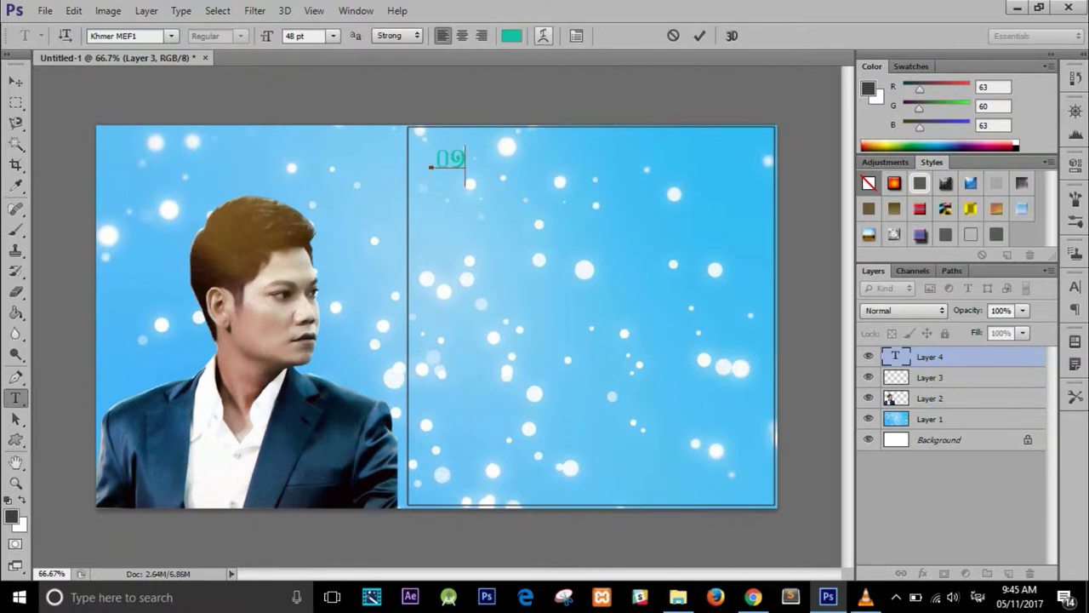
Colour the 09 text black, then switch over to the song folder.
key("ctrl+a")
left_click(512, 35)
left_click_drag(574, 323, 582, 358)
left_click(938, 148)
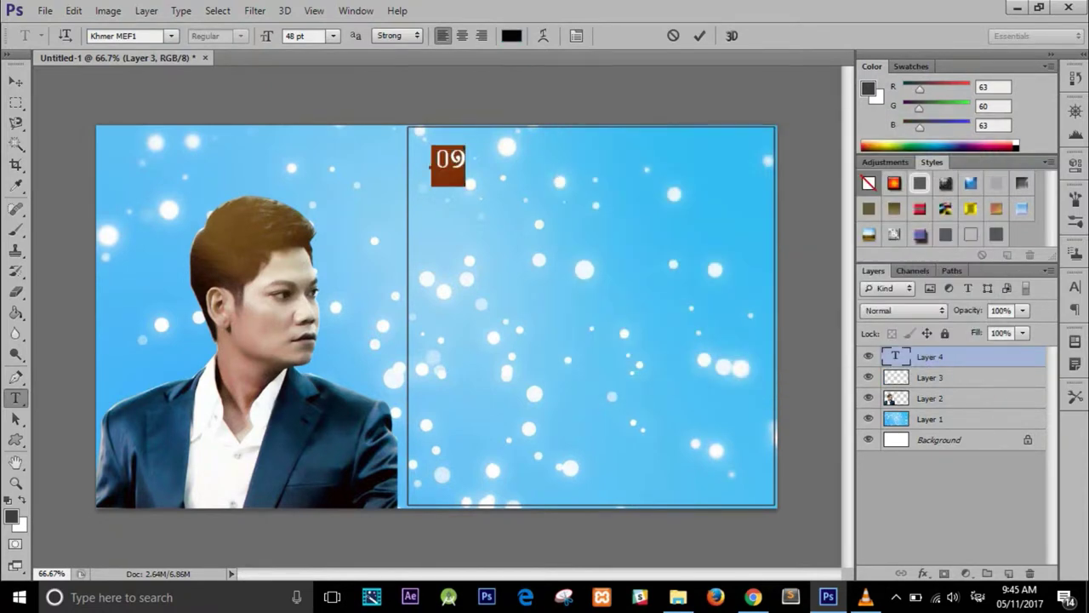
key("Right")
key("alt+Tab")
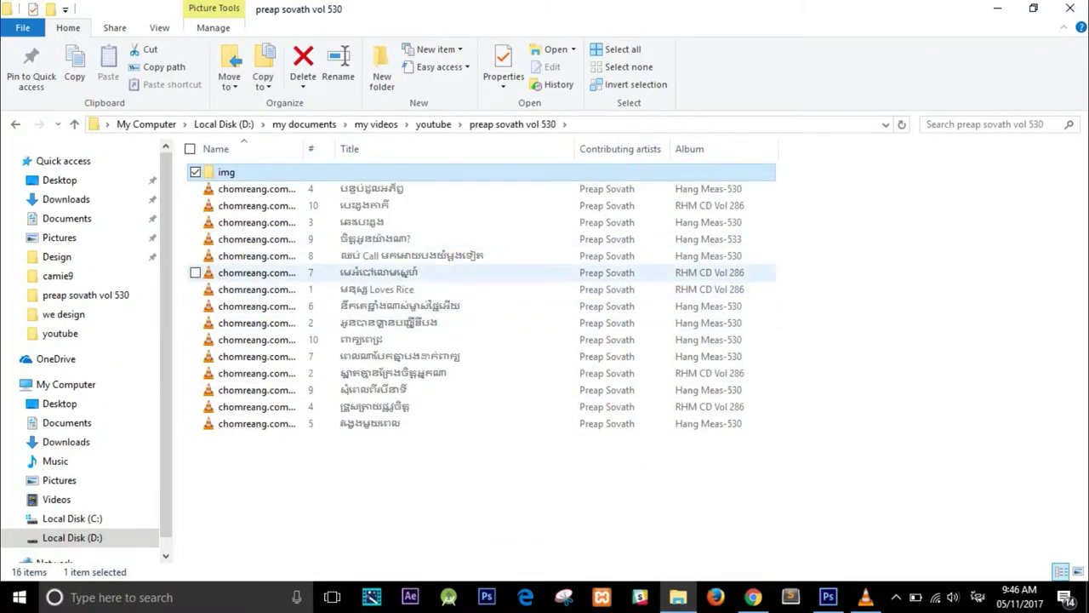
key("alt+Tab")
key("alt+Tab")
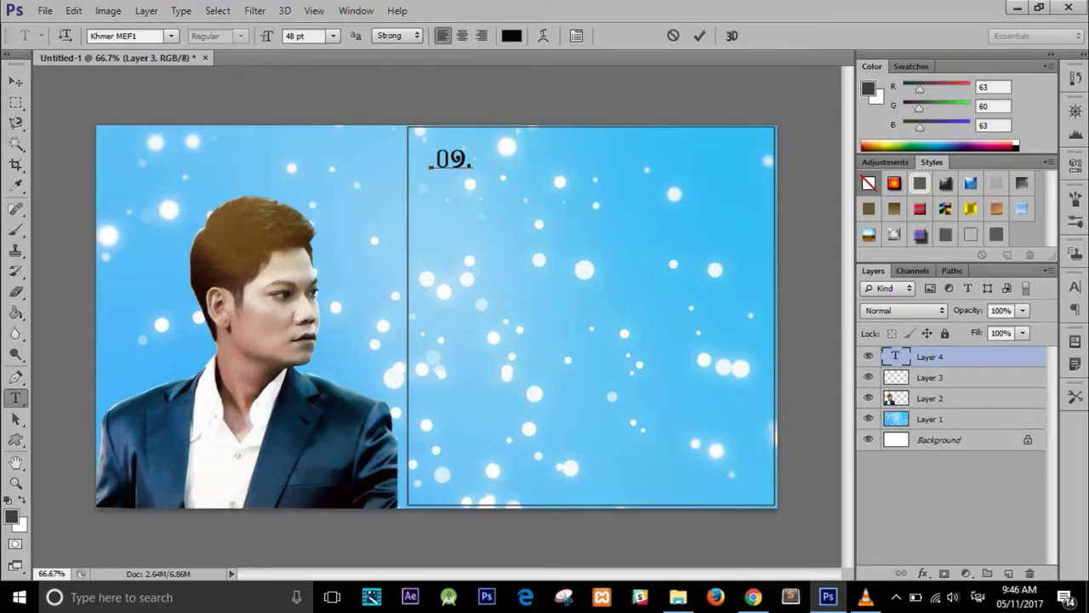
Type the Khmer title 'មេអំបៅលោមស្នេហ៍' after 01 and size the text 35 pt.
type(". មេអំប")
type("ៅលោមស្នេហ៍")
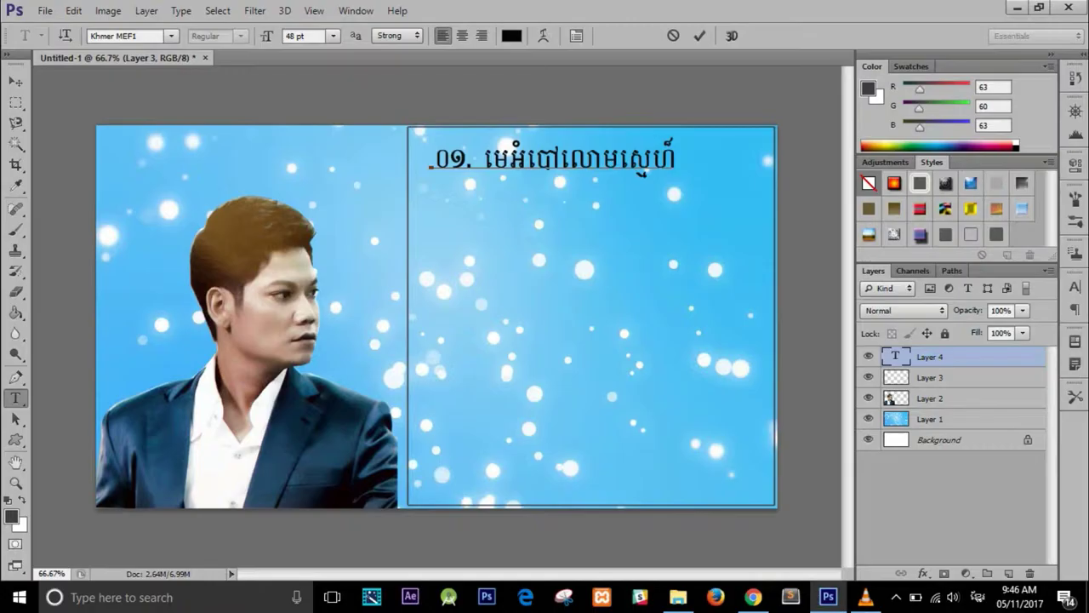
key("BackSpace")
key("BackSpace")
key("BackSpace")
type("េហ")
key("ctrl+a")
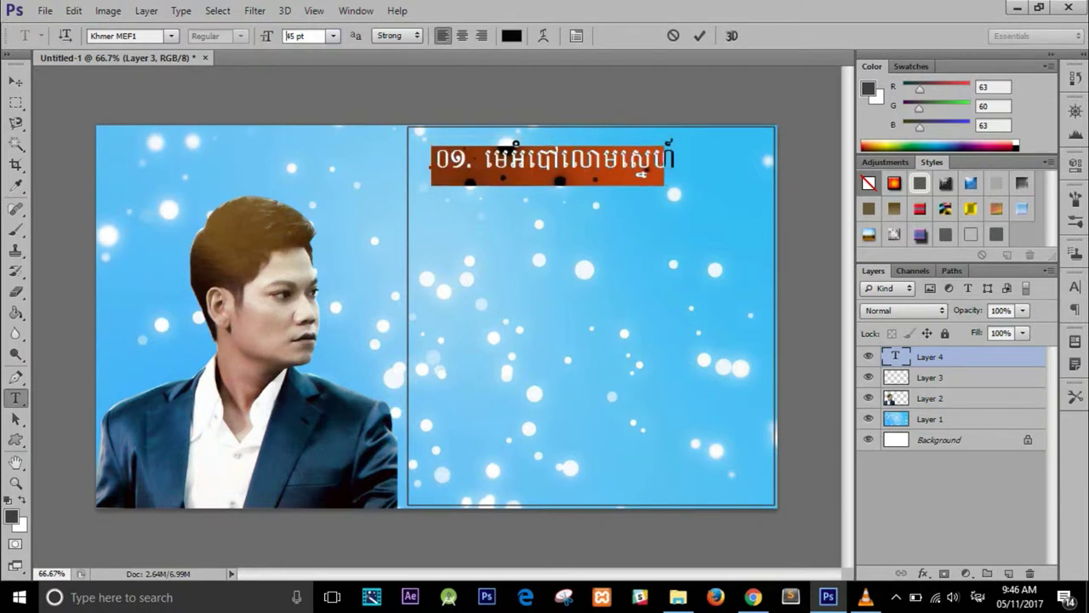
key("ctrl+shift+comma")
key("ctrl+shift+comma")
key("ctrl+shift+comma")
key("Up")
key("Up")
key("Up")
key("Return")
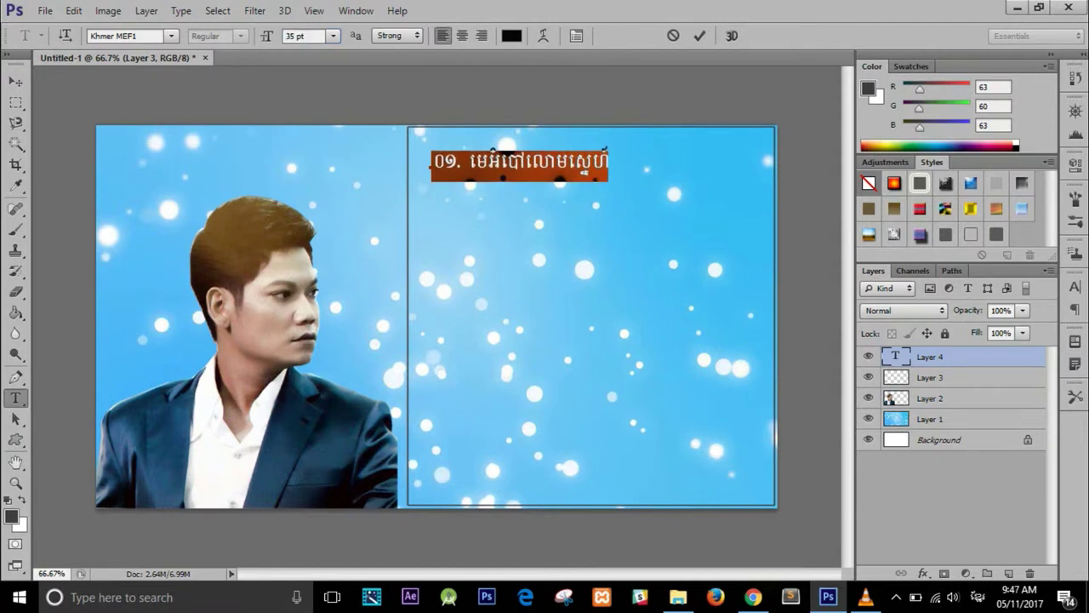
Colour the whole title text red.
left_click(523, 174)
key("ctrl+a")
left_click(510, 35)
left_click(564, 166)
mouse_move(781, 266)
left_mouse_down()
mouse_move(781, 160)
mouse_move(757, 167)
left_mouse_up()
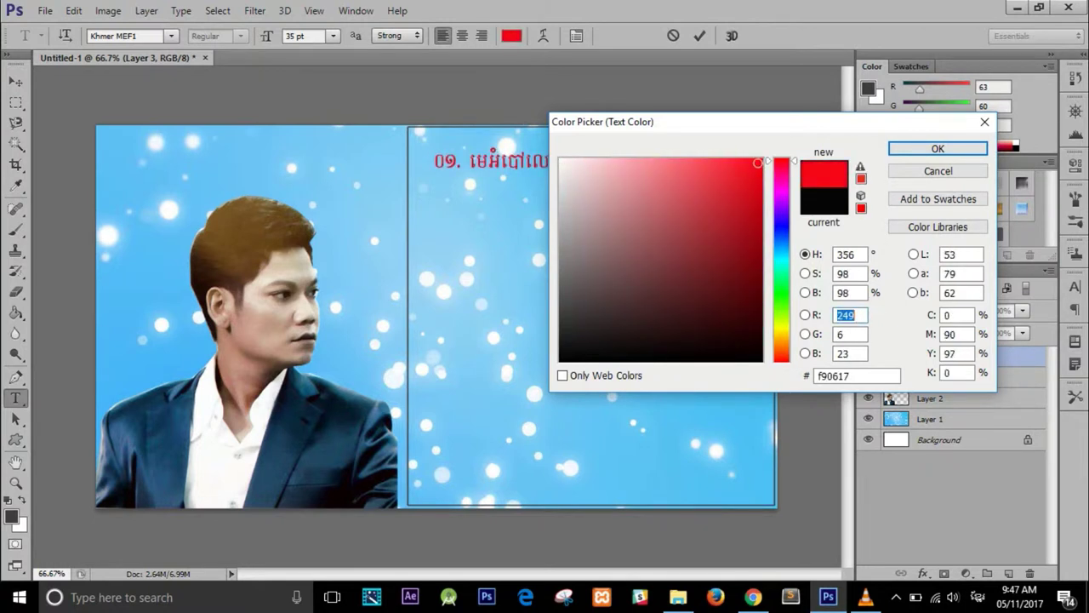
left_click(910, 150)
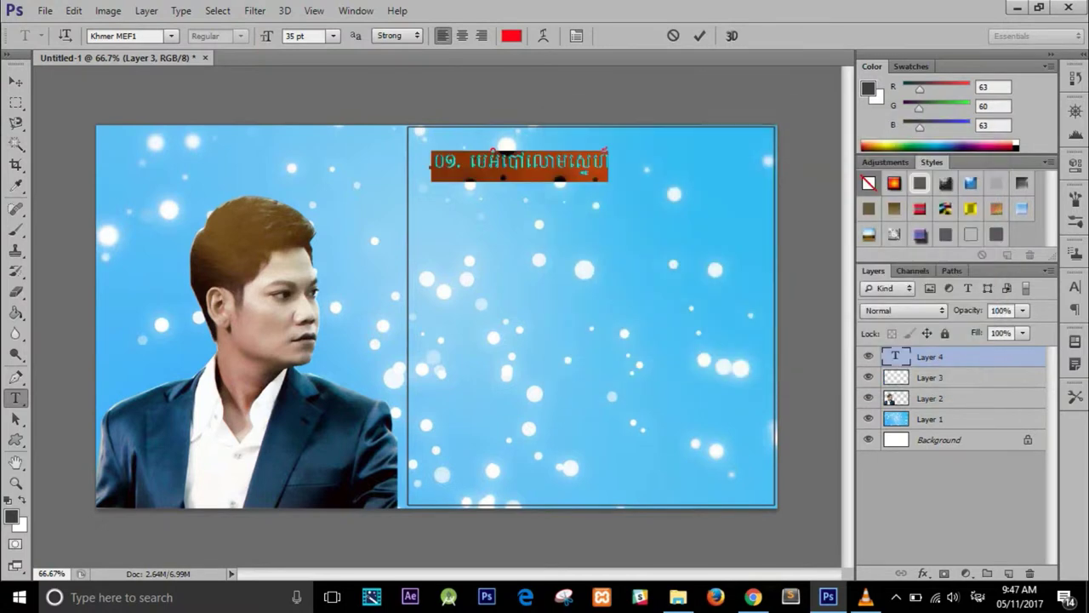
Change the whole song text from red to a dark blue in the Color Picker.
key("Left")
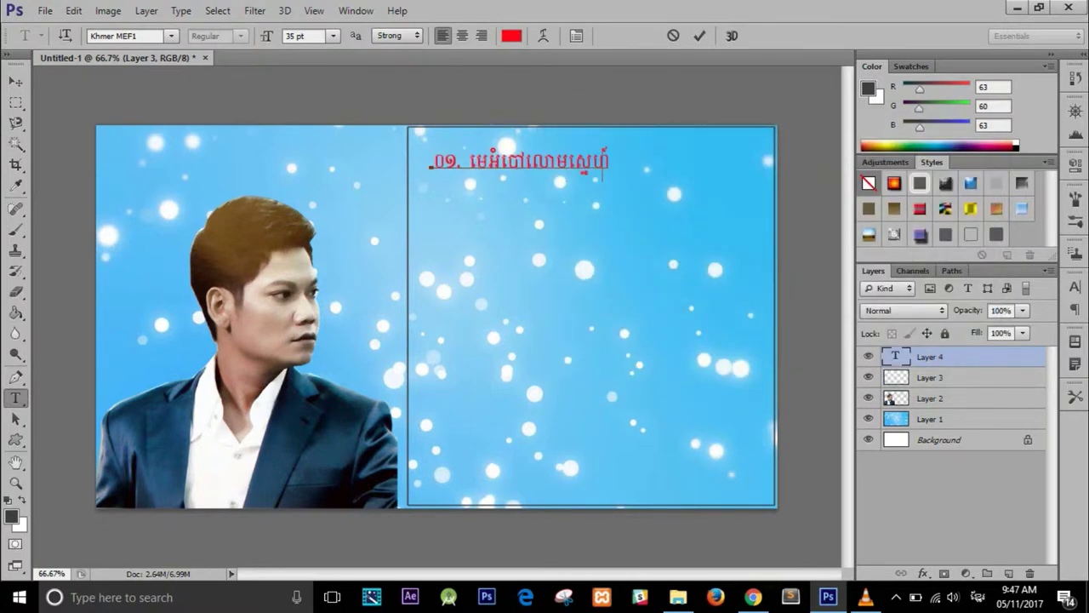
key("ctrl+a")
left_click(511, 35)
left_click(747, 188)
mouse_move(747, 188)
left_mouse_down()
mouse_move(739, 176)
mouse_move(735, 194)
mouse_move(750, 165)
mouse_move(748, 253)
mouse_move(754, 220)
left_mouse_up()
left_click(781, 222)
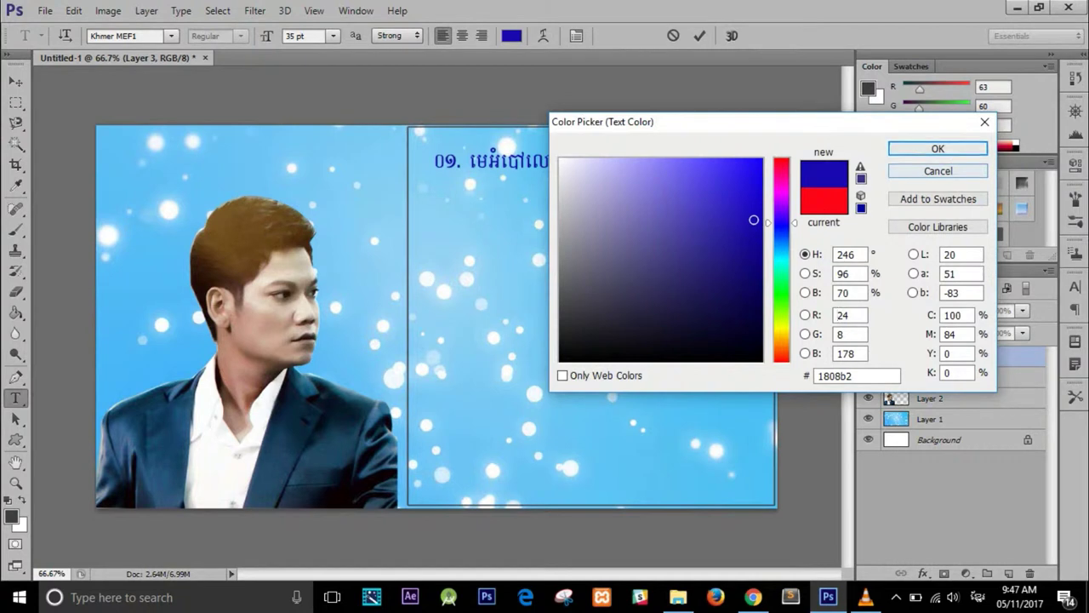
left_click(938, 148)
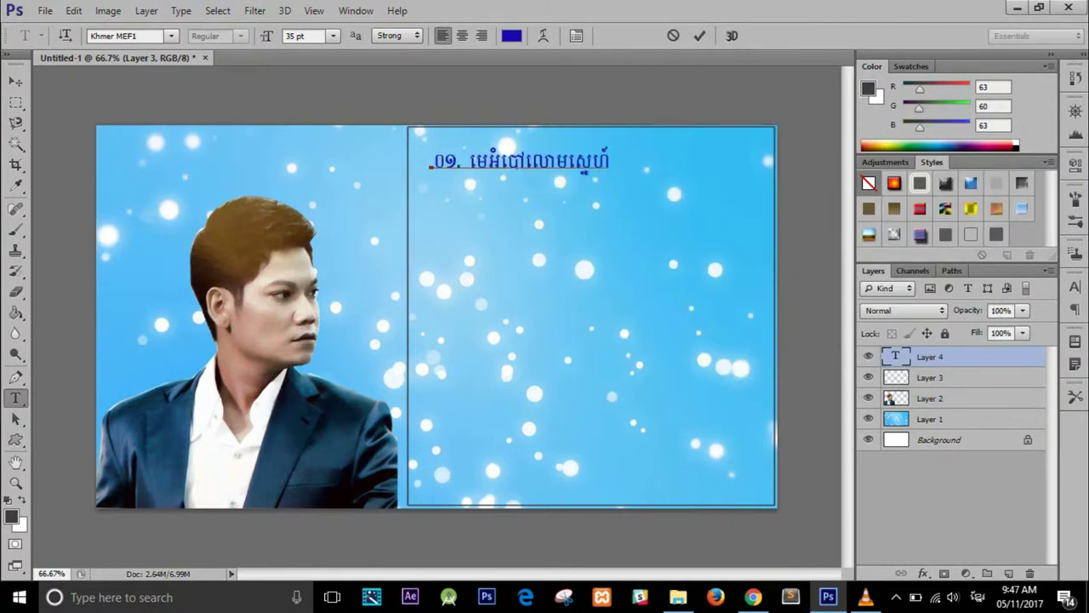
left_click(678, 596)
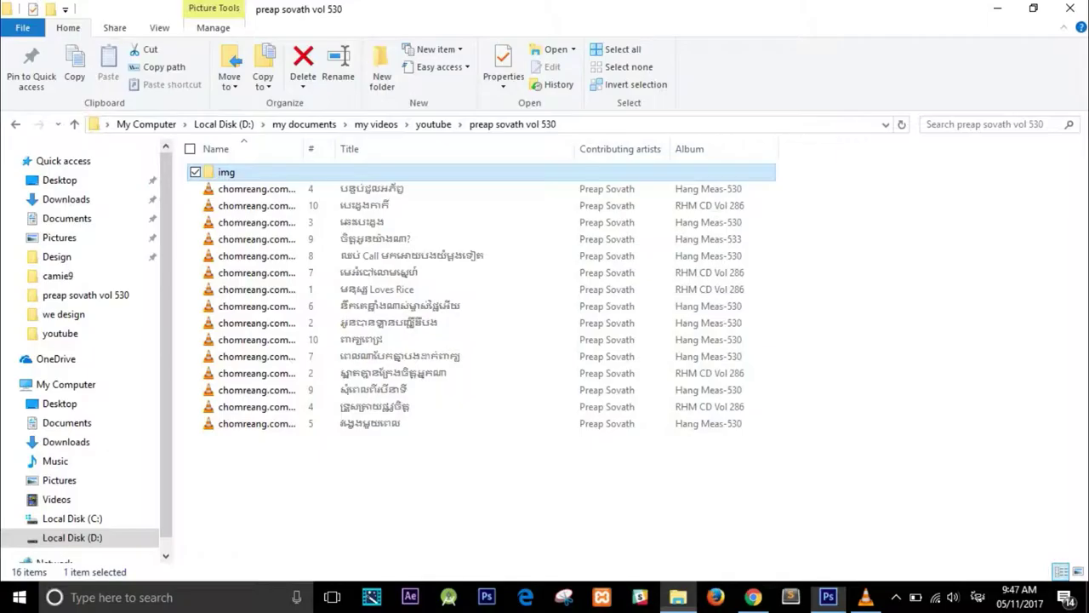
Play the Loves Rice track in VLC, skip ahead, and return to the cover.
left_click(255, 289)
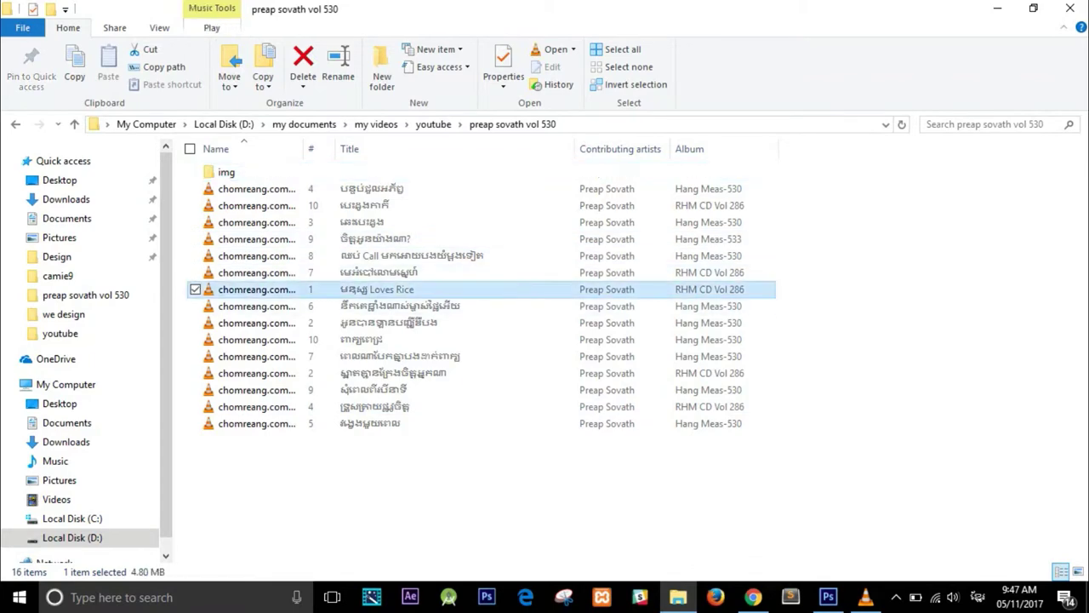
key("Return")
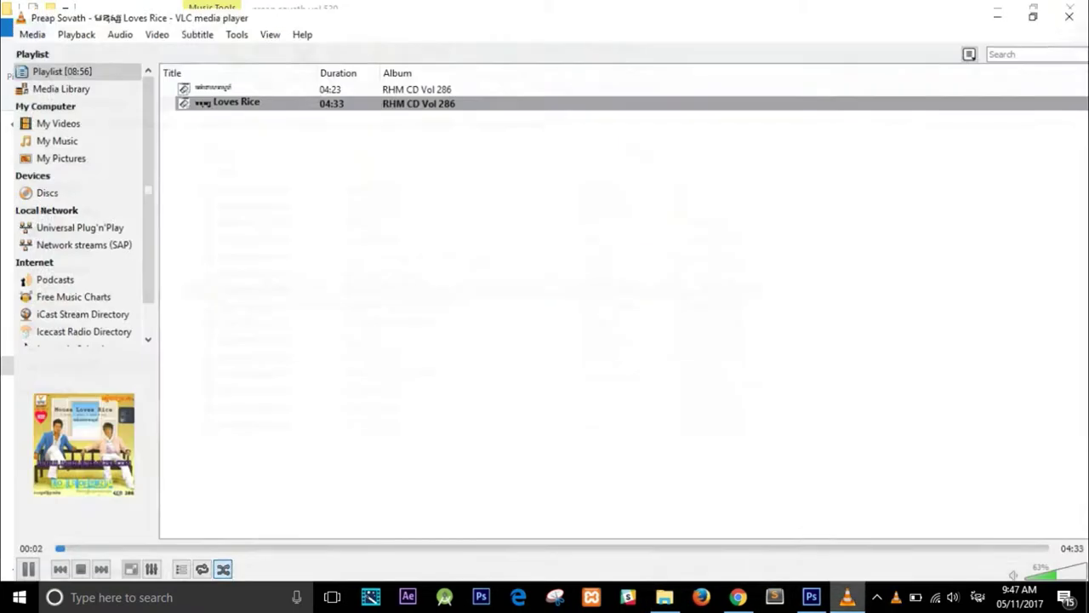
left_click(159, 545)
left_click(811, 597)
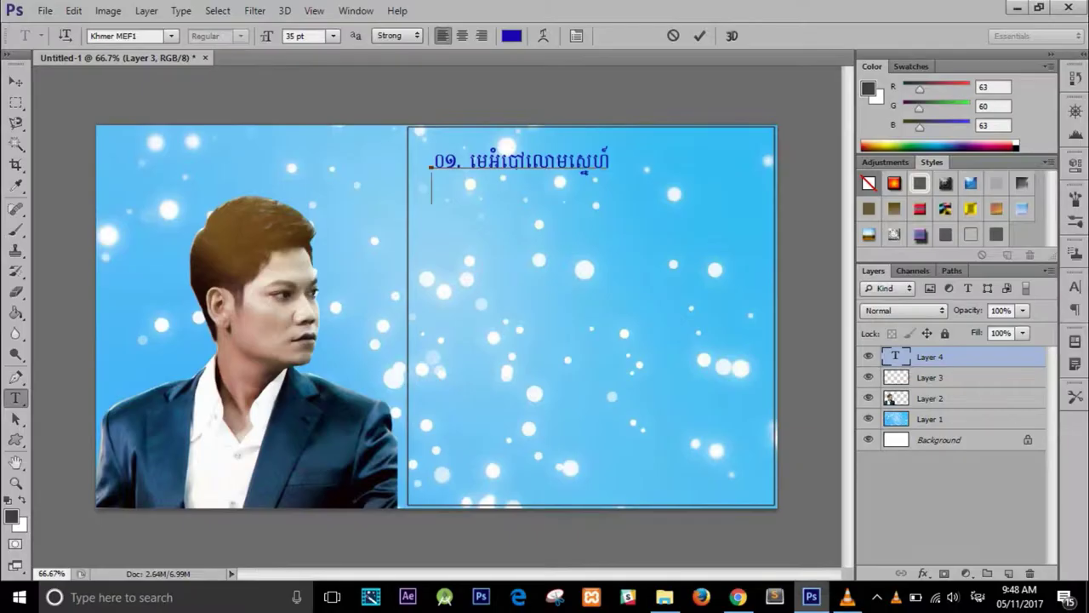
Type song line ០២ with the title 'មនុស្ស Love Rice'.
type("០២. មនុស្ស")
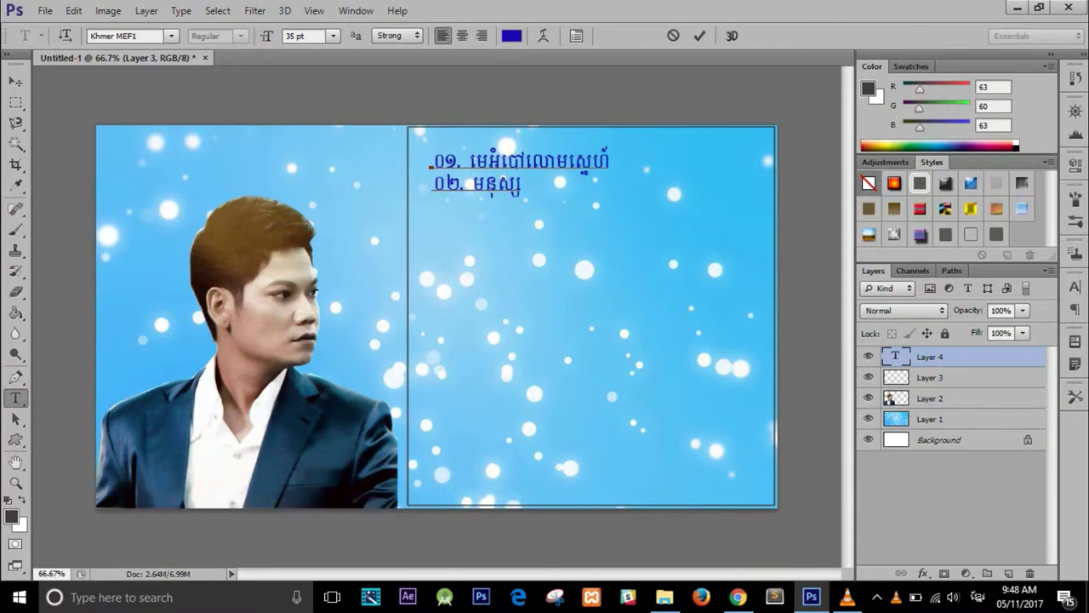
key("alt+shift")
type("Love Rice")
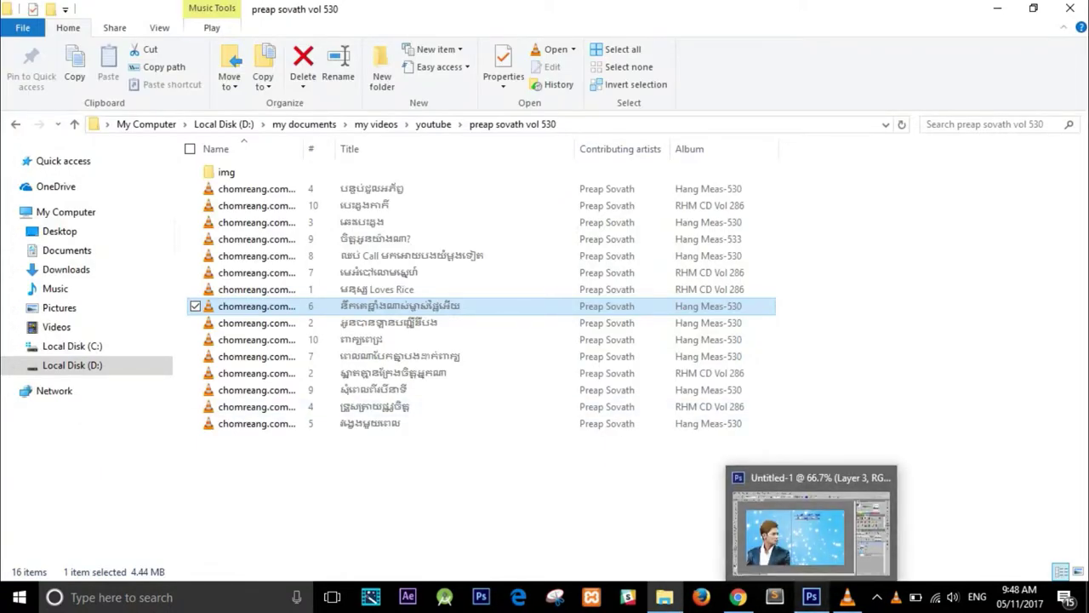
left_click(796, 533)
Add line 03 'បន្ទប់ជួលអត' and start line ០៤.
key("Return")
type("03")
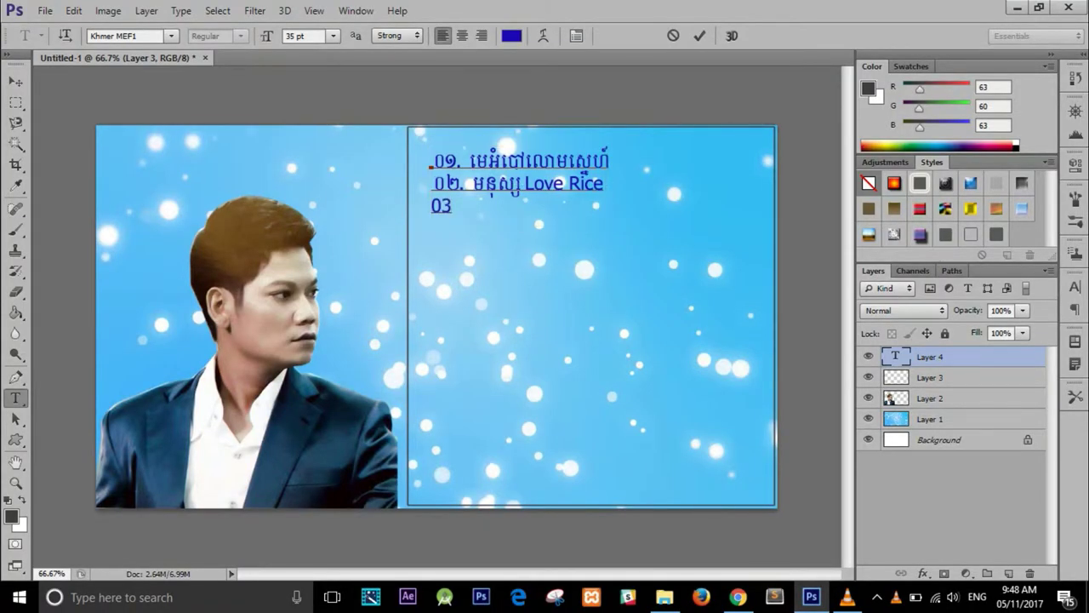
type(". បន្ទប")
key("BackSpace")
key("BackSpace")
type("្ទប់")
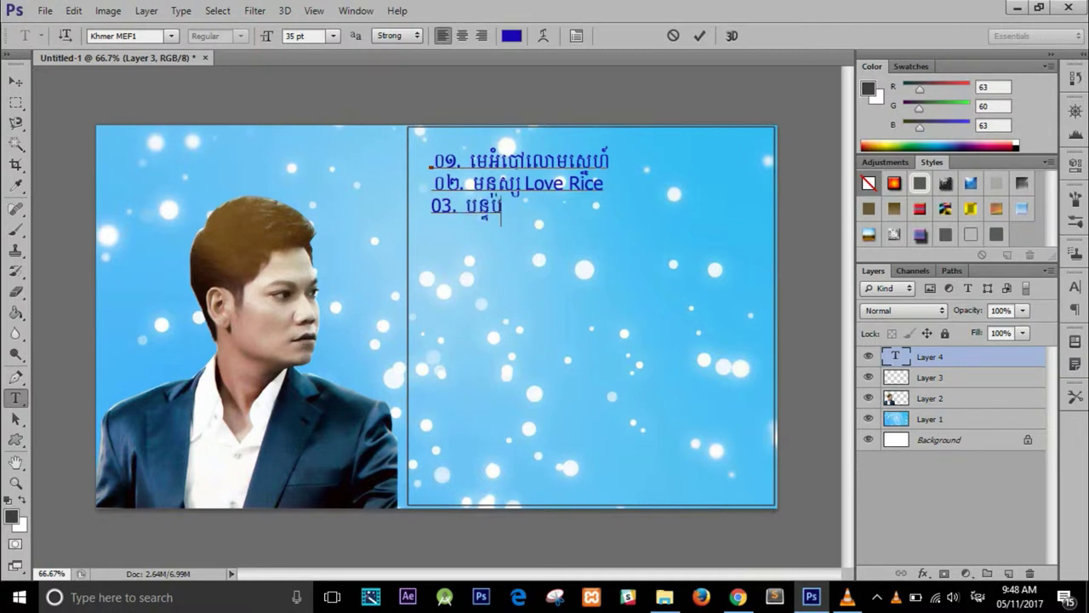
type("ជួលអត")
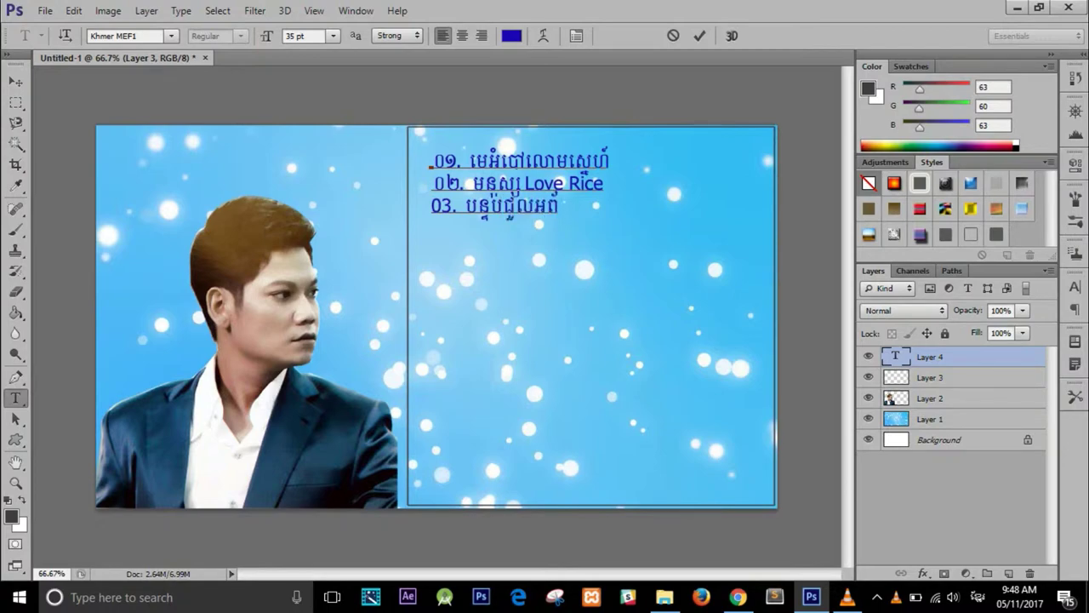
key("alt+Tab")
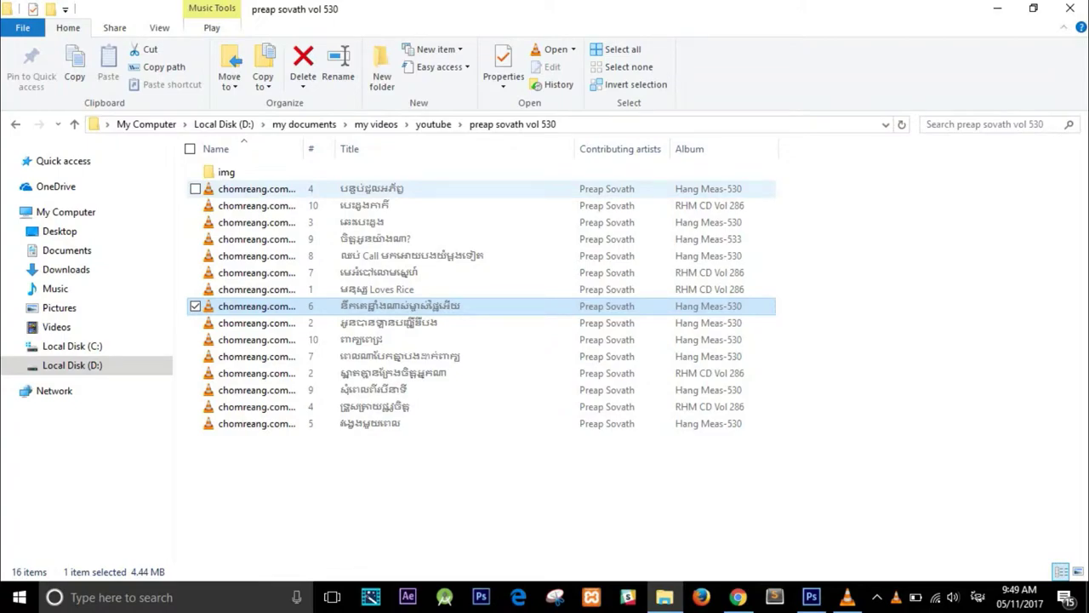
key("alt+Tab")
type("០៤")
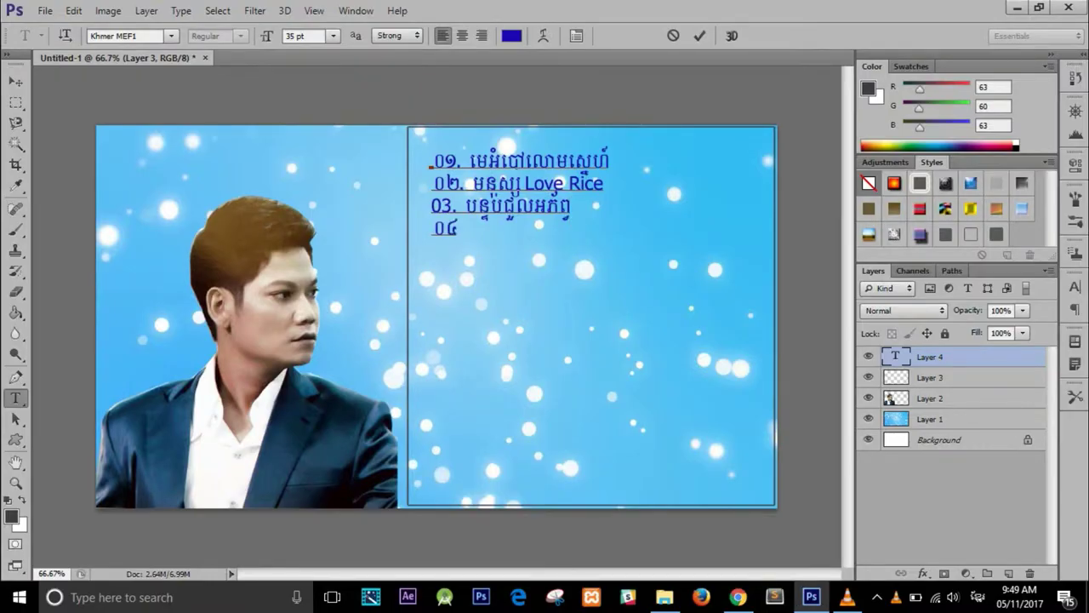
type(".")
Replace 03 with Khmer numerals ០៣ and remove stray spaces in the list.
left_click(432, 206)
key("BackSpace")
key("Right")
key("Right")
key("Right")
key("Left")
key("BackSpace")
key("BackSpace")
type("០៣")
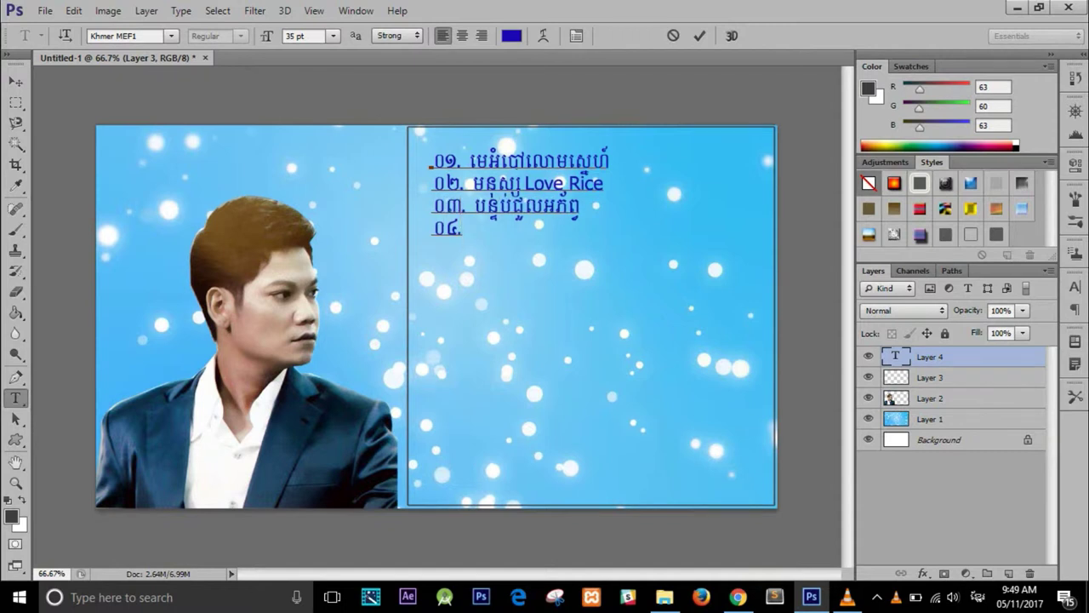
key("Delete")
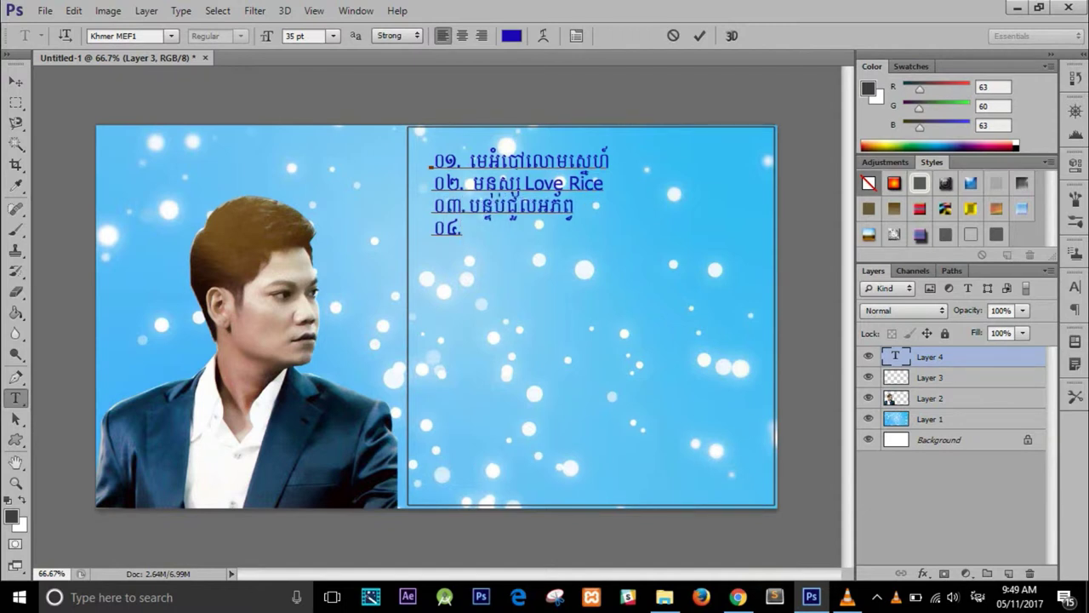
type("ម")
key("BackSpace")
key("Down")
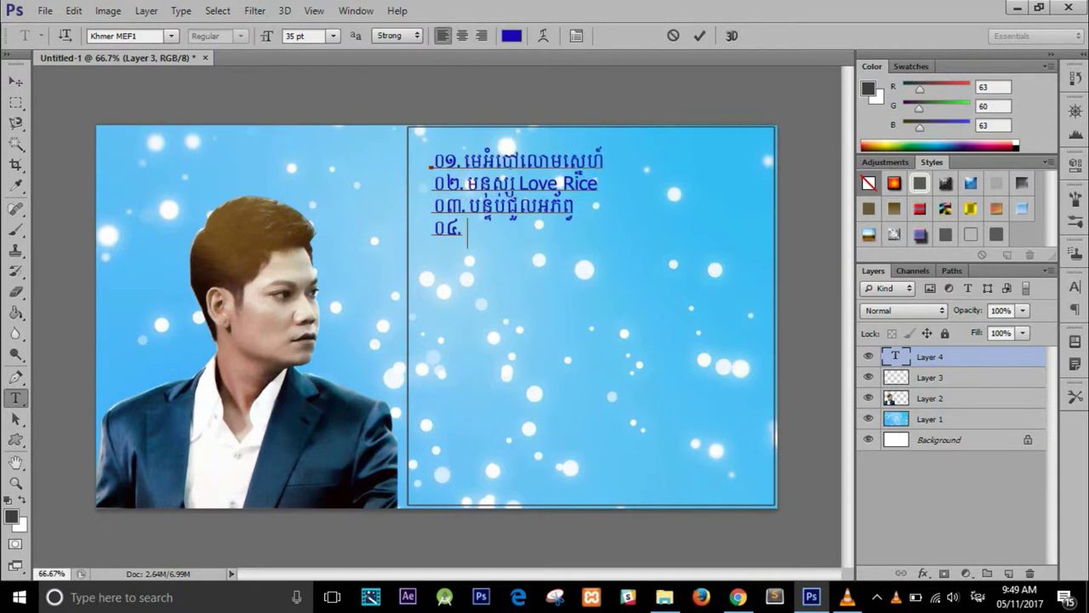
key("alt+Tab")
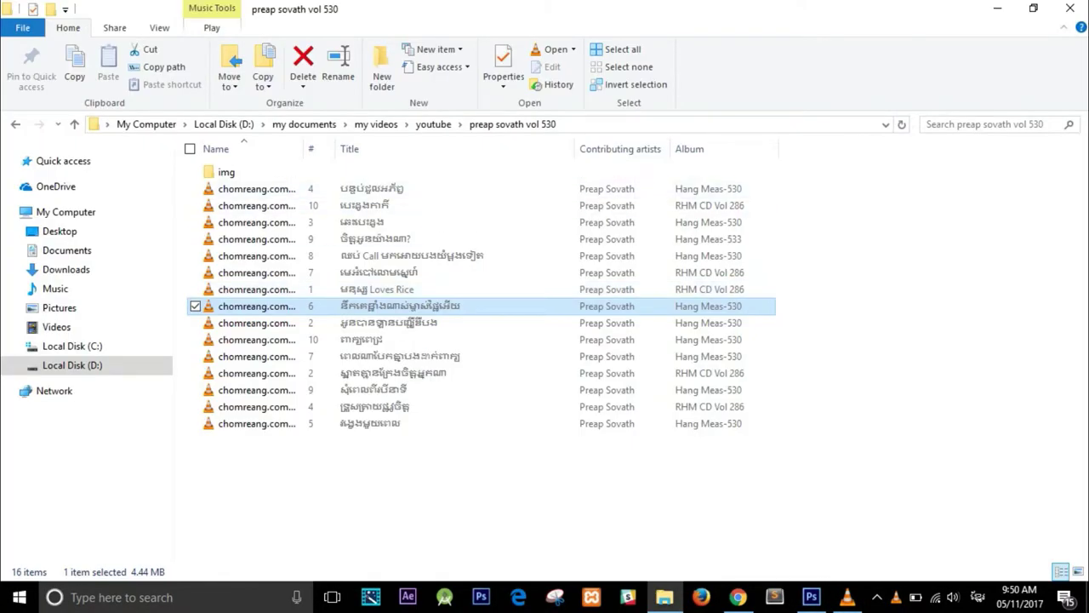
left_click(811, 596)
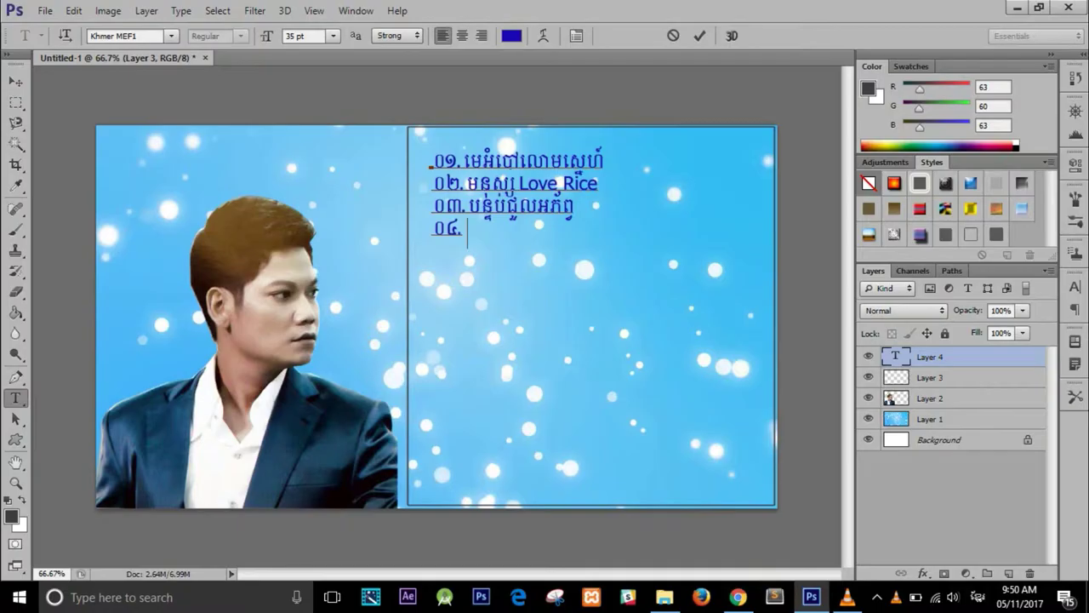
Type line 04's title and line ០៥ 'បេះដូងកាកី', then start line ០៦.
type("នឹកគេខ្លាំងណាស់មួ្ចាស់ស្នេហ")
type("៍អើយ")
type("០៥")
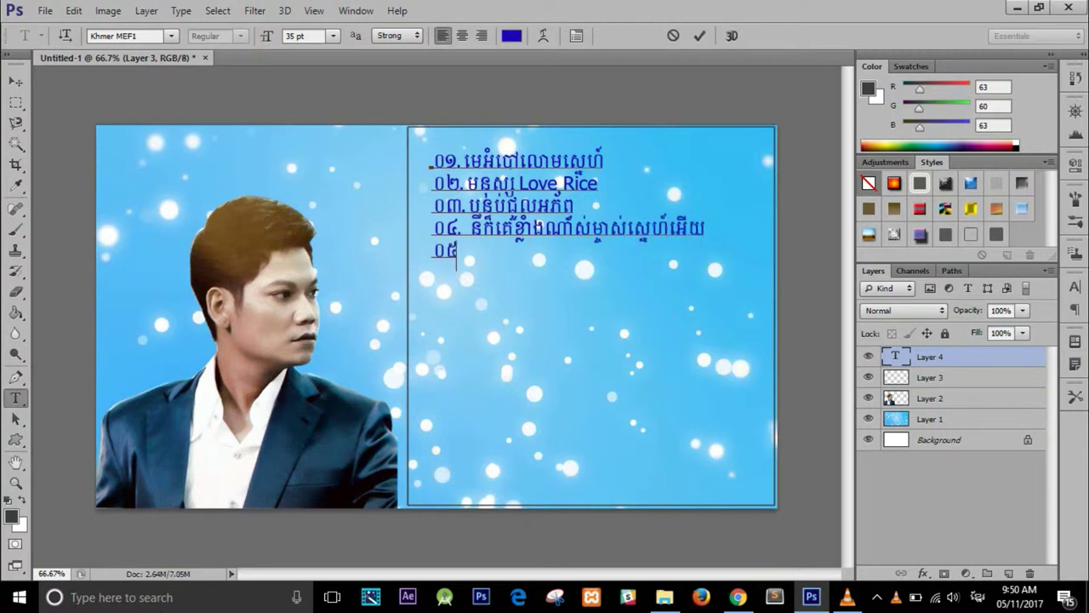
key("alt+Tab")
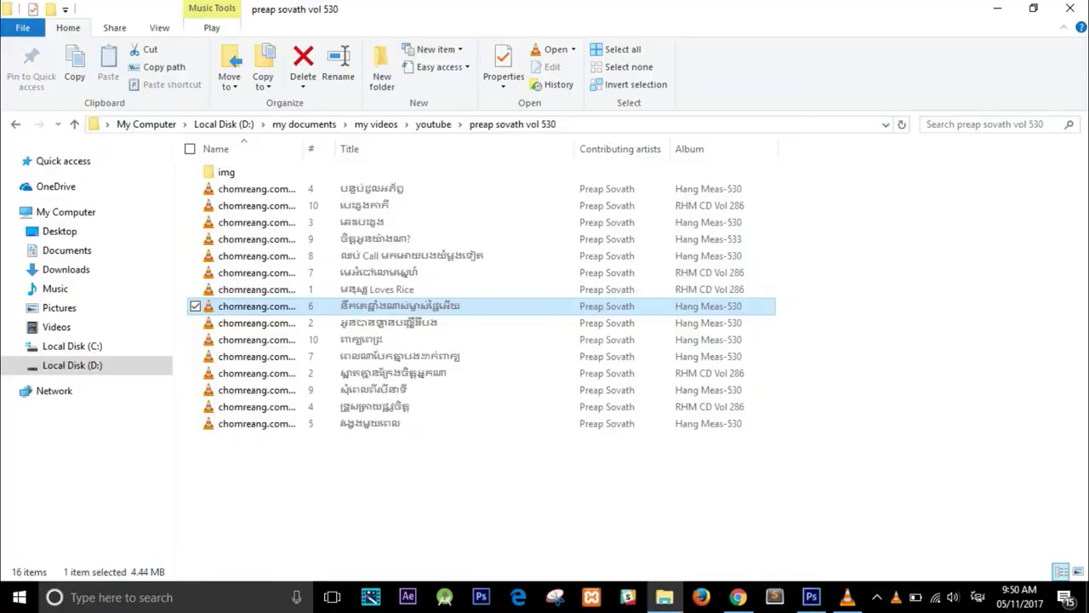
key("alt+Tab")
type(". បេះដូងកាកី")
key("Return")
type("០៦.")
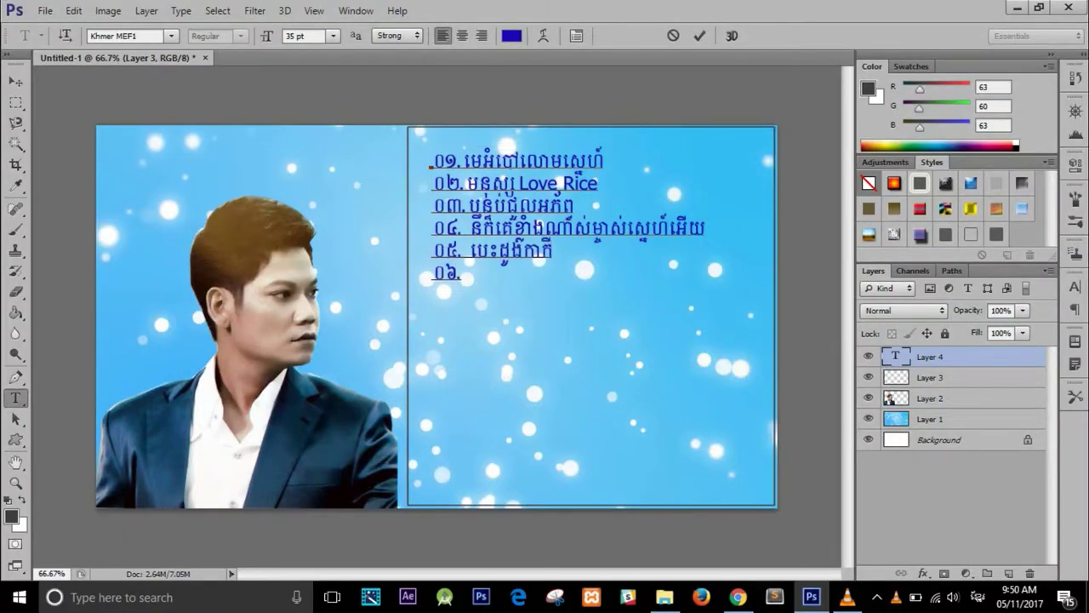
Pick the next song in the folder and skip ahead to about 00:43 in the player.
key("alt+Tab")
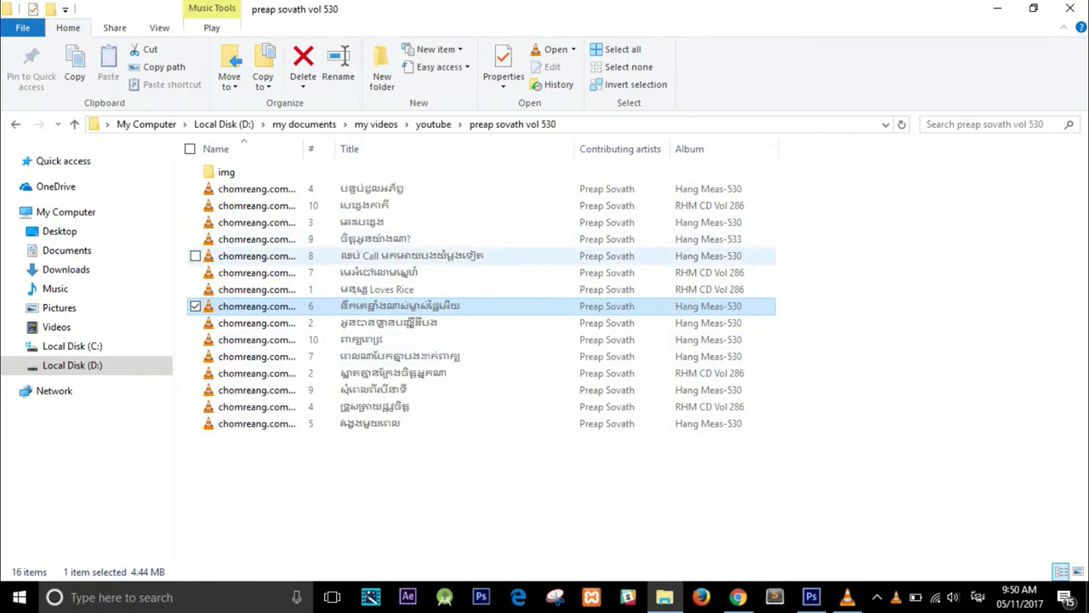
left_click(273, 238)
left_click(272, 339)
key("Up")
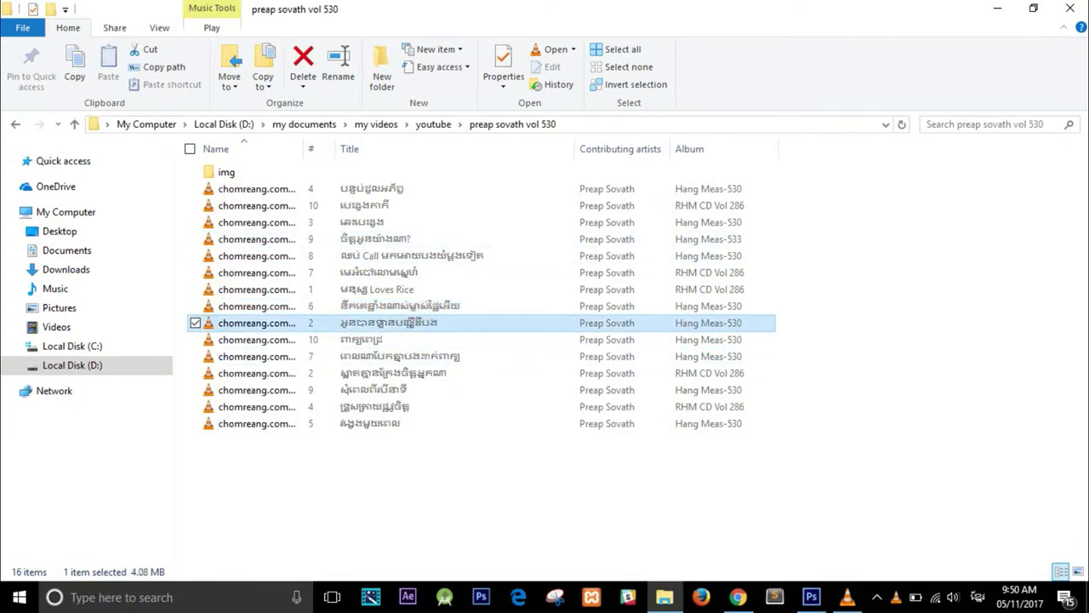
key("alt+Tab")
key("alt+Tab")
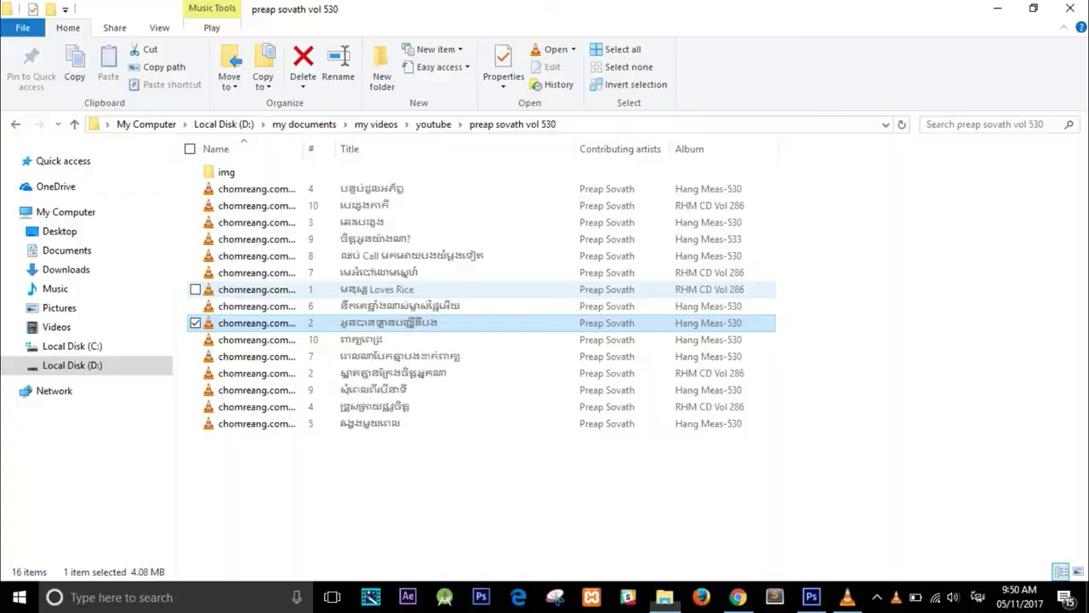
key("alt+Tab")
key("alt+Tab")
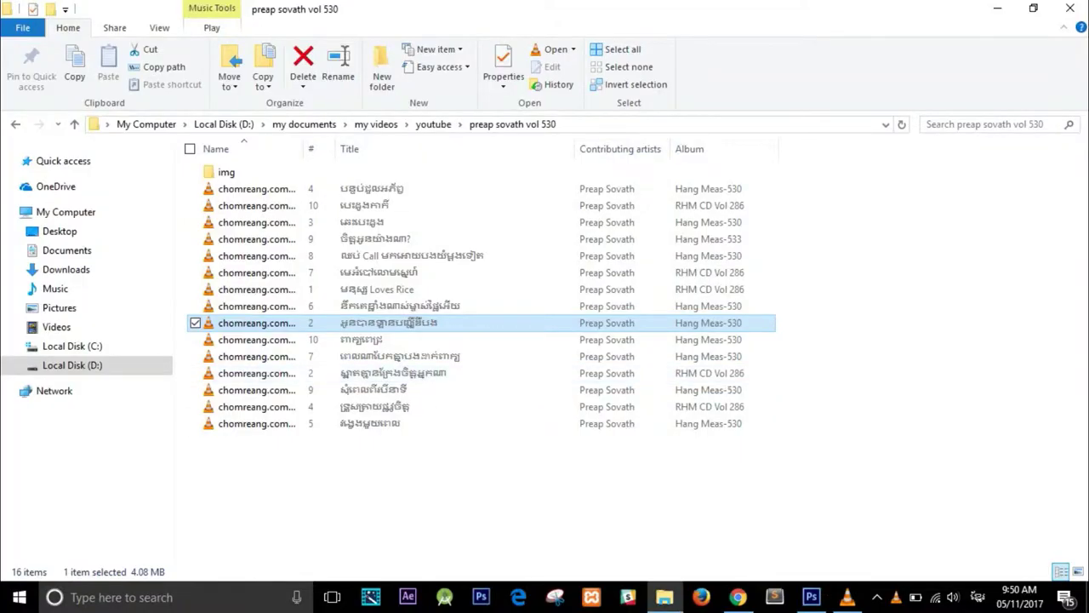
key("alt+Tab")
left_click_drag(70, 546, 207, 546)
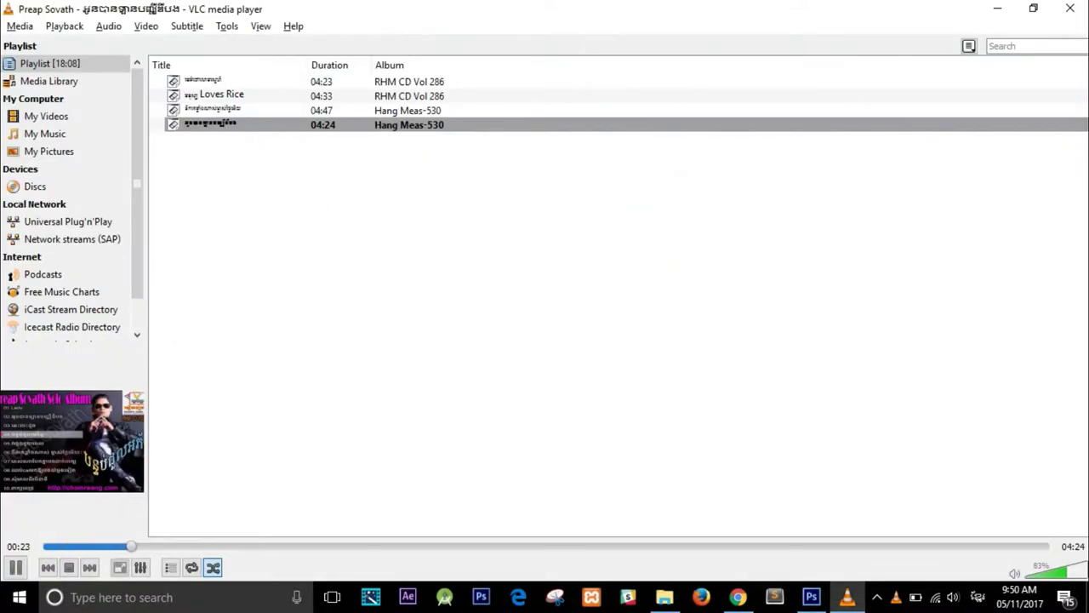
key("alt+Tab")
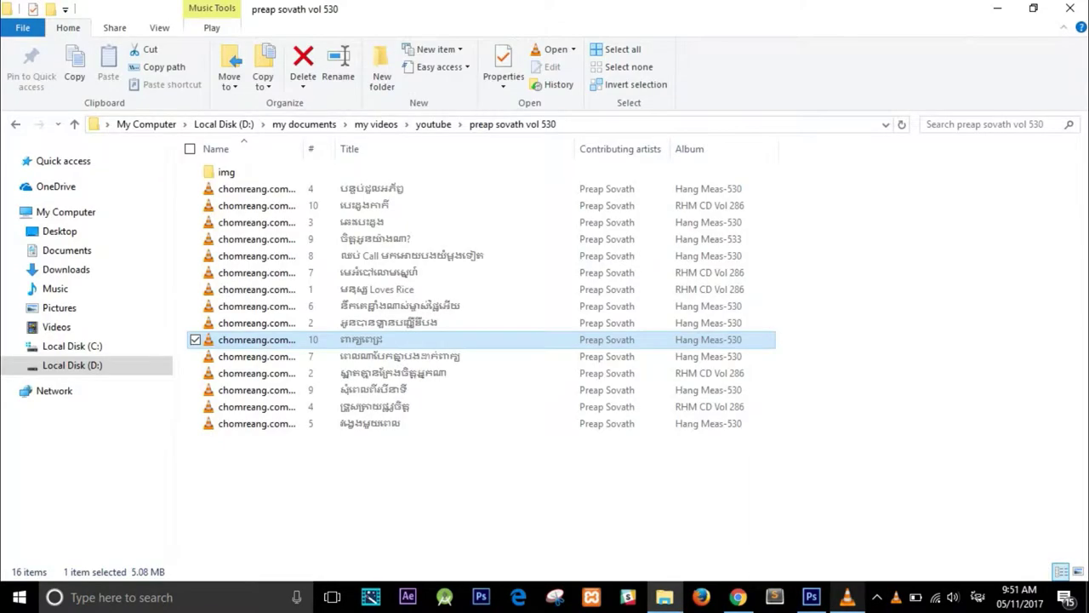
left_click(811, 597)
Finish line 06 and add lines ០៧ 'ឈេះបេះដូច' and ០៨ 'អូនបានផ្ដានបញ'.
type("៣")
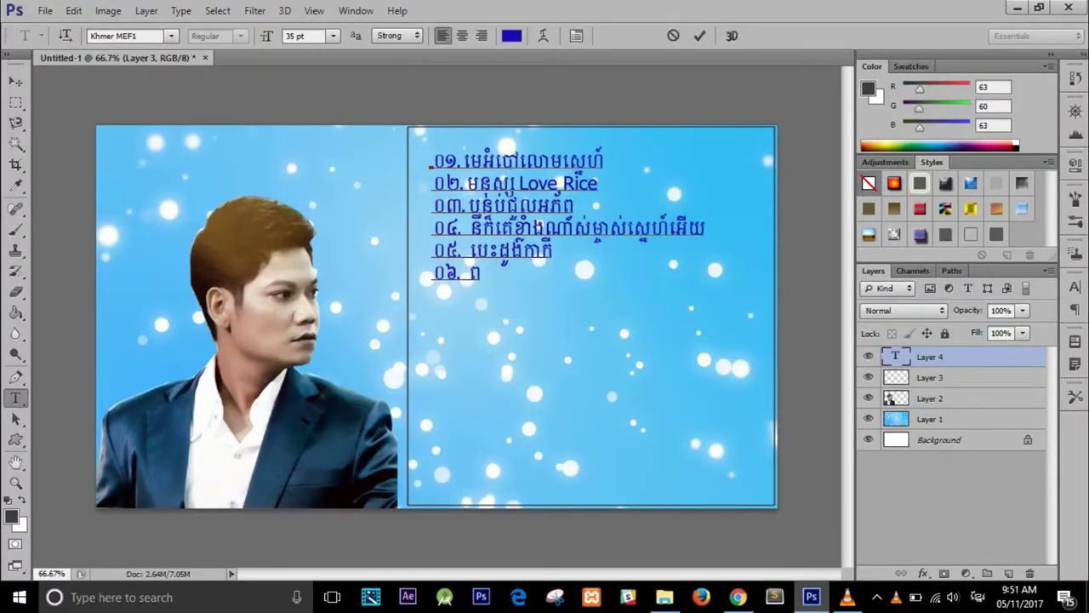
type("ក្យពេចក")
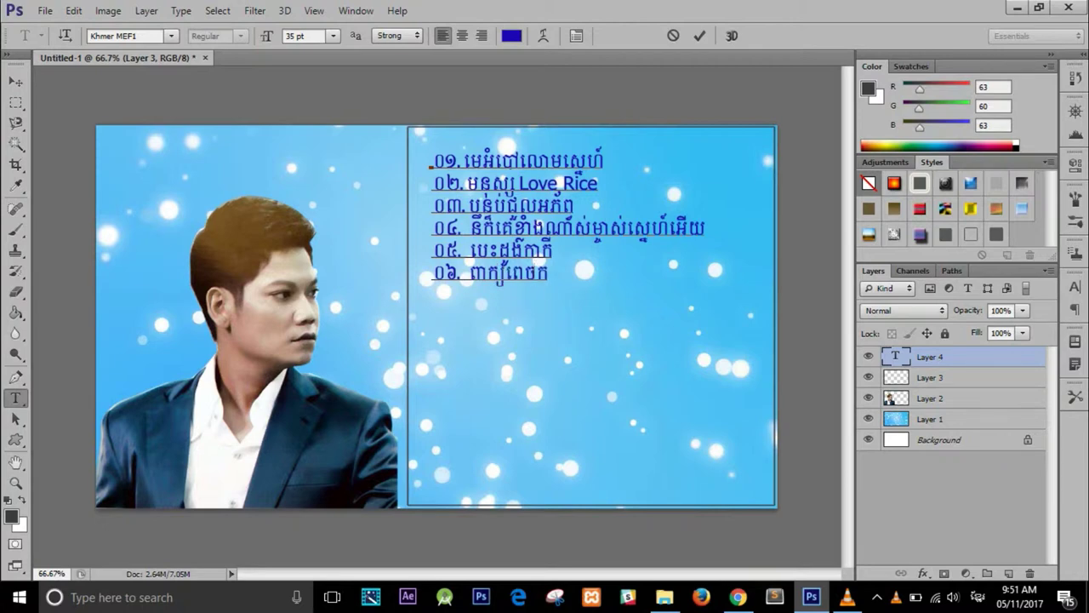
type("ជ្យ")
key("Return")
type("០៧.")
key("alt+Tab")
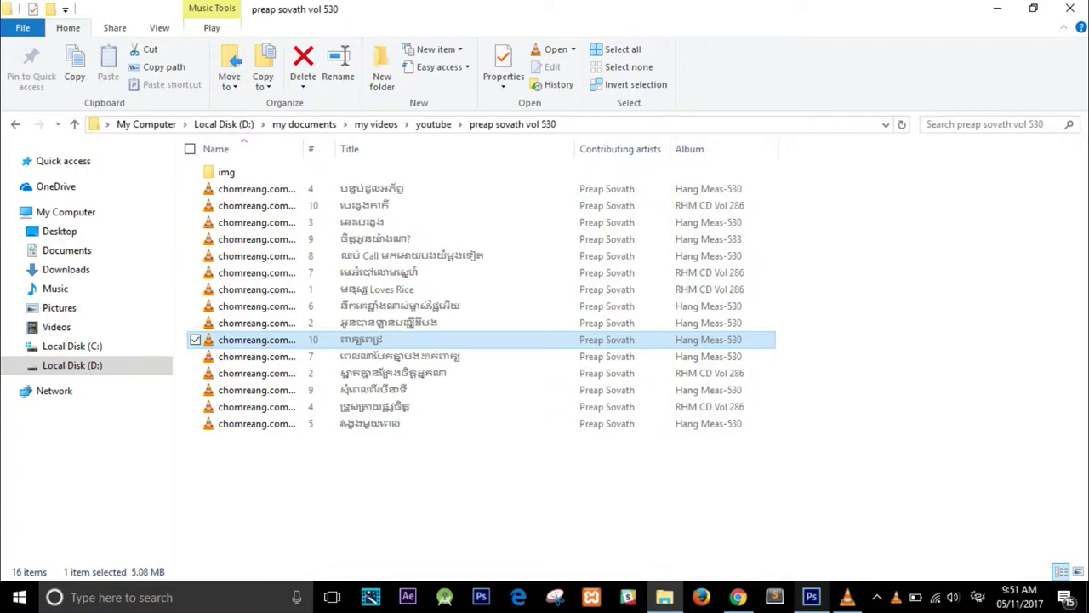
key("alt+Tab")
type("ឈេះបេះដូច")
key("Return")
type("០៨.")
key("alt+Tab")
key("alt+Tab")
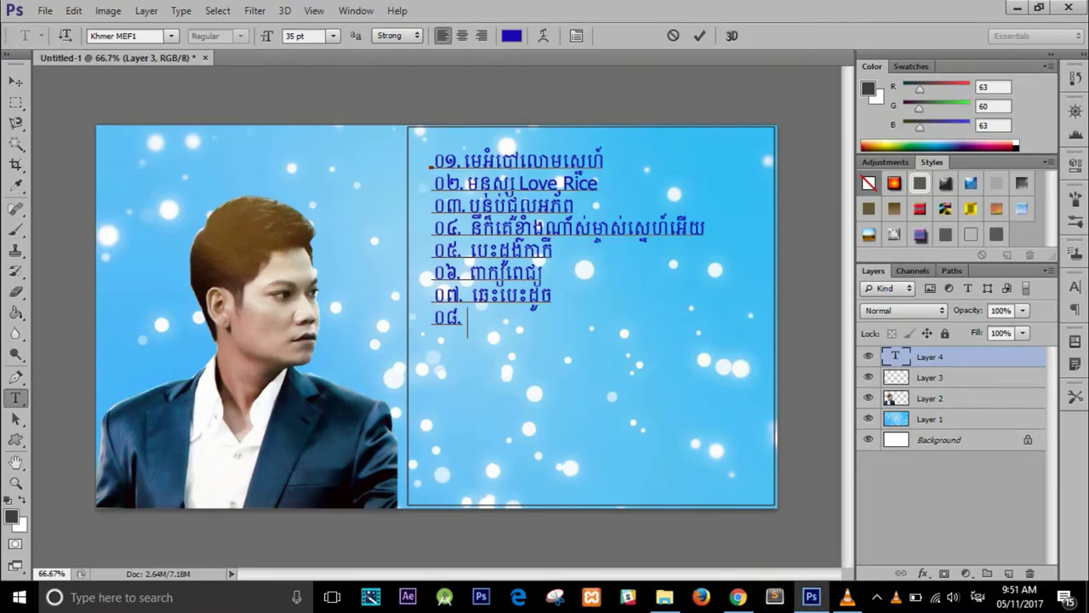
type("អូនបាន")
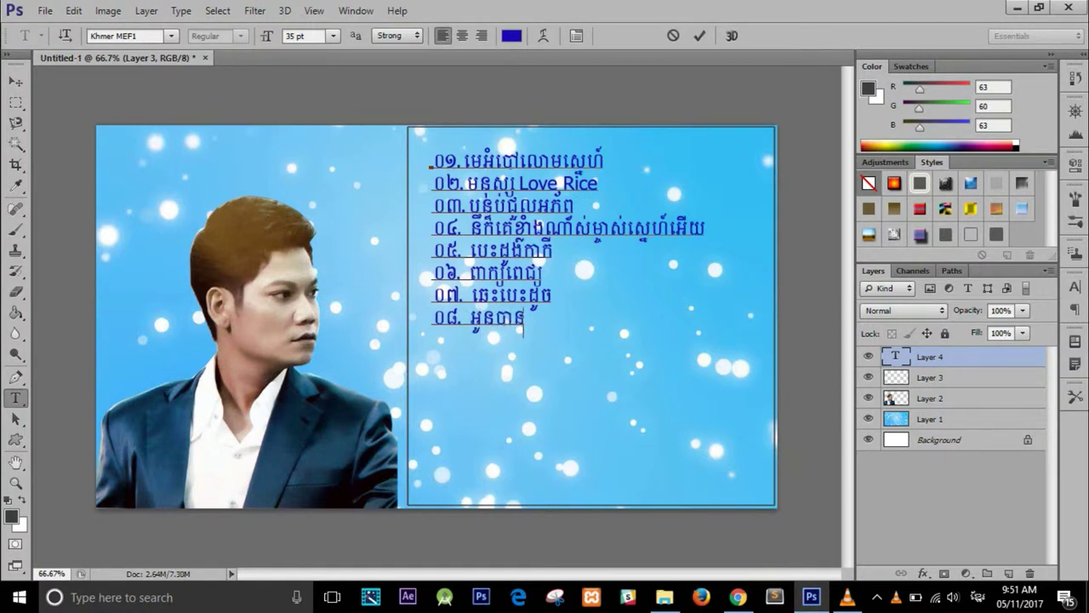
type("ផ្ដានប")
type("ញ្ញ")
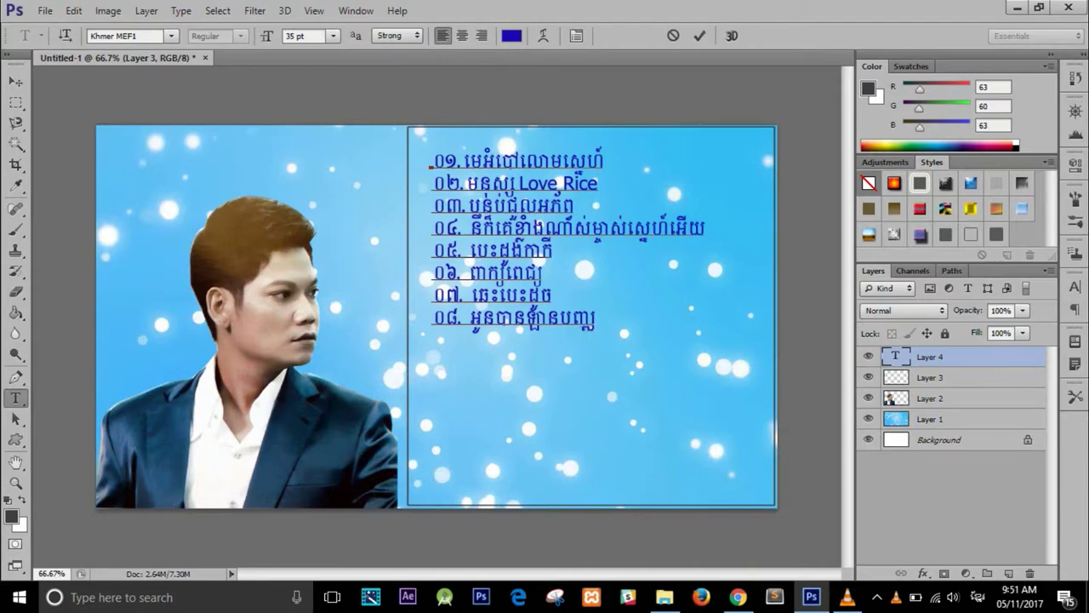
key("alt+Tab")
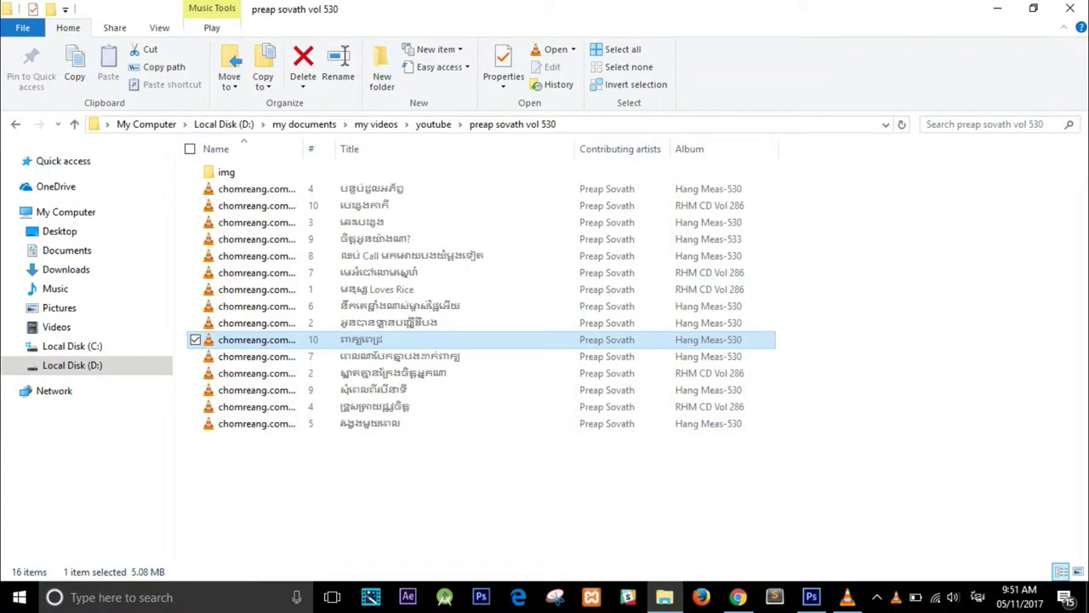
Correct the Khmer title on line 08 and start line 09 of the song list.
key("alt+Tab")
type("ញា")
key("BackSpace")
key("BackSpace")
type("ញើរ")
key("alt+Tab")
key("alt+Tab")
key("BackSpace")
type("ឌី")
type("បង")
key("Return")
type("០៩.")
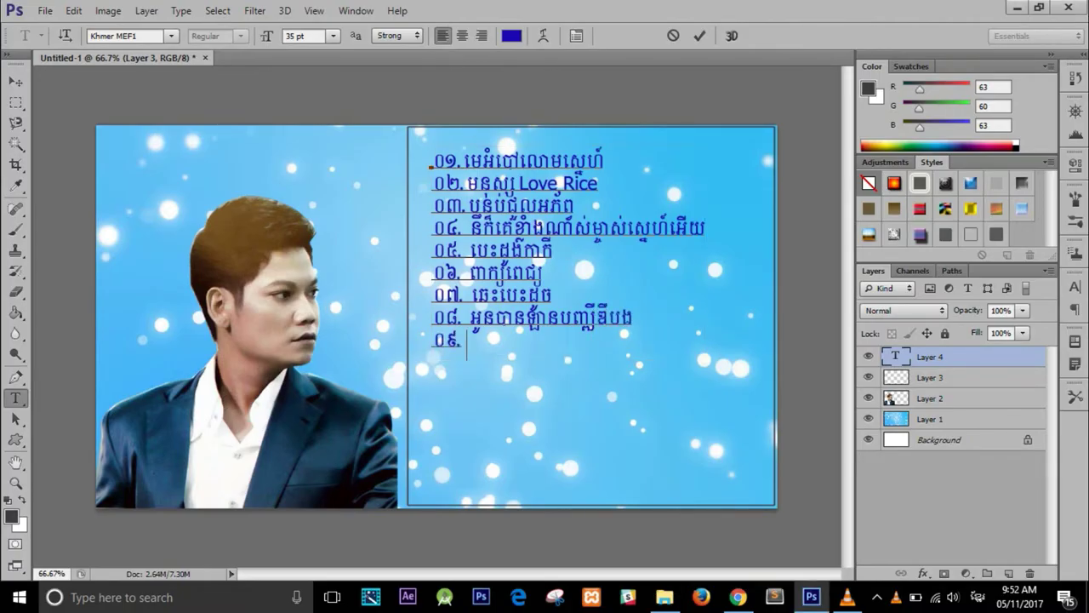
Add the Khmer titles for songs 09, 10 and 11, checking them against the song folder.
key("alt+Tab")
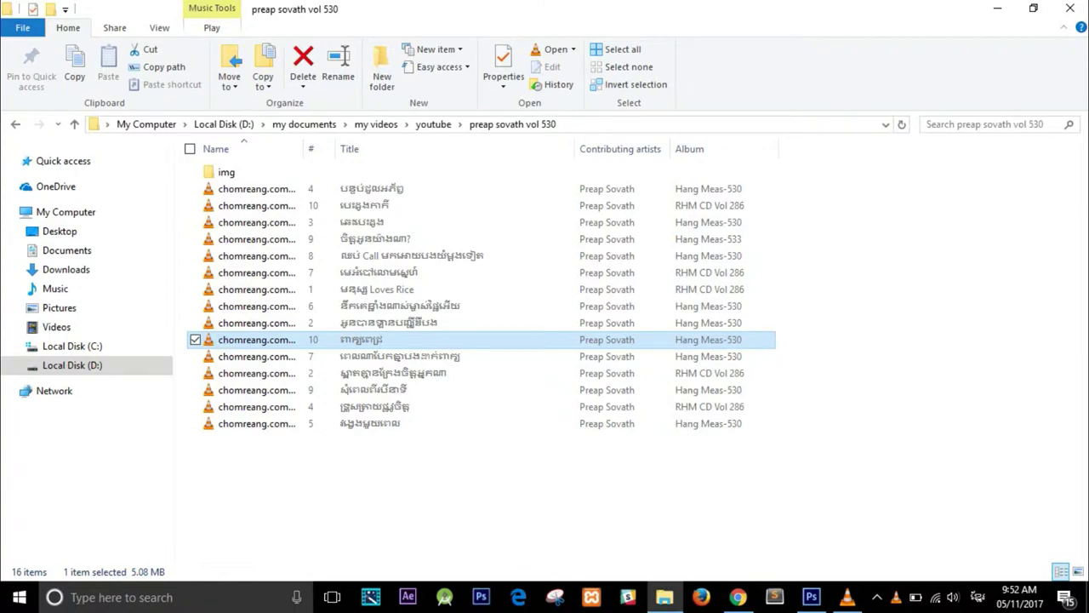
key("alt+Tab")
type(". ស្អាតគ្មានក្រេងចិត្តអ្នកណា")
key("alt+Tab")
key("alt+Tab")
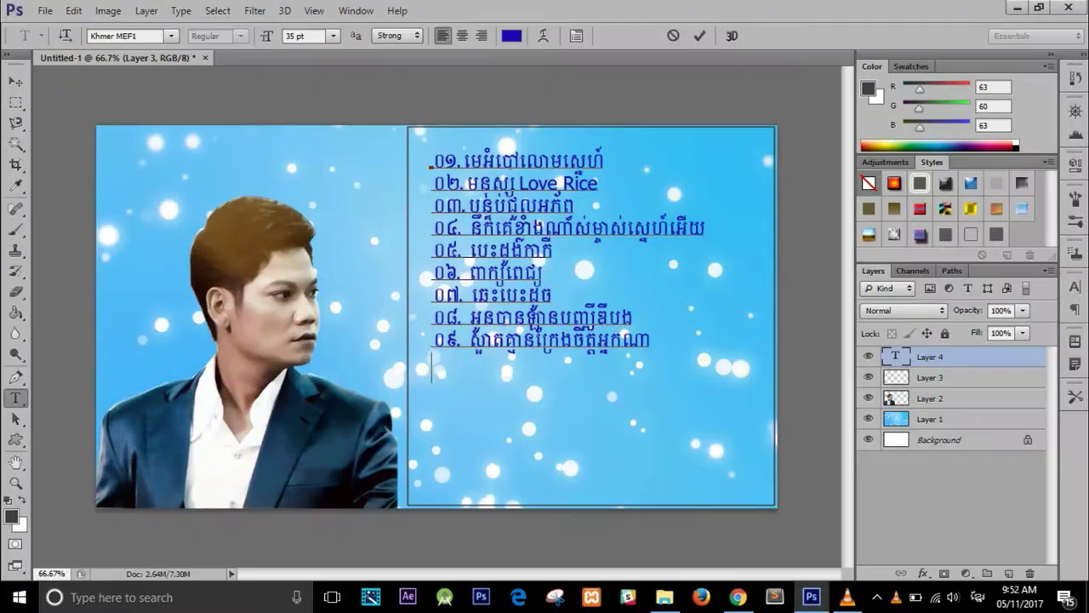
type("១០")
type(". ស៊ុពេលវ")
type("េីរបីនាទី")
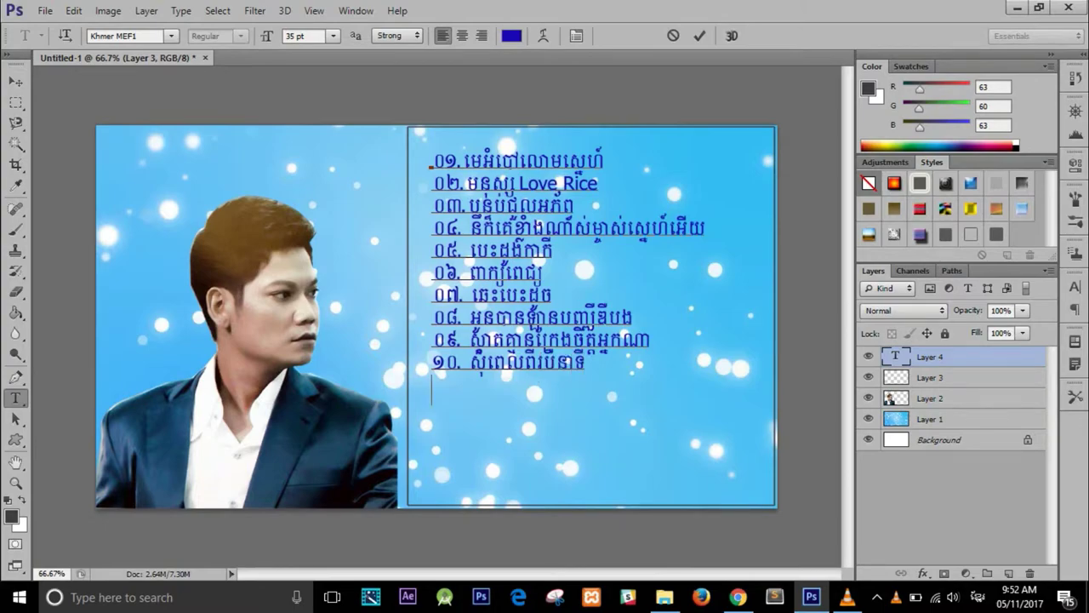
key("alt+Tab")
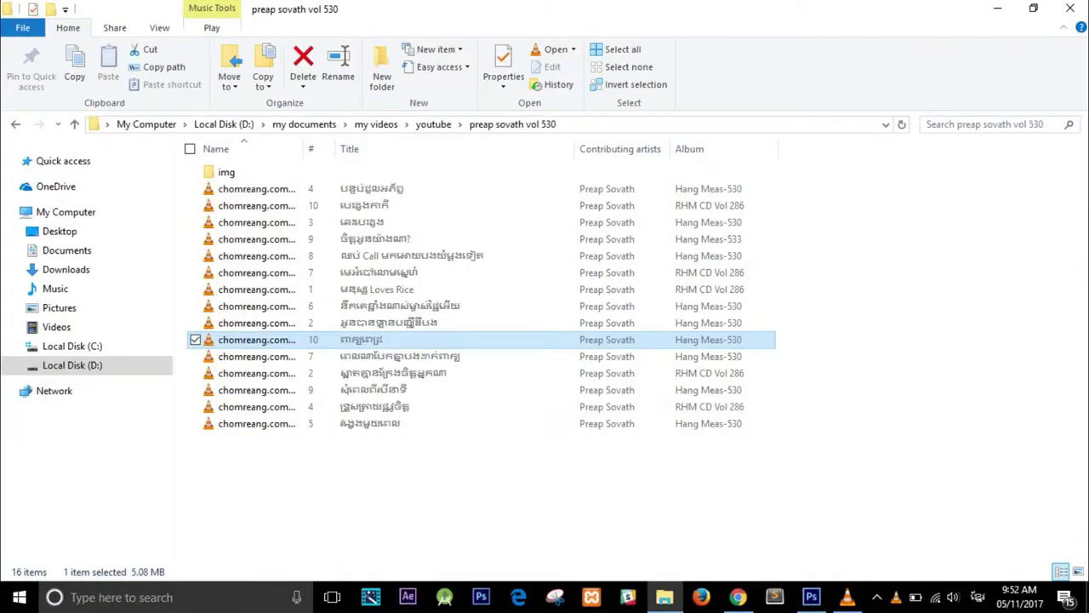
key("alt+Tab")
type("១១. ត្រូសត្រាយជ")
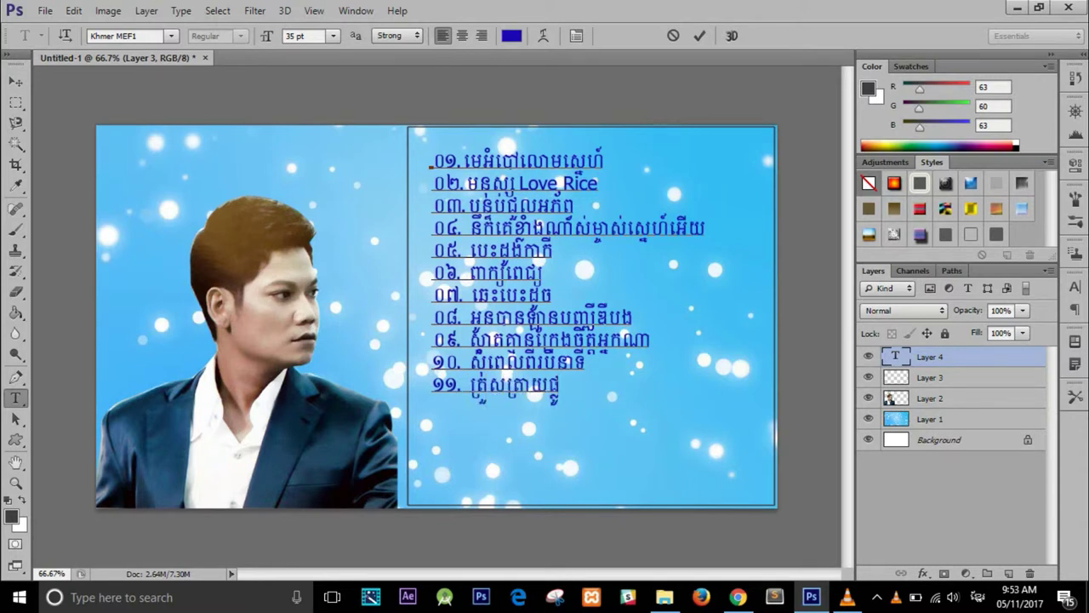
type("ូវចិ")
Add the Khmer titles for songs 12 and 13 on new lines.
key("Return")
type("១២.")
key("alt+Tab")
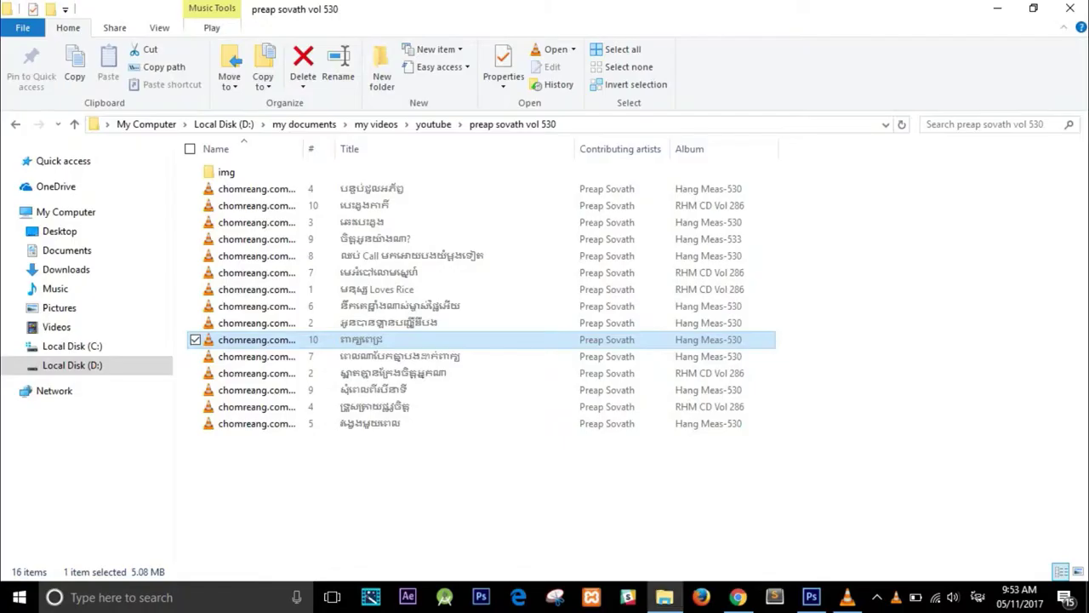
key("alt+Tab")
type("វង្វេងមួយពេល")
key("Return")
type("១៣.")
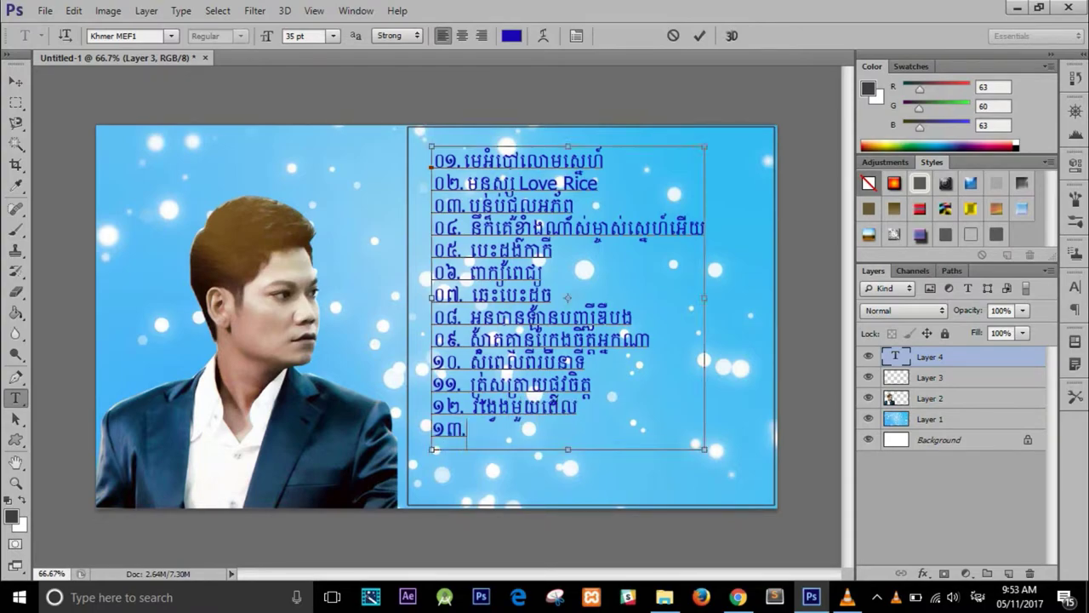
key("alt+Tab")
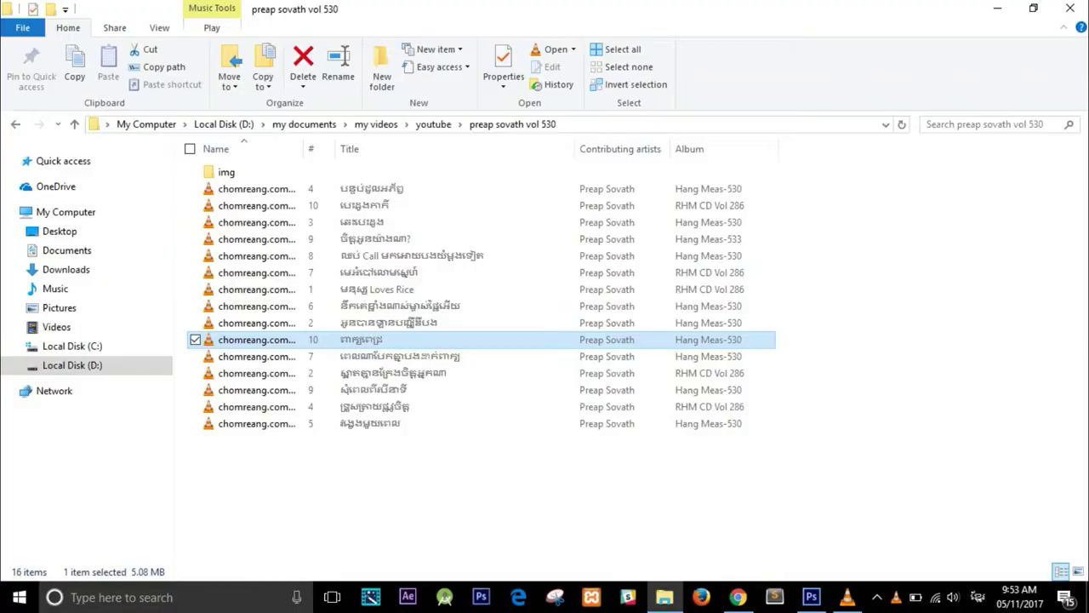
key("alt+Tab")
type("ឈប់ ")
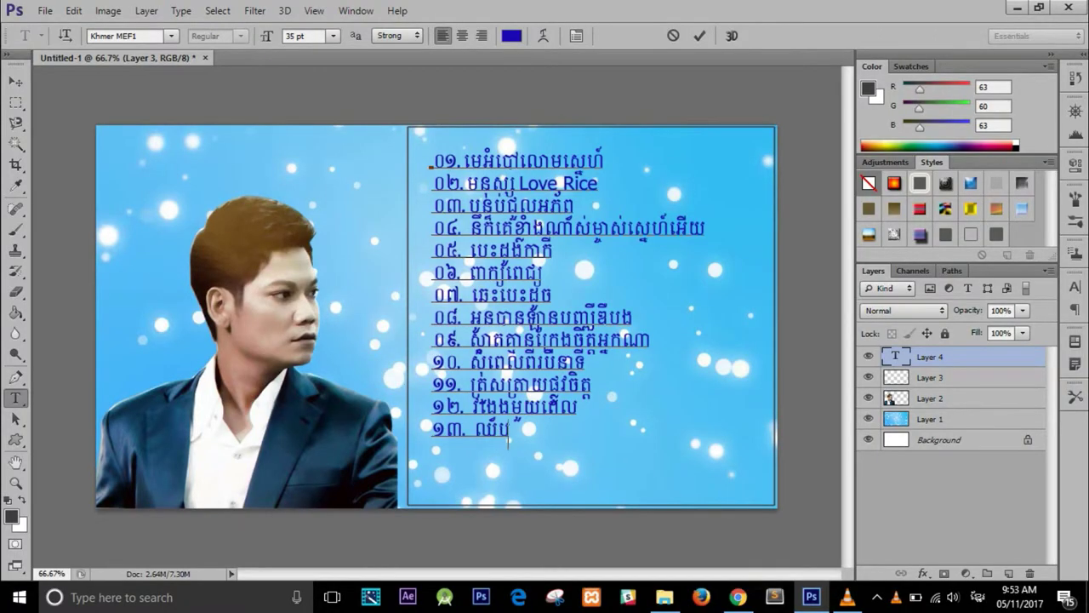
type("call")
type(" មកអោយបង")
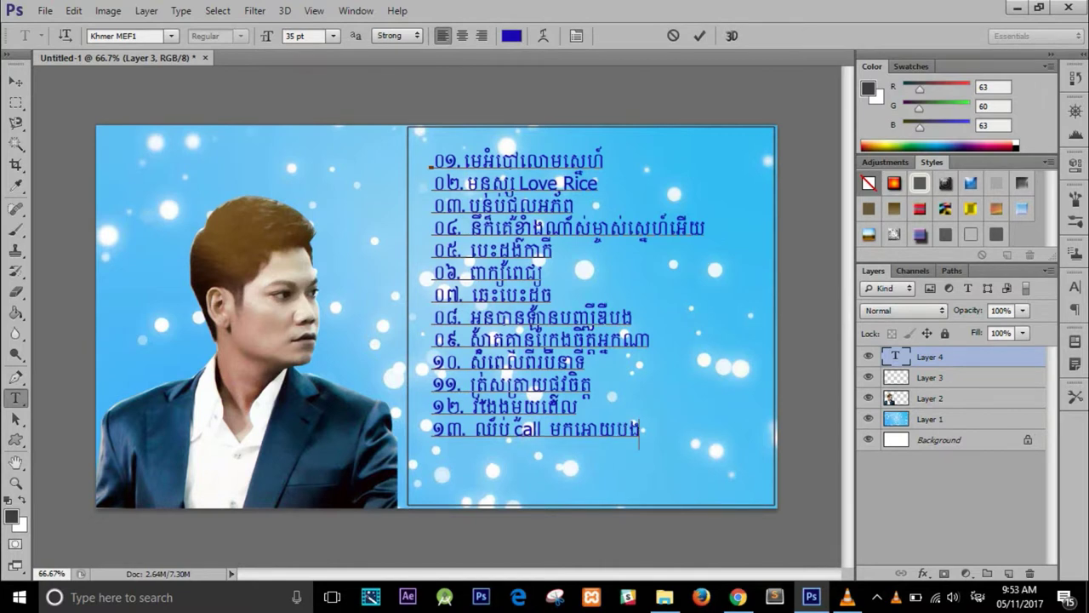
type("យំ")
type("ម្តងទៀ")
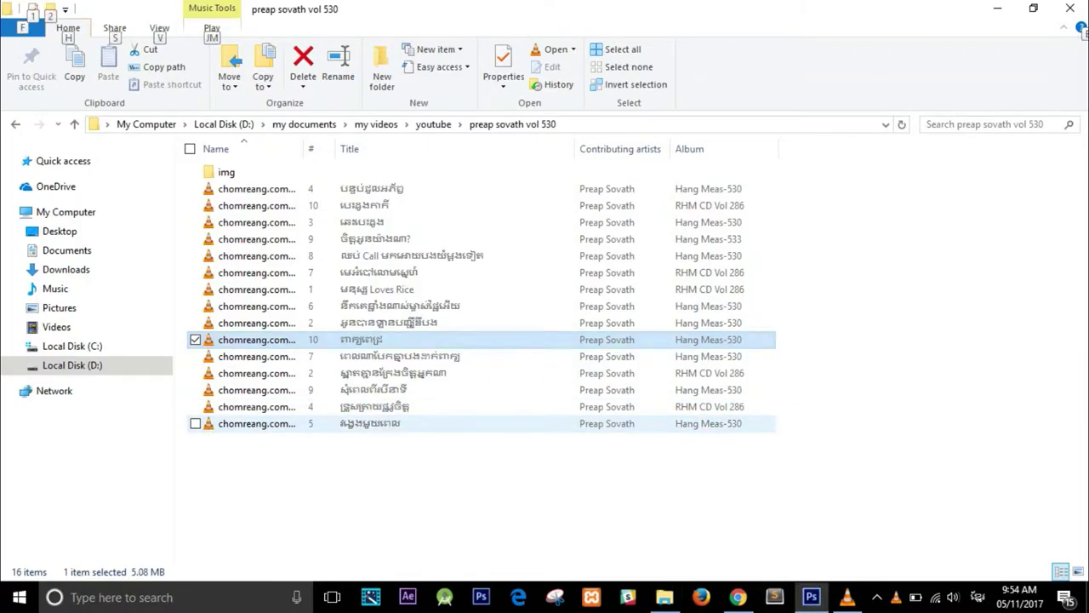
Add the Khmer titles for songs 14 and 15 to complete the list.
key("alt+Tab")
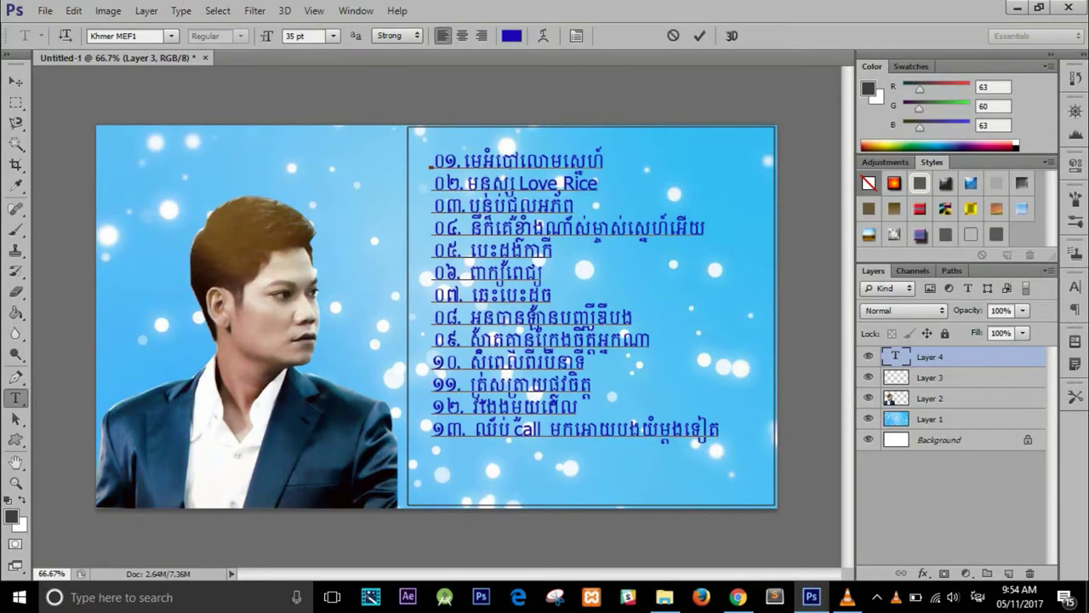
key("alt+Tab")
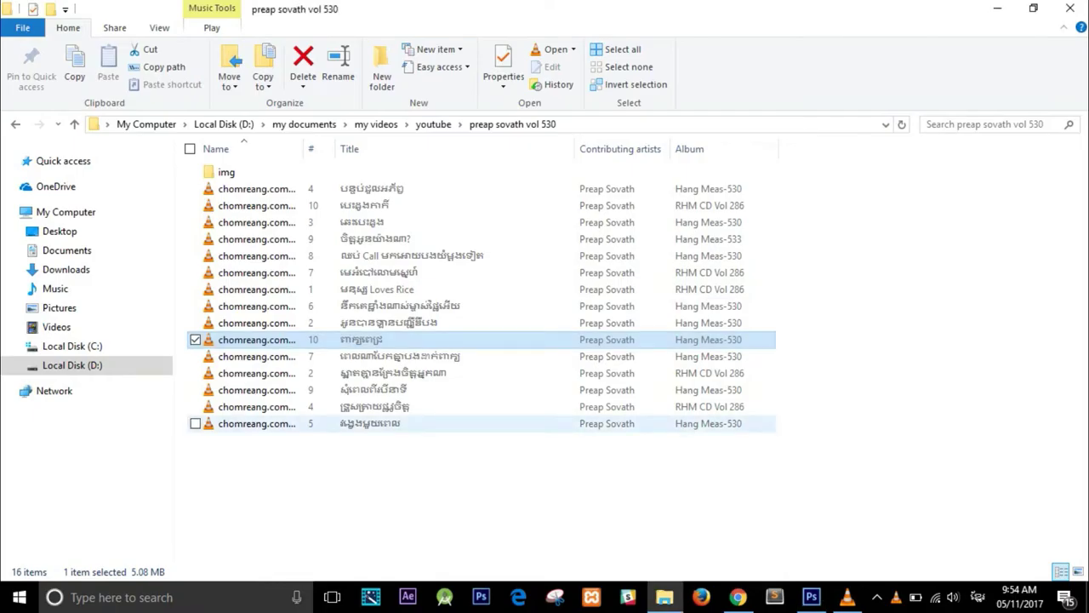
key("alt+Tab")
key("alt+Tab")
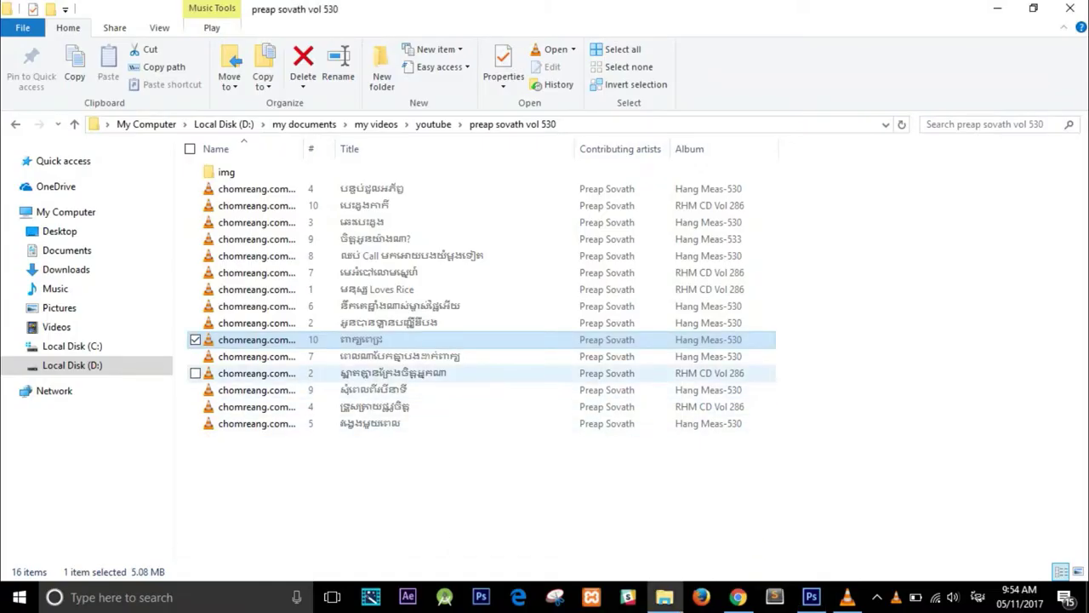
left_click(811, 596)
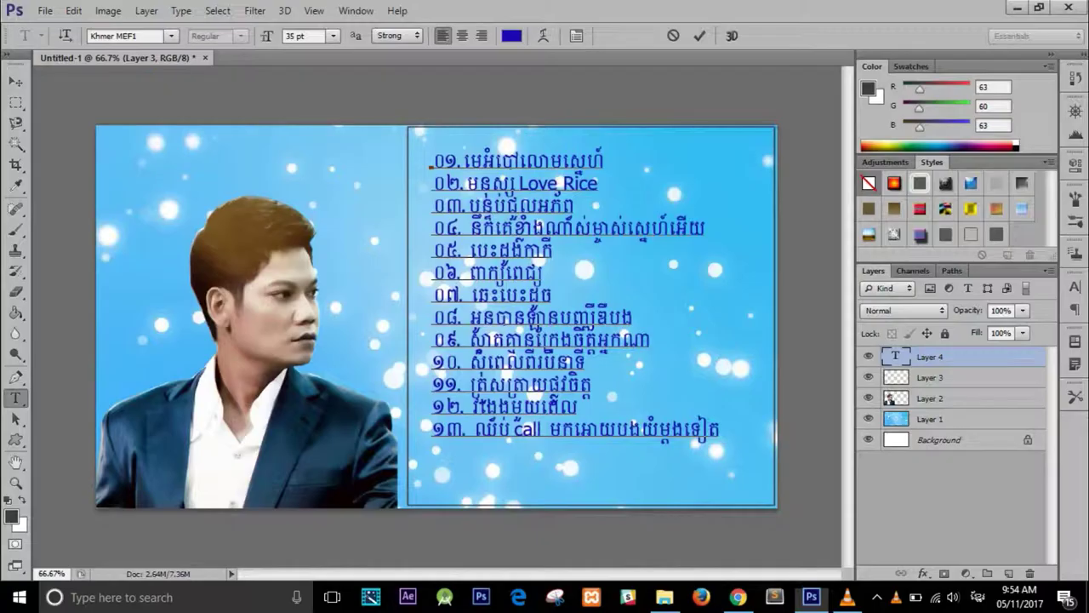
type("១៤. ពុលណាប")
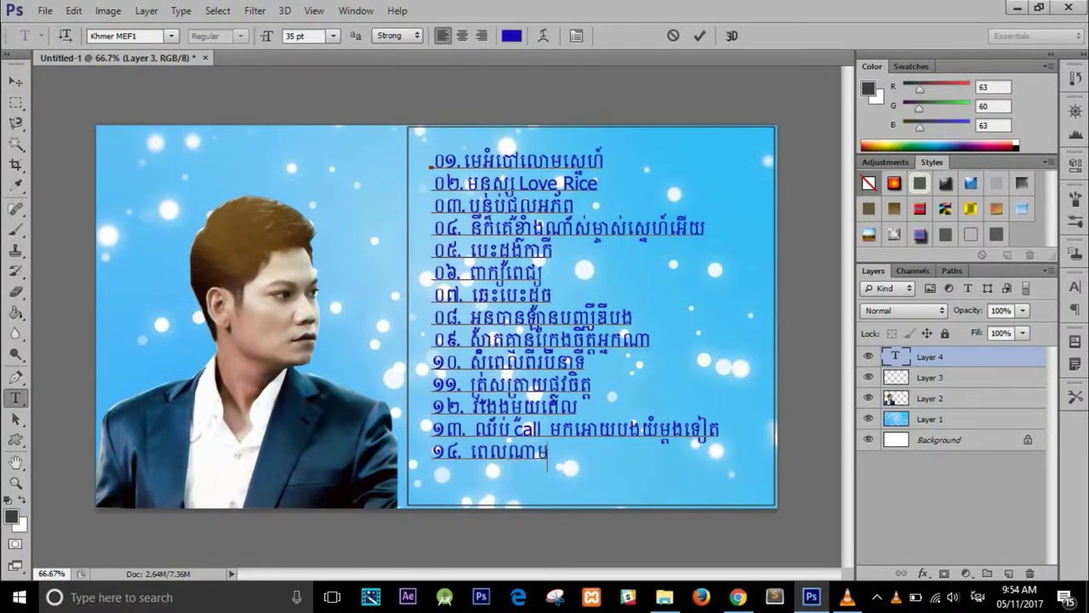
type("ែកគ្នាបងដាក់ាក្យ")
key("Return")
type("១៥.")
key("alt+Tab")
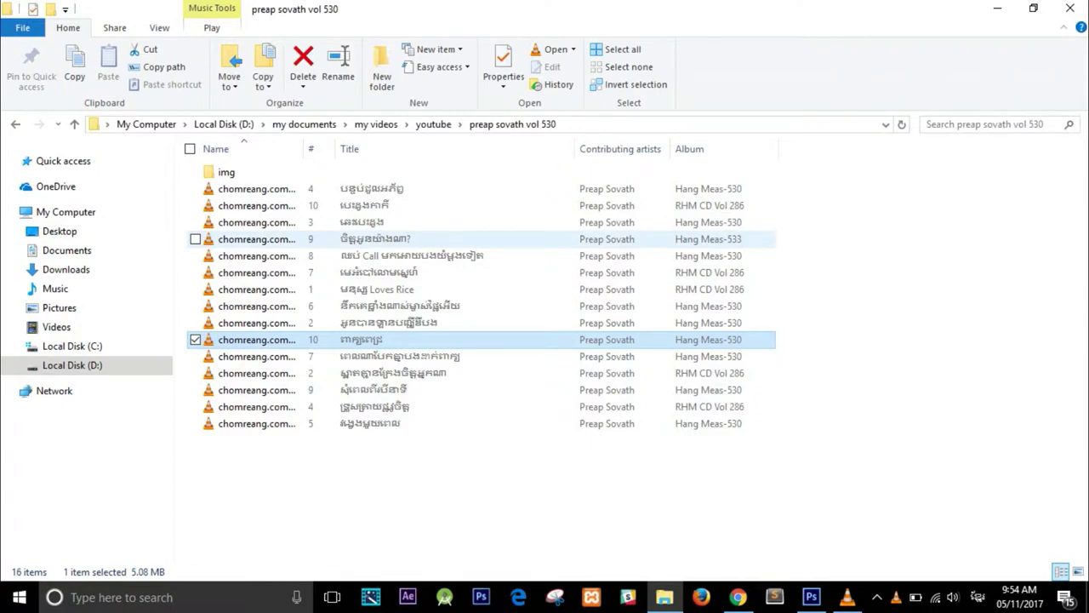
key("alt+Tab")
type("ចិត្តអូនយ៉ាងណា")
Glance at the Google Images references, then bring up Save As for the cover.
key("alt+Tab")
key("alt+Tab")
key("alt+Tab")
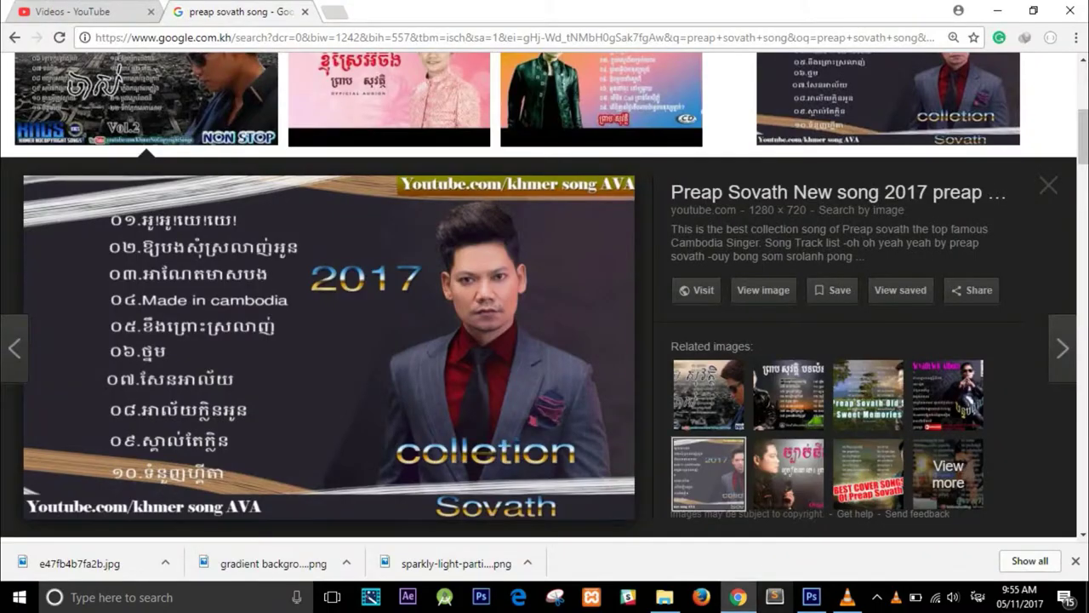
key("alt+Tab")
key("ctrl+s")
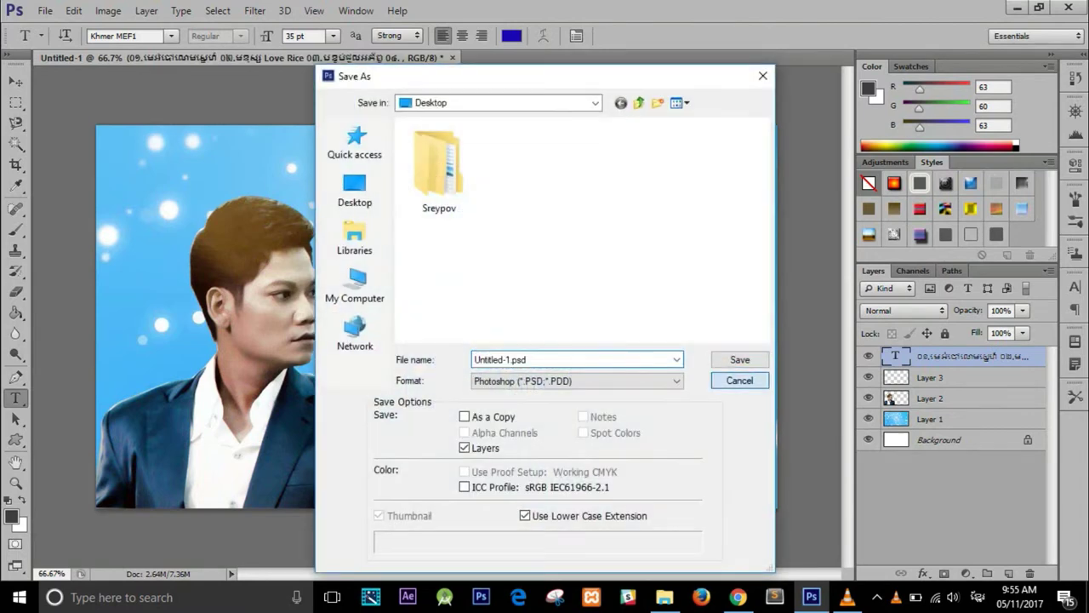
Cancel Save As and set all fifteen song lines to Khmer OS Battambang, reduced from 35 pt to 31 pt.
key("Escape")
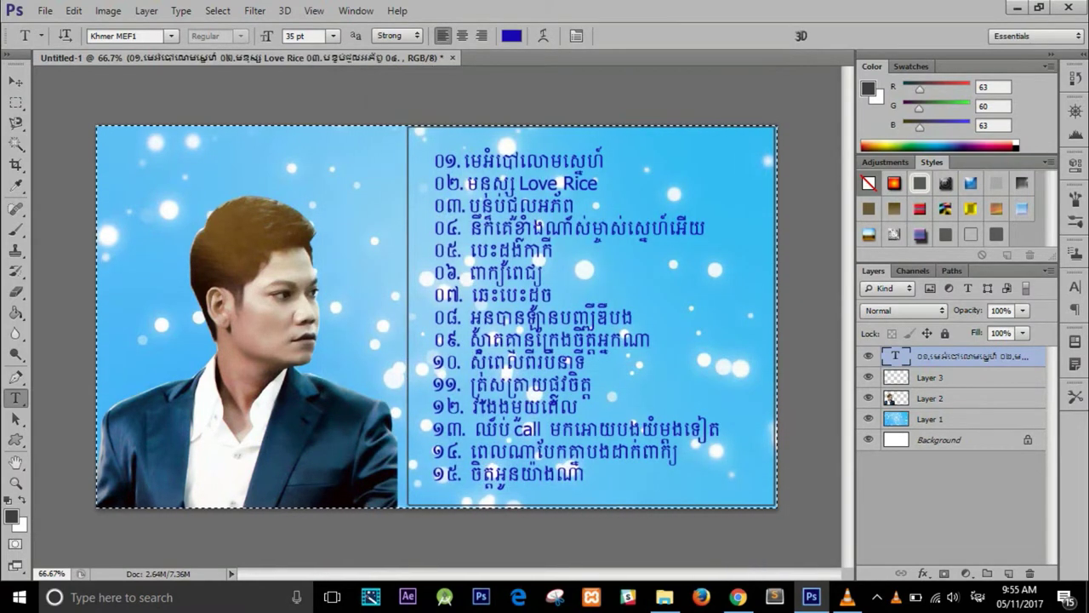
left_click(119, 36)
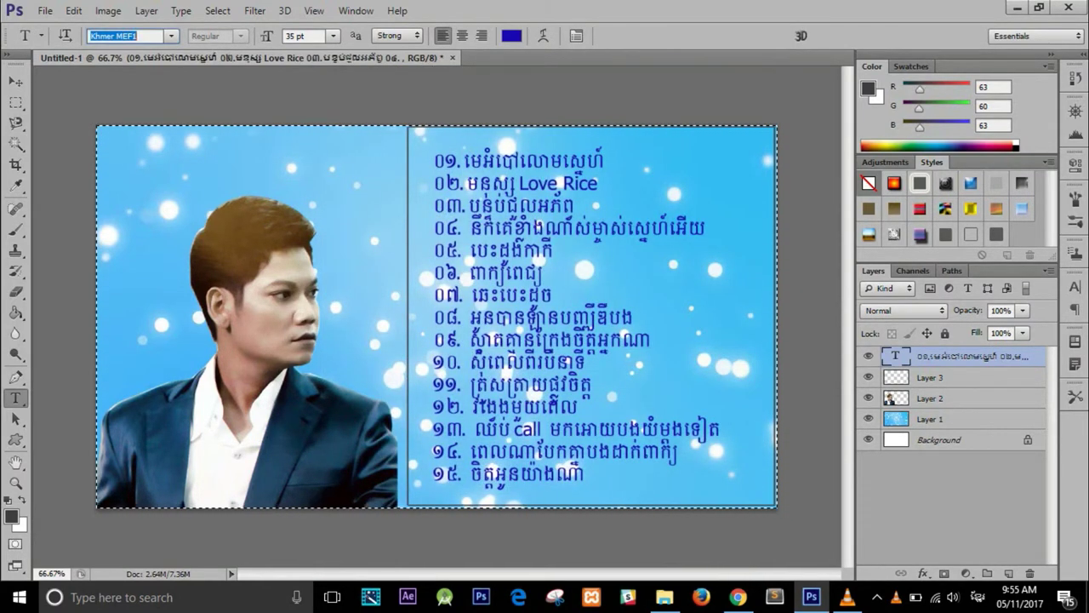
left_click(431, 163)
key("ctrl+a")
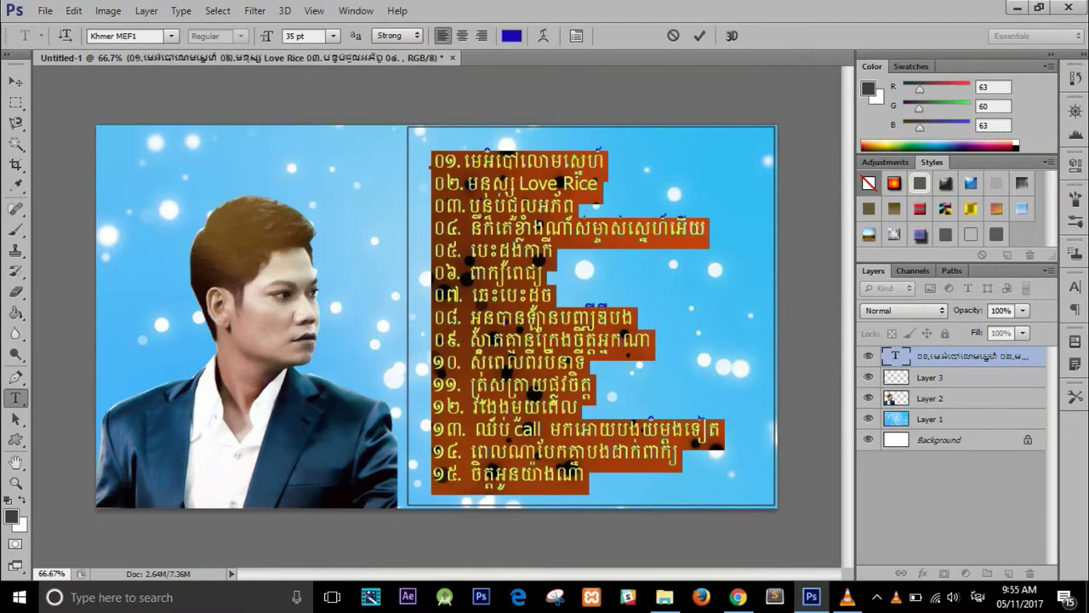
left_click(171, 36)
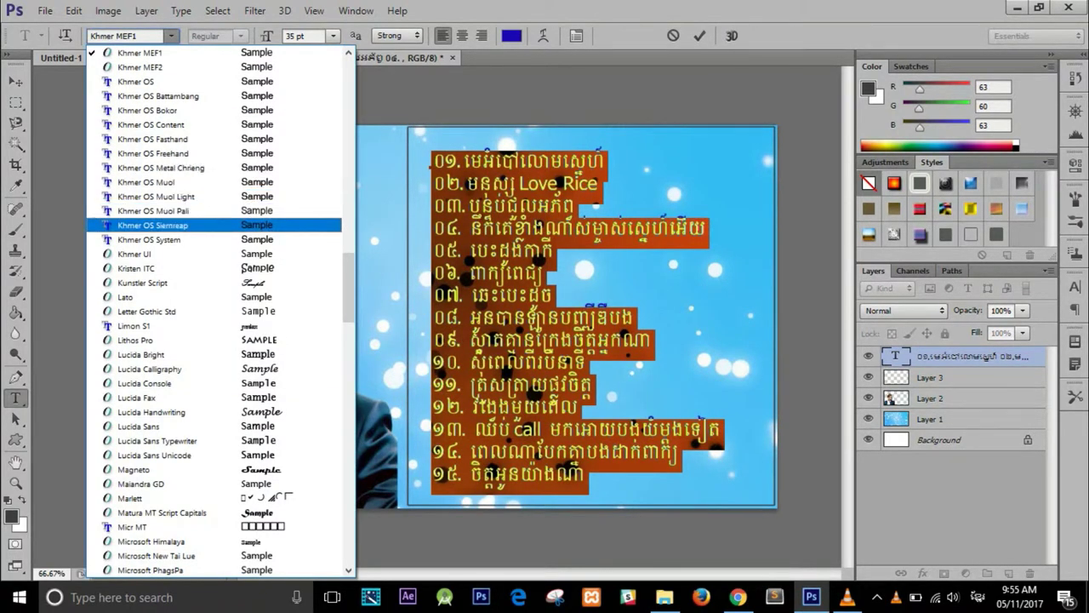
left_click(136, 110)
left_click(171, 36)
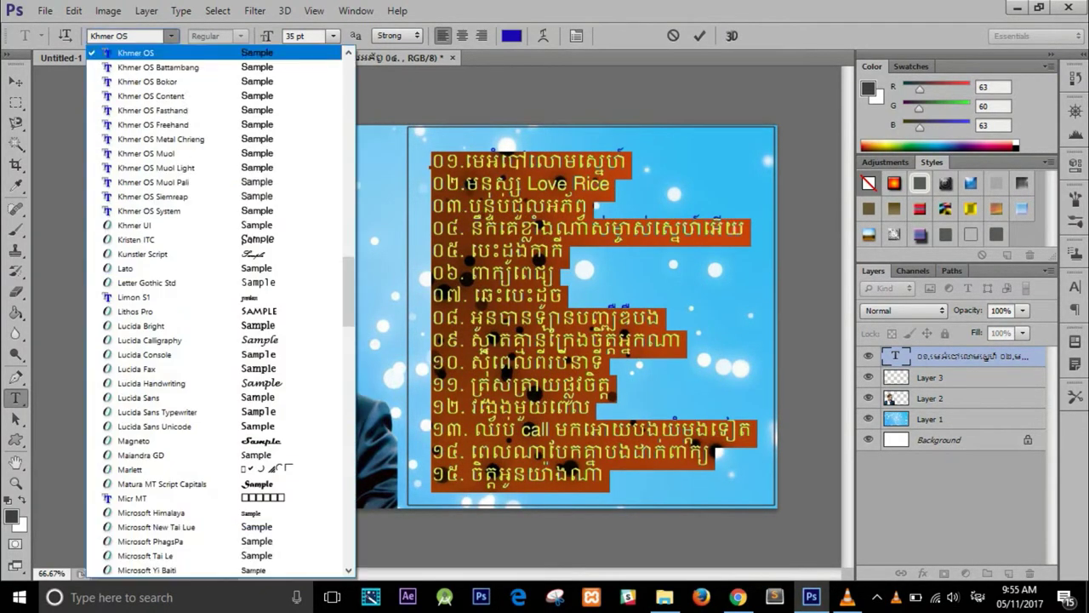
left_click(134, 66)
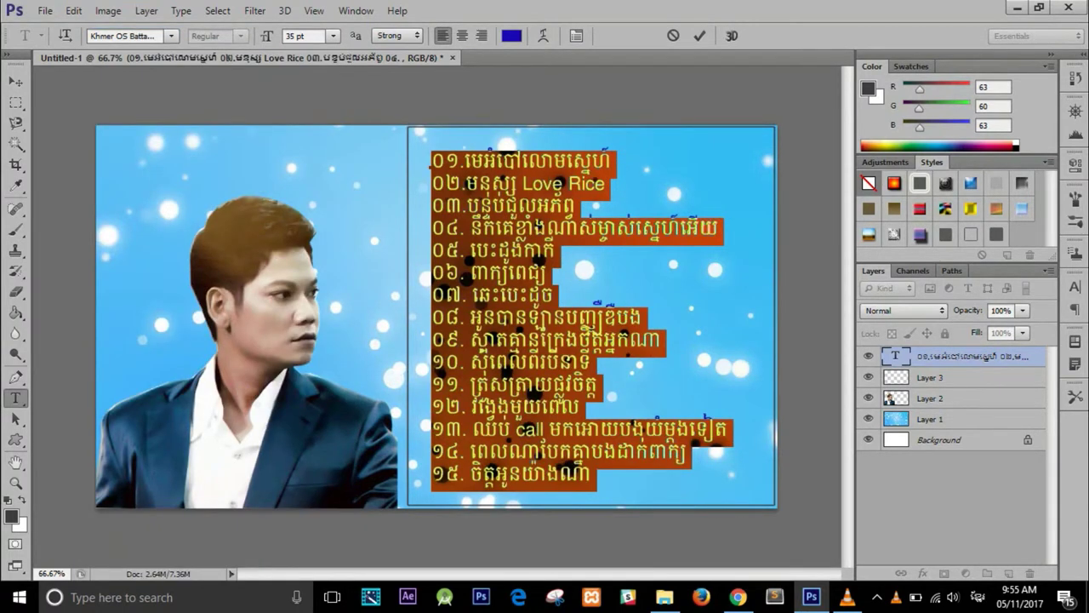
key("Down")
key("Down")
key("Down")
key("Down")
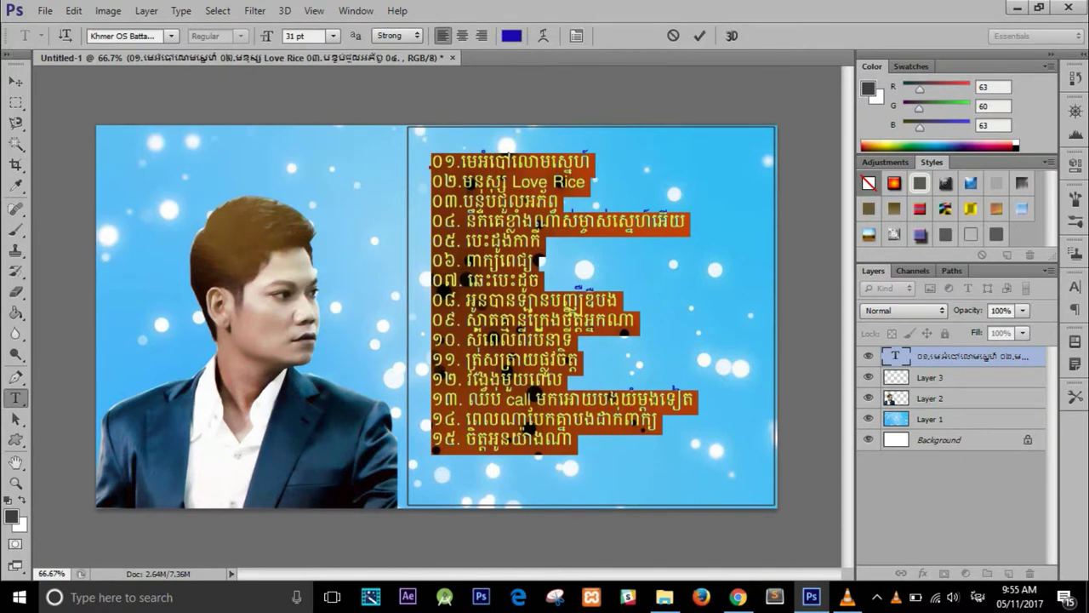
left_click(1075, 286)
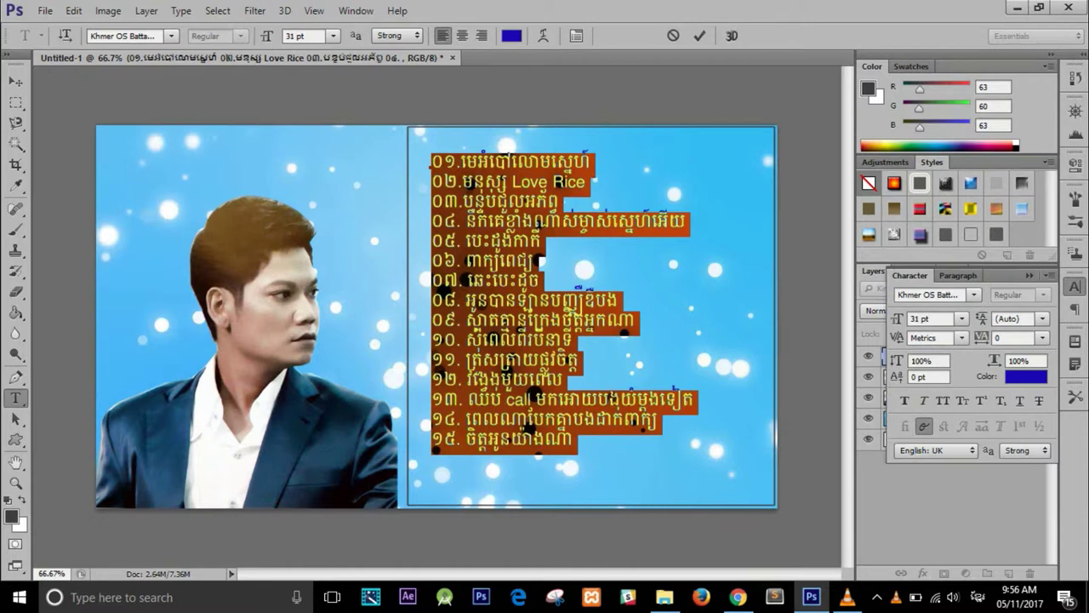
Try preset leading values of 6, 11, 60, 48 and 36 pt on the song list.
left_click(1042, 318)
left_click(1021, 82)
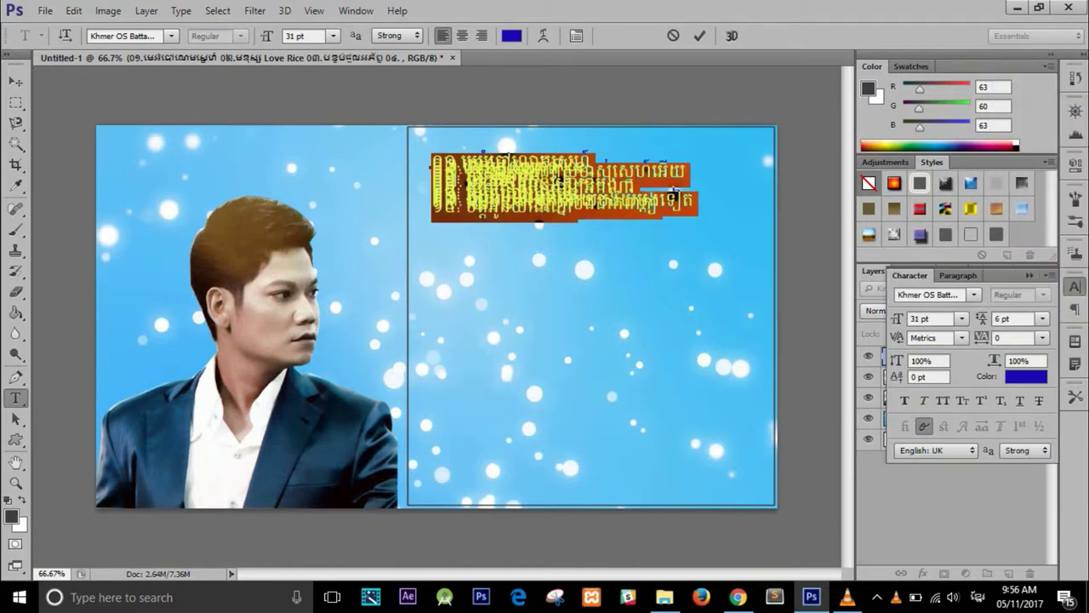
left_click(1042, 318)
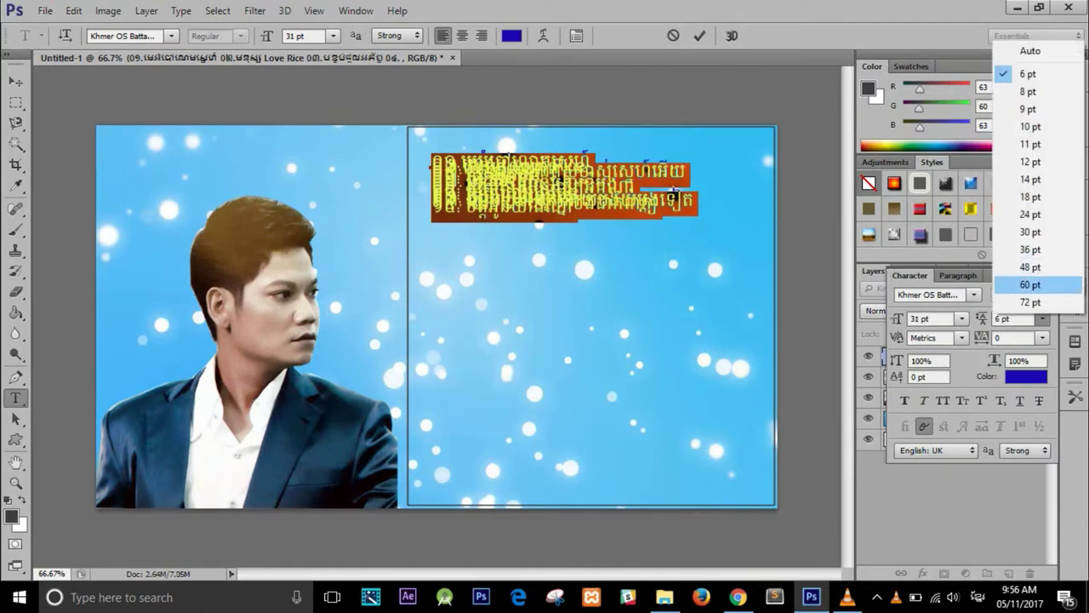
left_click(1038, 144)
left_click(1042, 318)
left_click(1042, 319)
left_click(1038, 285)
left_click(1042, 318)
left_click(1034, 252)
left_click(1041, 318)
left_click(1038, 253)
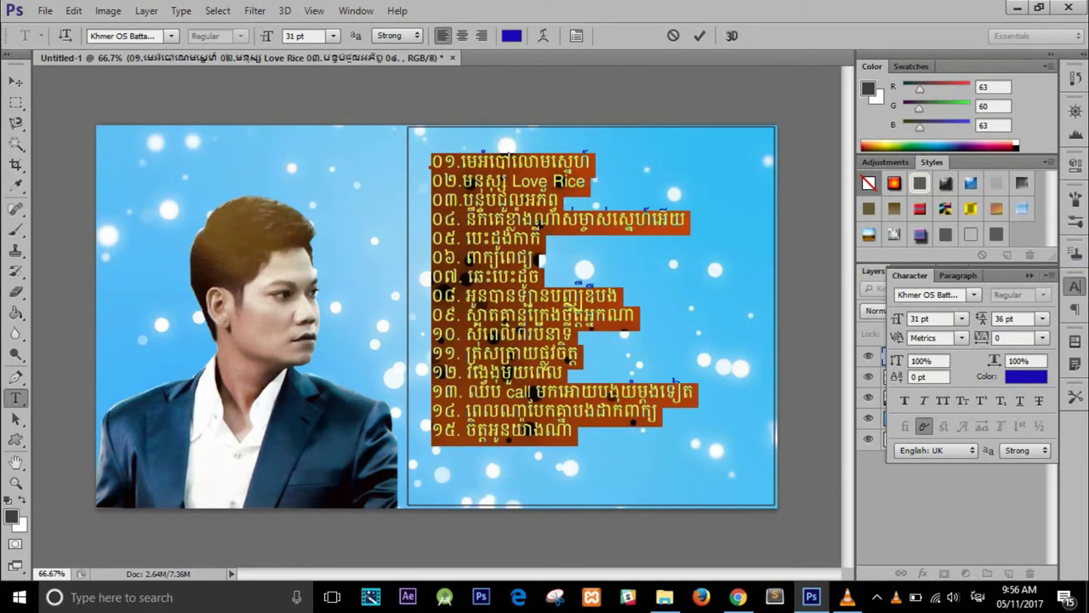
Type an exact leading of 44 pt for the song list.
double_click(1012, 318)
key("BackSpace")
type("60")
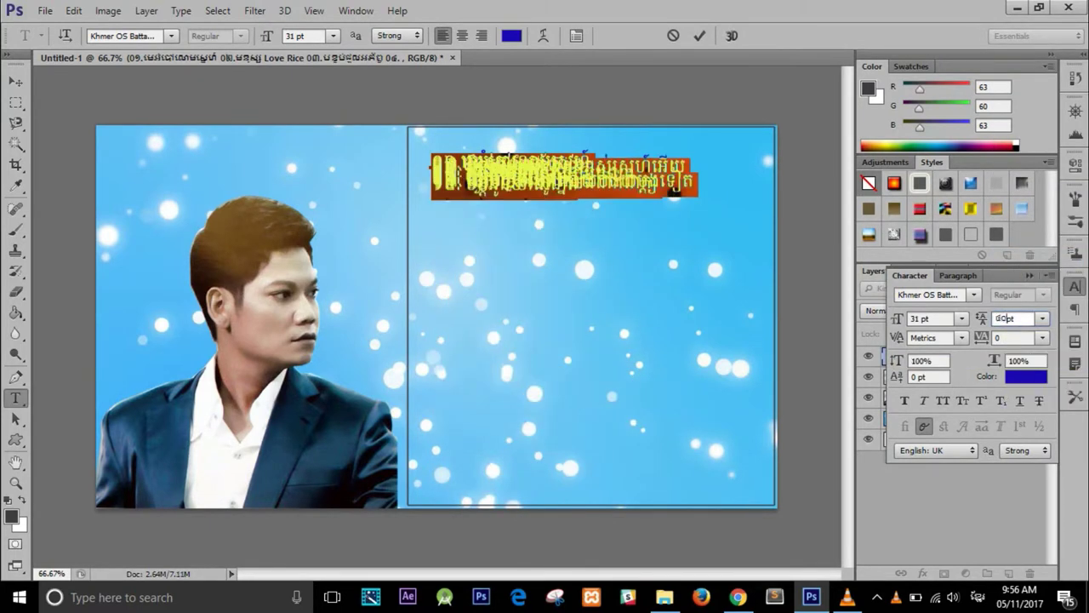
type("40")
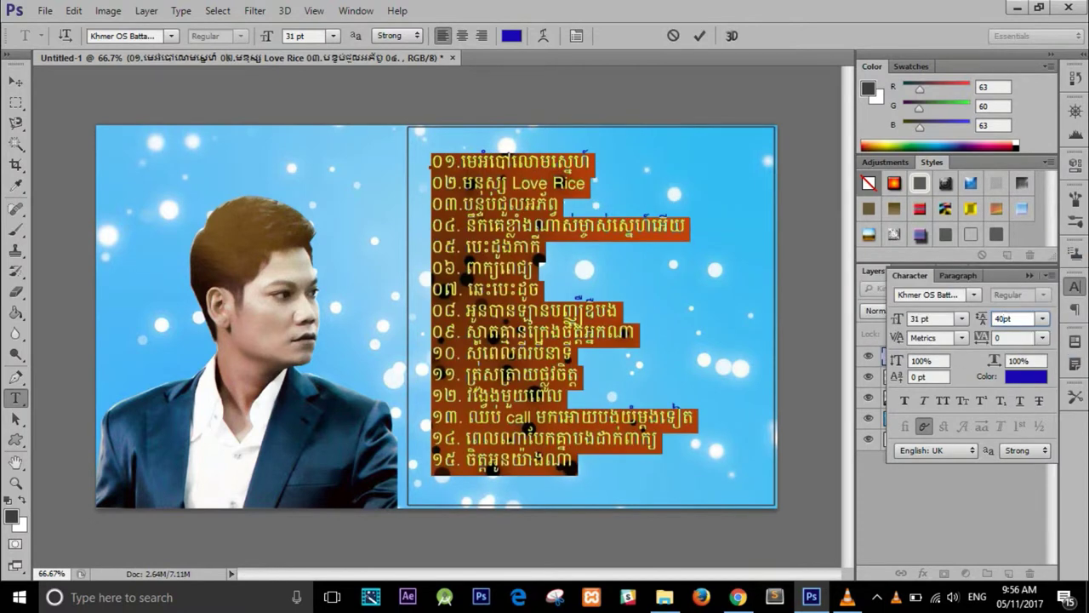
key("BackSpace")
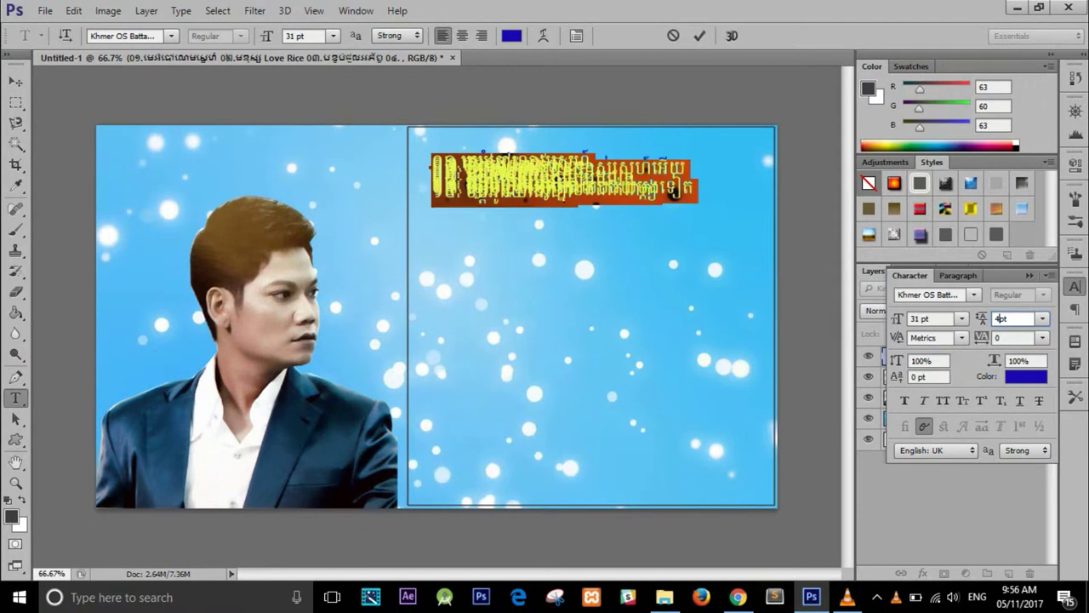
type("2")
key("BackSpace")
type("4")
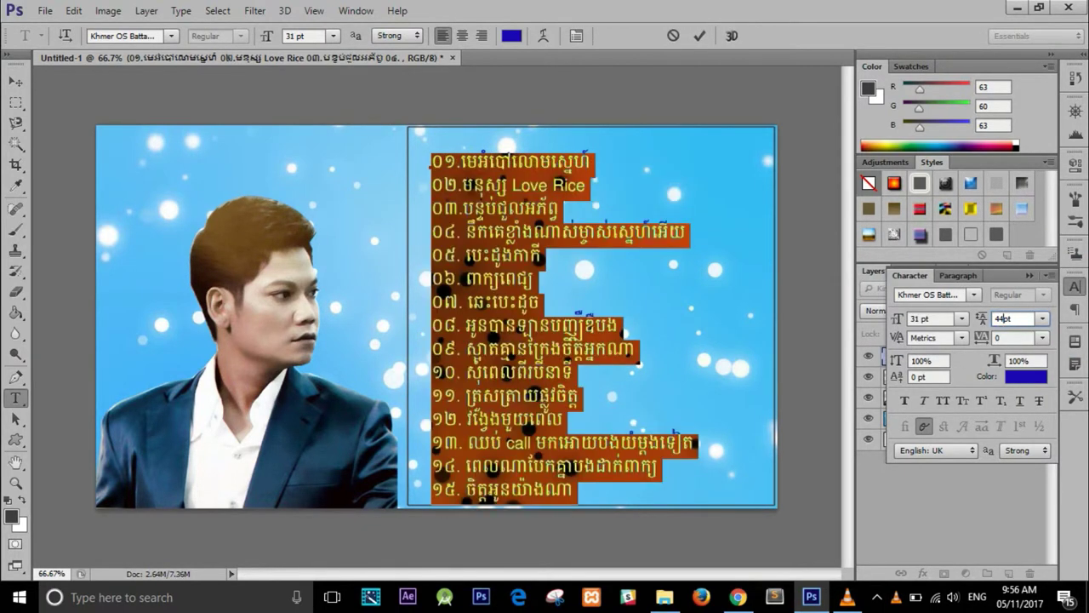
key("Return")
left_click(1075, 286)
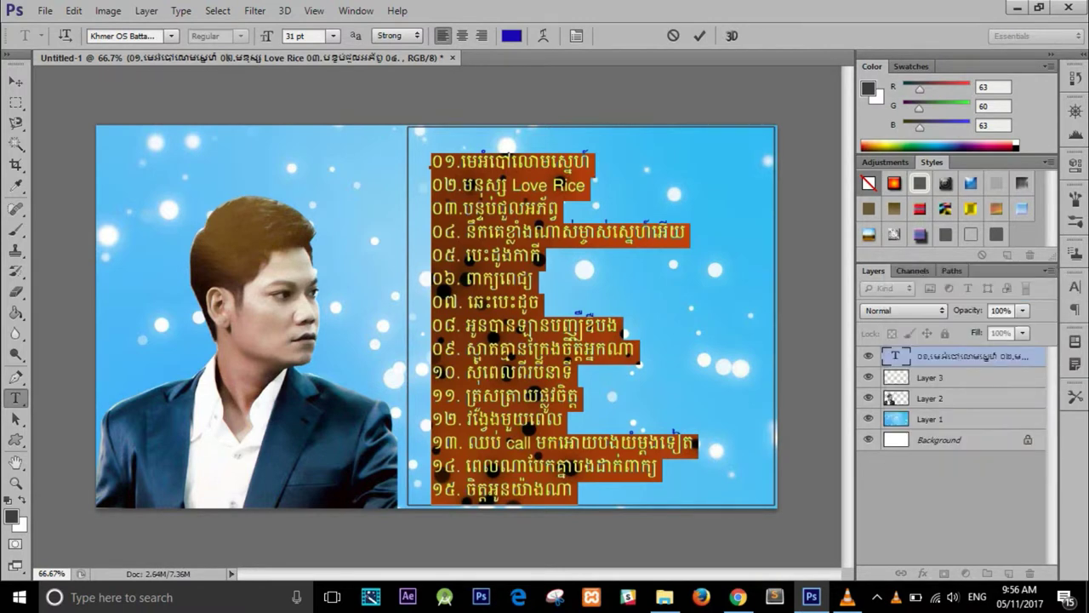
Look through the Edit menu for a text stroke option, then commit the song list text.
left_click(520, 258)
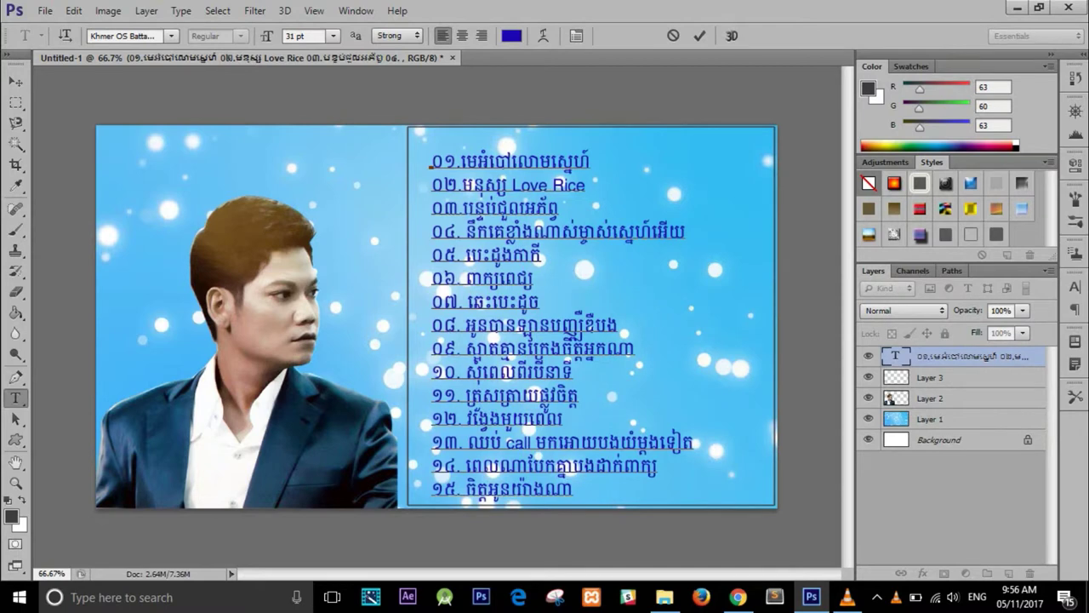
key("ctrl+a")
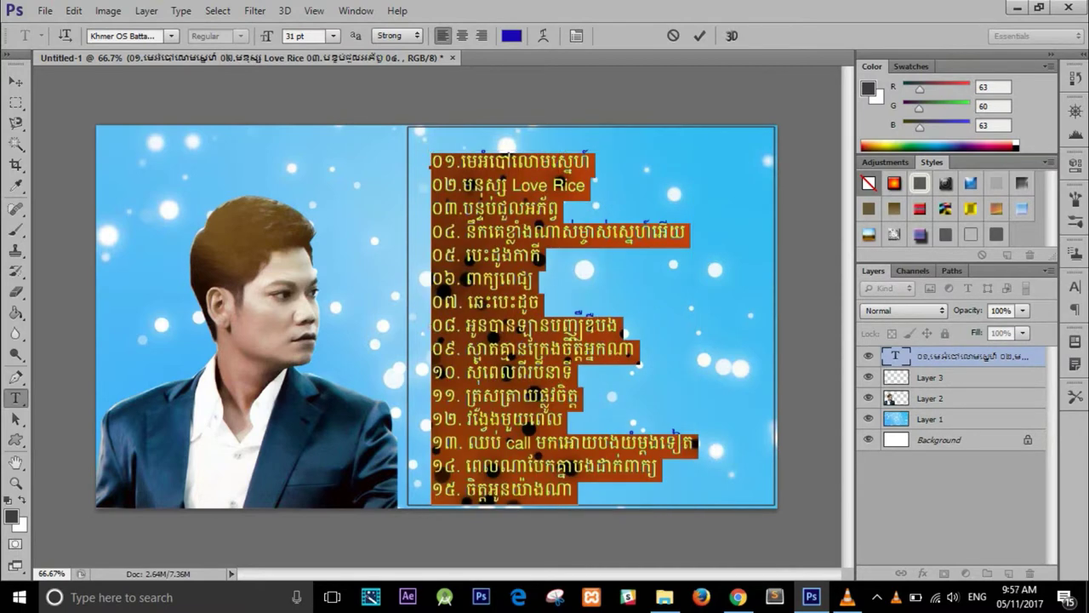
left_click(74, 10)
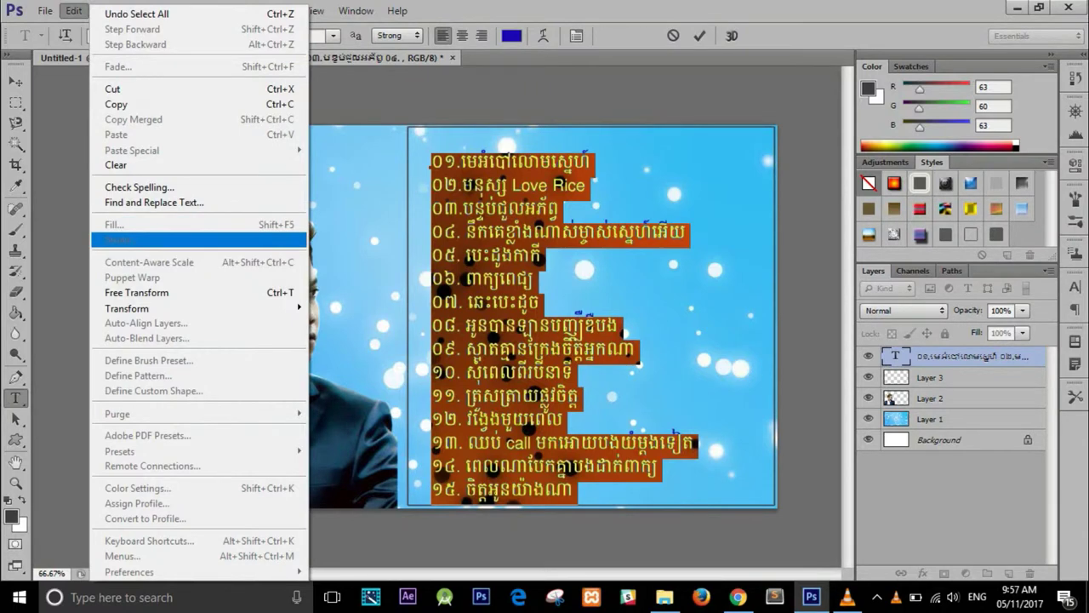
left_click(511, 241)
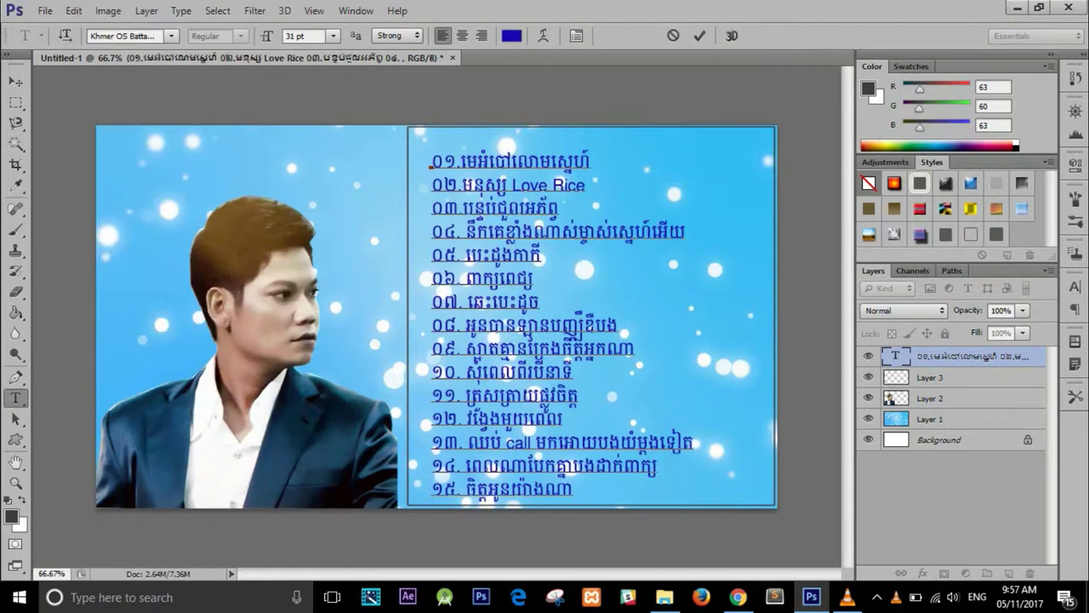
left_click(74, 10)
key("Escape")
key("ctrl+Return")
left_click(74, 10)
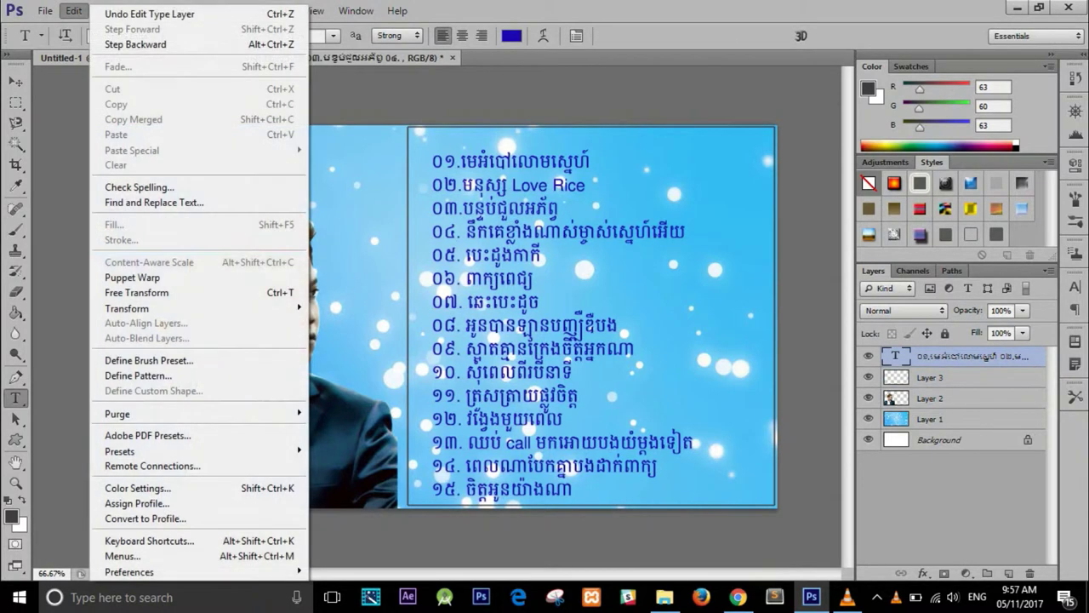
key("Escape")
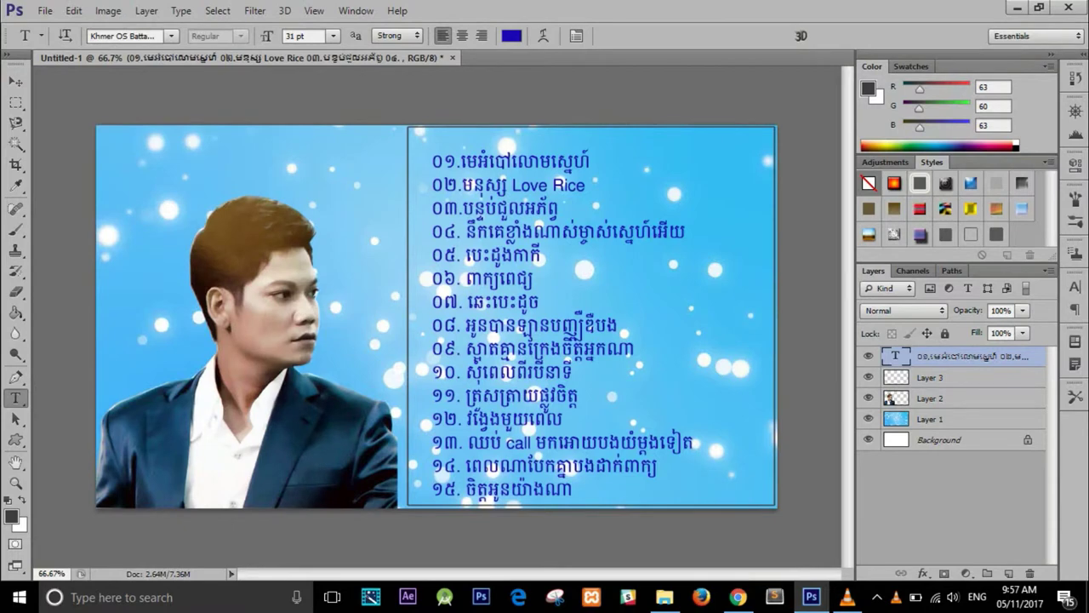
Move the song list slightly upward with Free Transform.
key("ctrl+t")
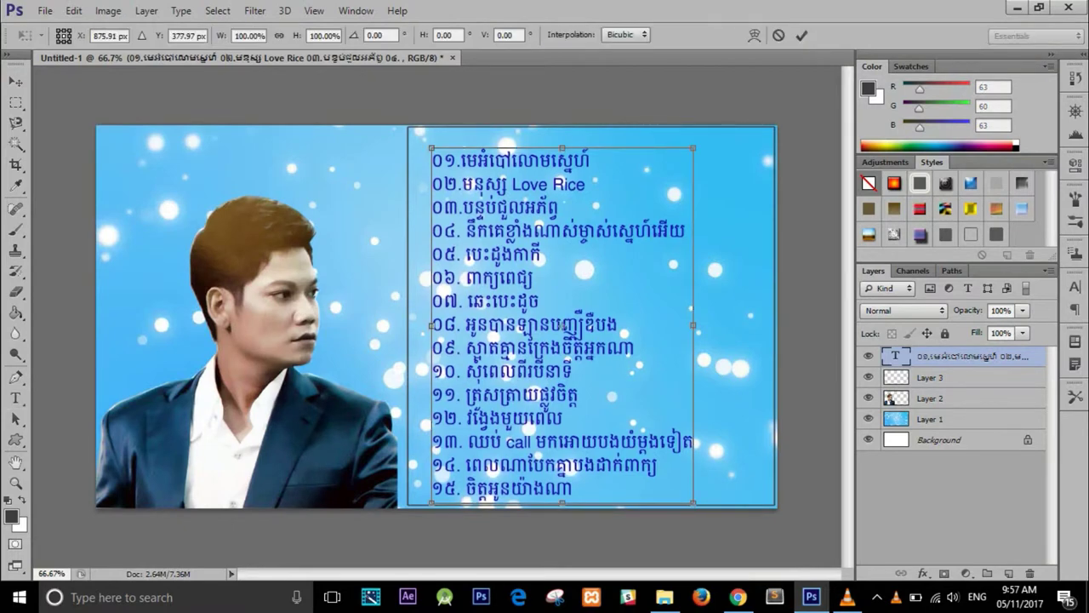
left_click_drag(553, 334, 548, 322)
key("Return")
key("t")
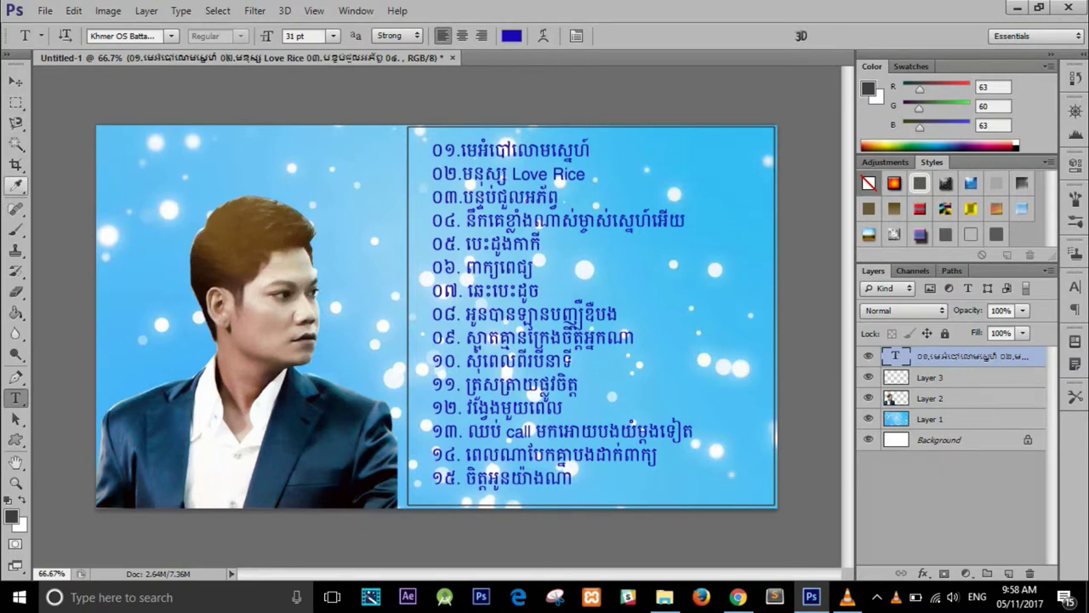
right_click(16, 398)
Type the title 'Pre ap Sovath Colection Old Songs' at the cover's top-left and select it.
left_click(126, 150)
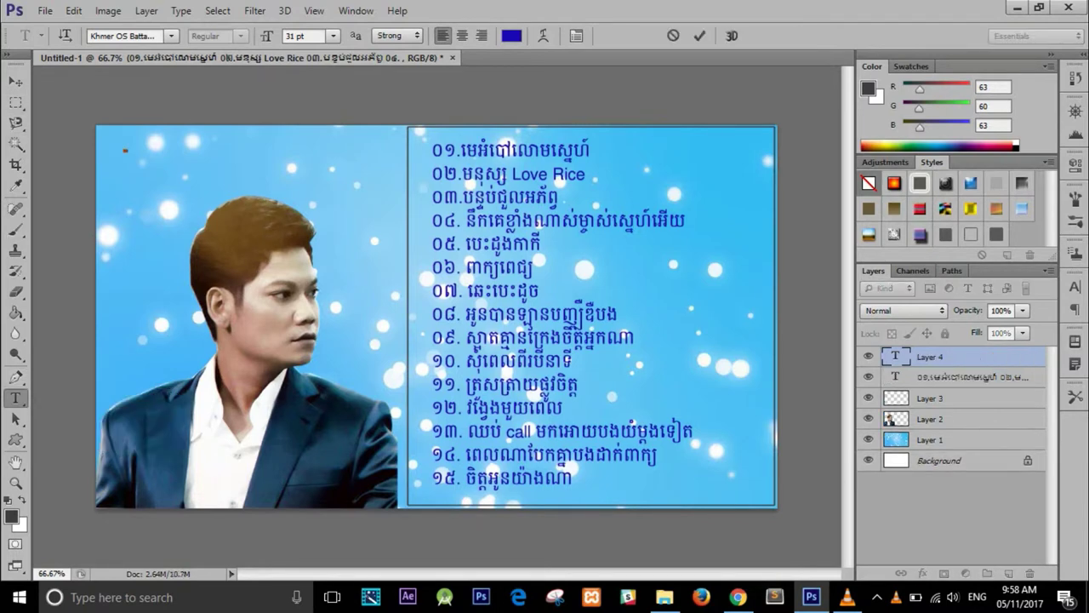
type("Pre ap Sovath Colection Old Songs")
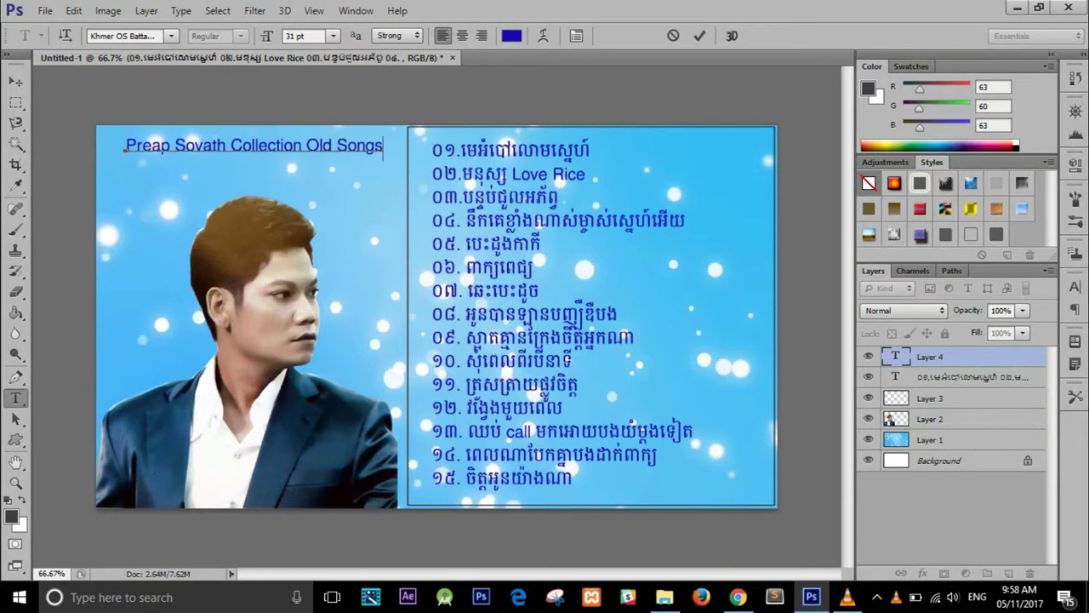
key("ctrl+a")
Try Cooper Black on the title while checking the image search references.
left_click(172, 36)
scroll(212, 148, "up", 5)
scroll(213, 148, "up", 5)
scroll(213, 148, "up", 5)
scroll(213, 148, "up", 4)
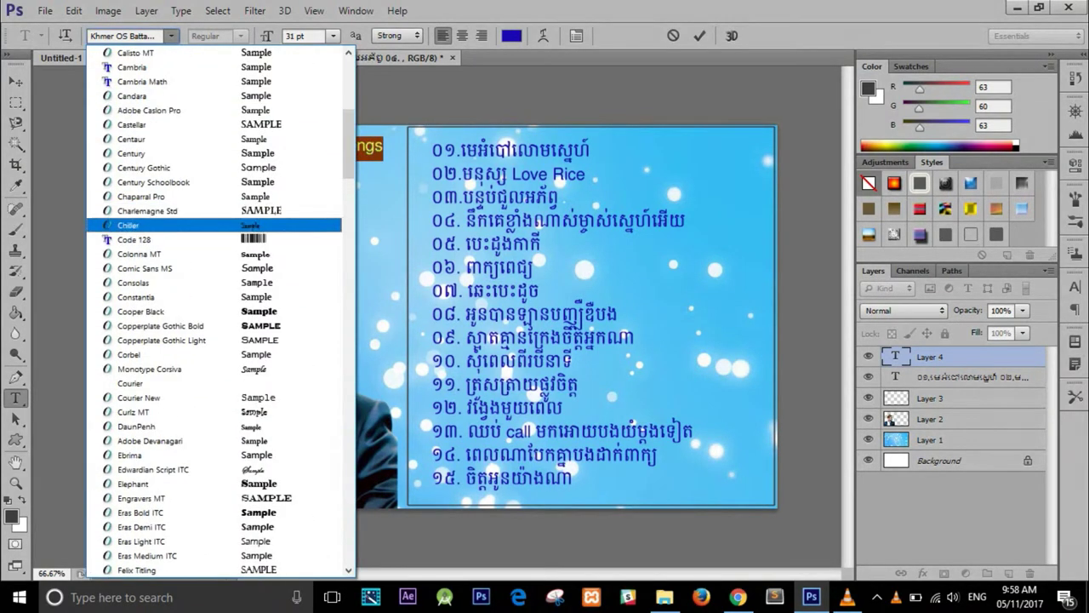
left_click(170, 312)
left_click(737, 597)
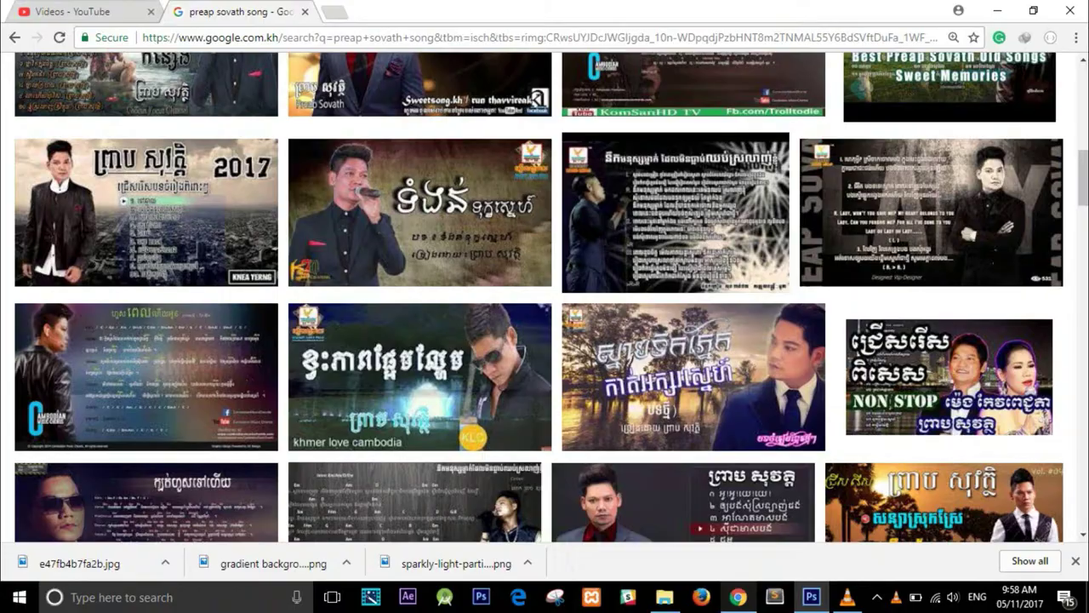
scroll(545, 298, "down", 1)
scroll(544, 298, "down", 3)
scroll(544, 298, "down", 3)
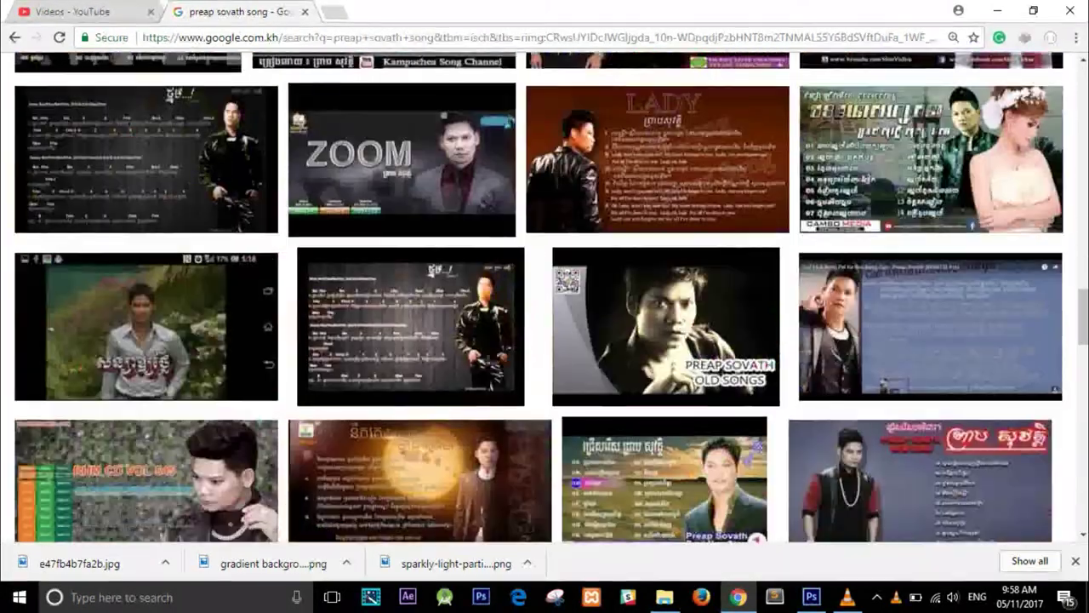
key("alt+Tab")
Set the title font to Forte at 34 pt after briefly trying Castellar.
left_click(171, 36)
scroll(213, 128, "up", 2)
scroll(213, 127, "up", 2)
scroll(213, 128, "up", 2)
left_click(137, 125)
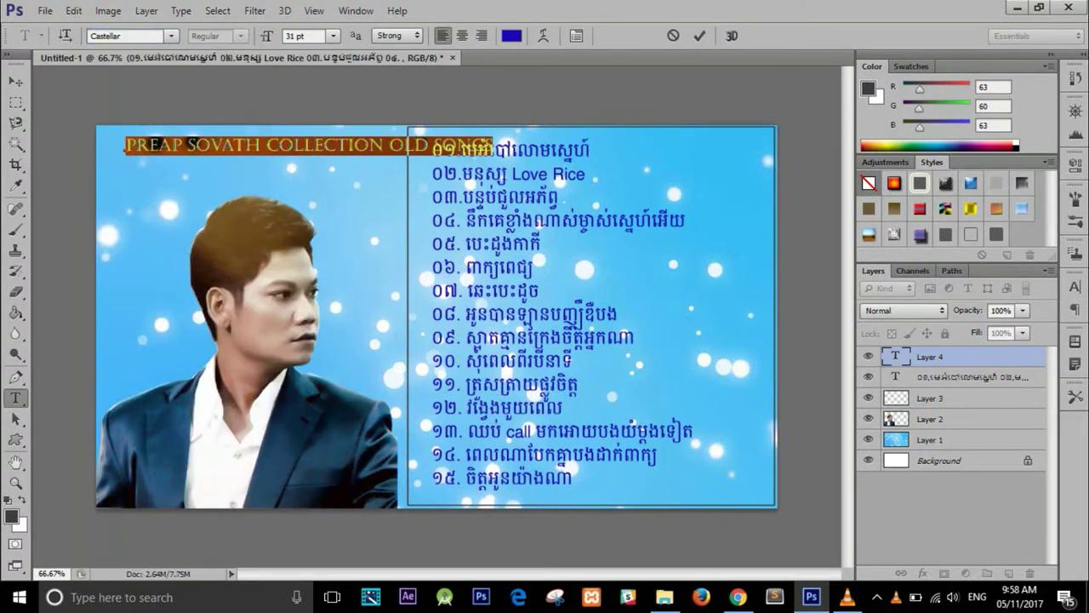
left_click(171, 36)
scroll(212, 256, "down", 1)
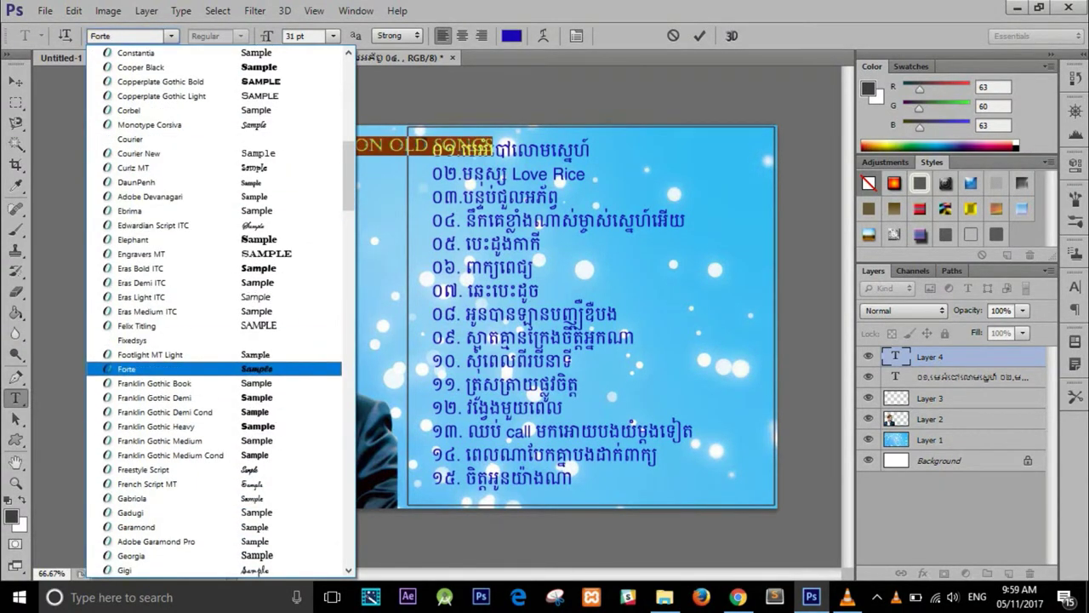
key("Return")
key("Up")
key("Up")
key("Up")
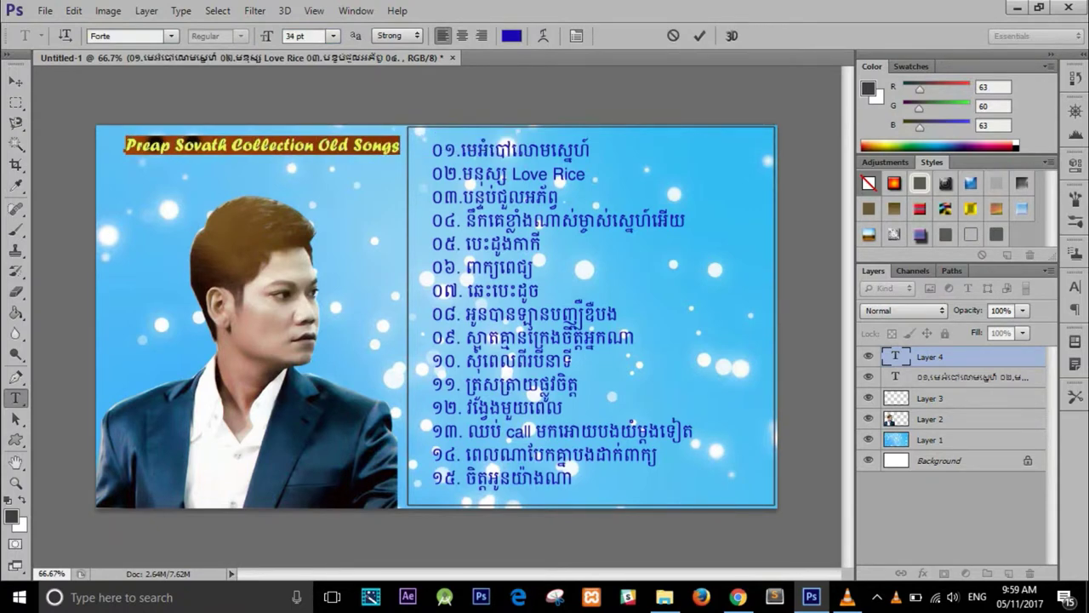
left_click(511, 36)
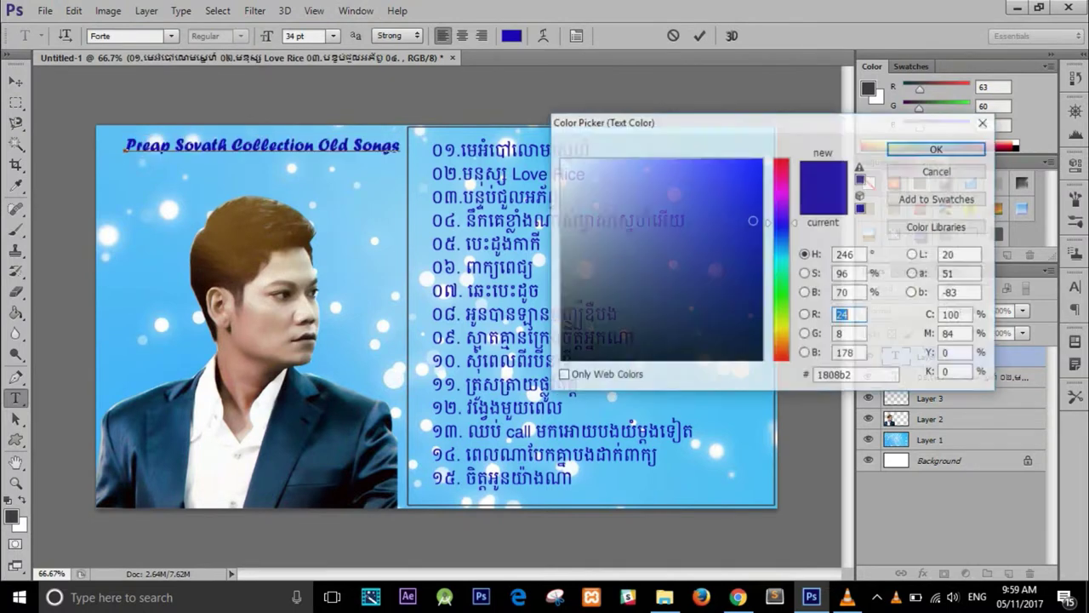
Colour the title deep navy #0f1aaa and enlarge it to 35 pt.
left_click(562, 161)
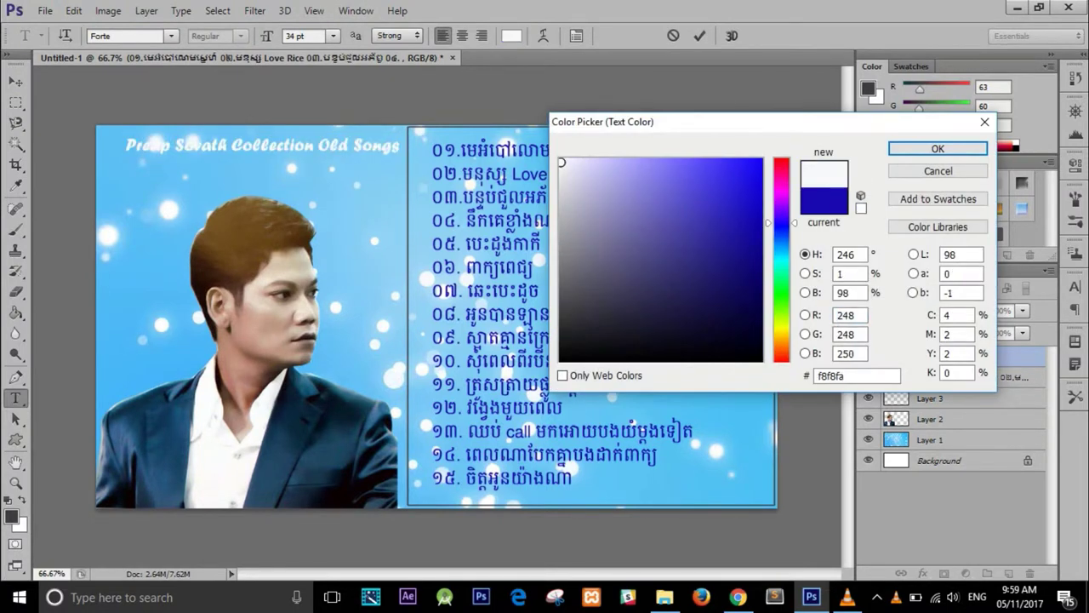
mouse_move(781, 223)
left_mouse_down()
mouse_move(781, 167)
mouse_move(781, 250)
mouse_move(781, 228)
left_mouse_up()
left_click(747, 167)
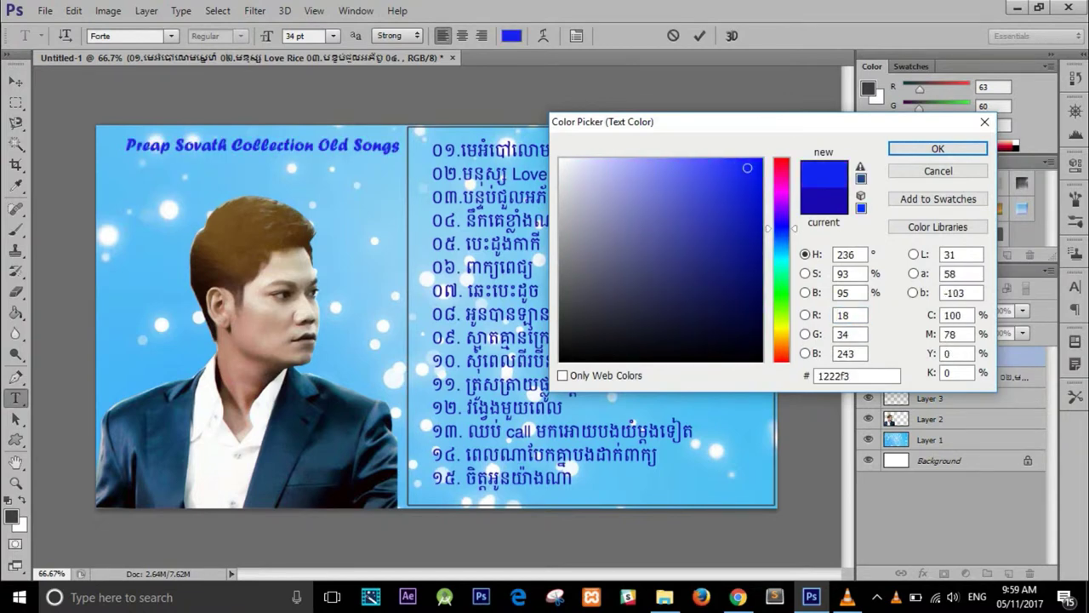
mouse_move(747, 167)
left_mouse_down()
mouse_move(726, 207)
mouse_move(745, 226)
left_mouse_up()
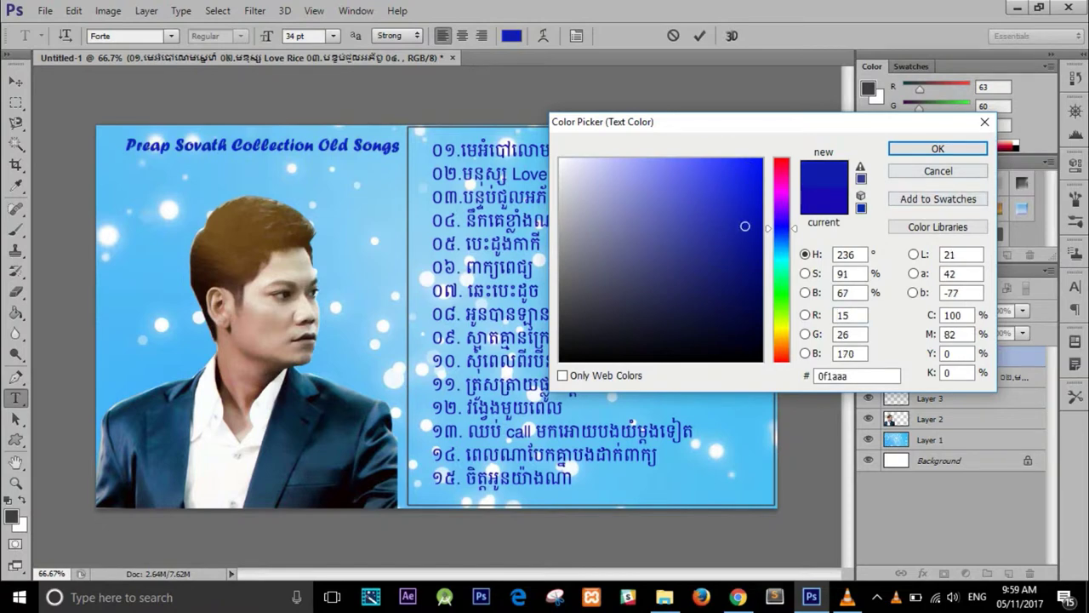
left_click(937, 148)
key("Up")
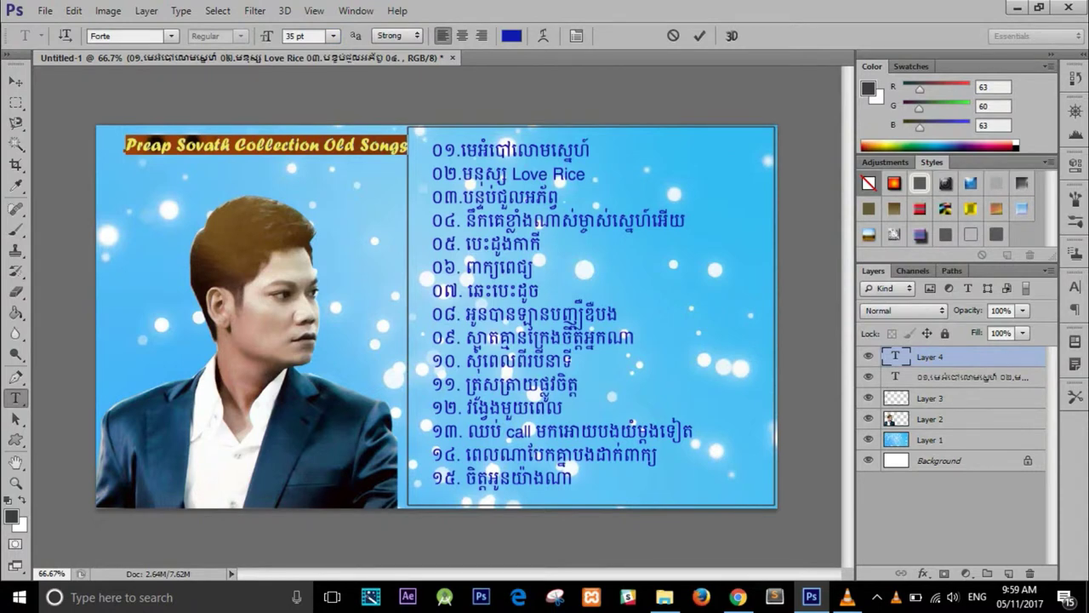
left_click(16, 81)
Nudge the title slightly lower on the cover with the Move tool.
key("ctrl+t")
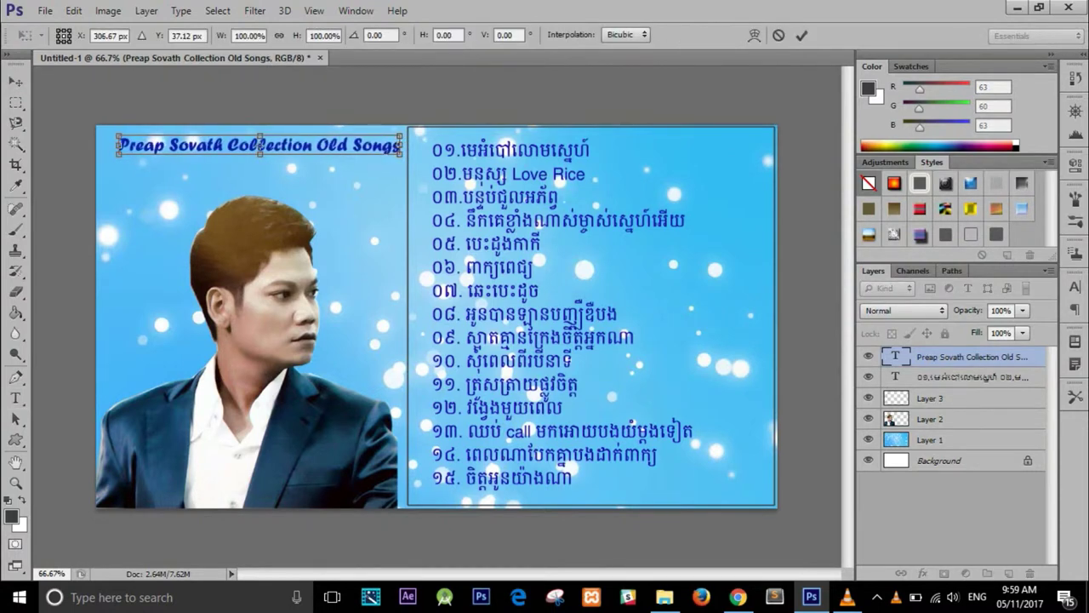
key("Return")
left_click(15, 398)
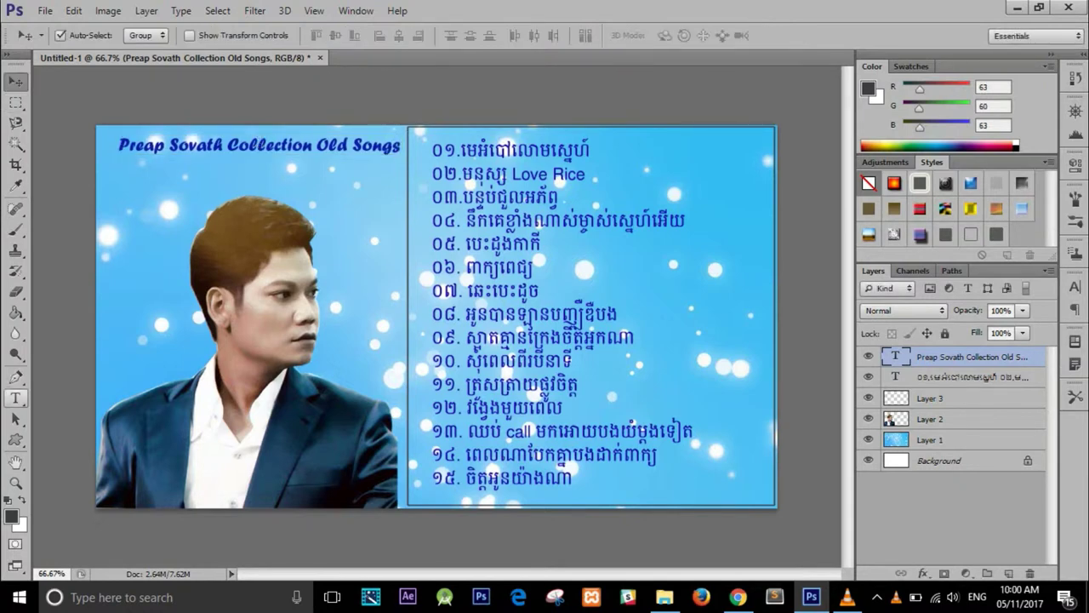
key("v")
left_click_drag(247, 144, 244, 150)
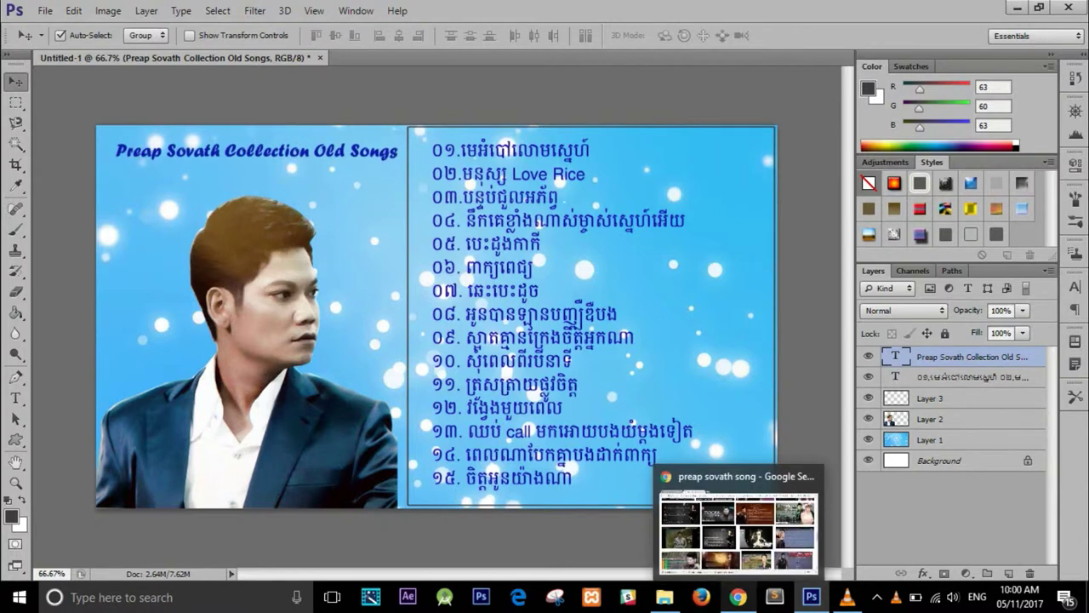
key("alt+bracketleft")
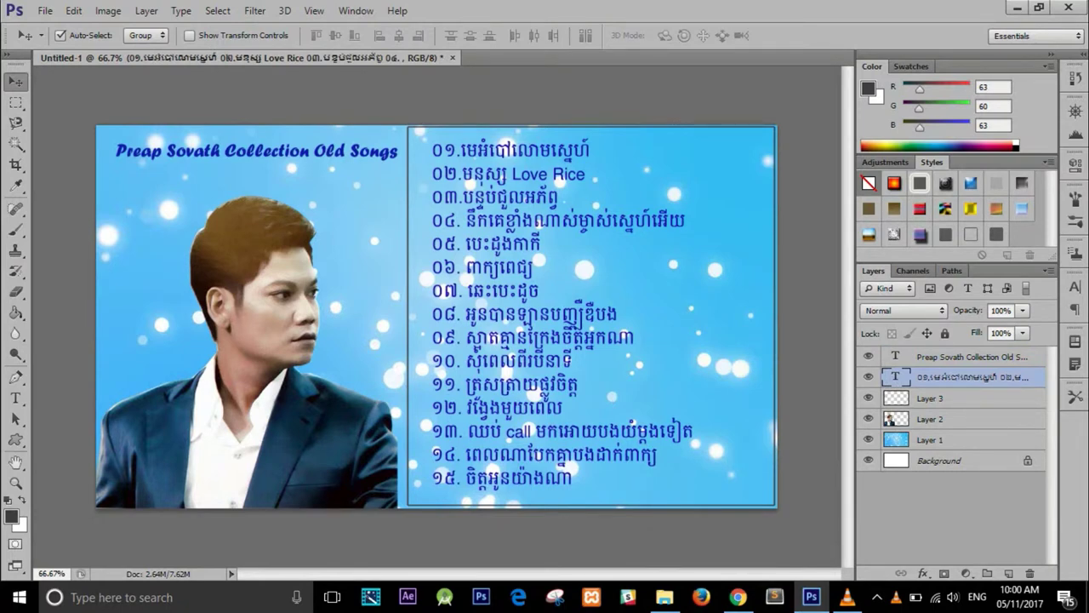
Nudge the song list slightly up and commit the layer transforms.
key("ctrl+t")
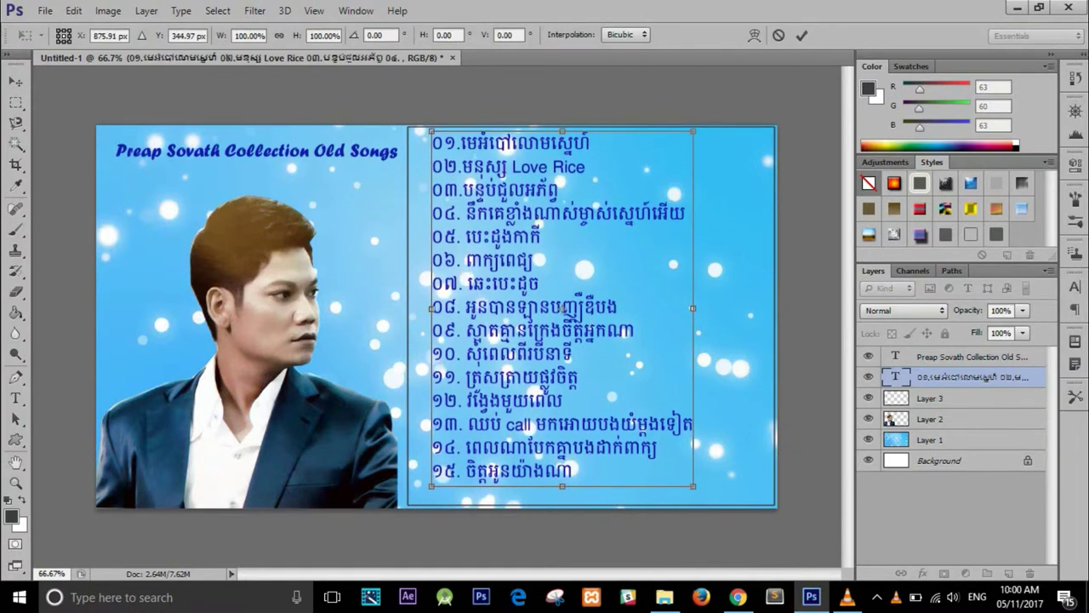
key("Return")
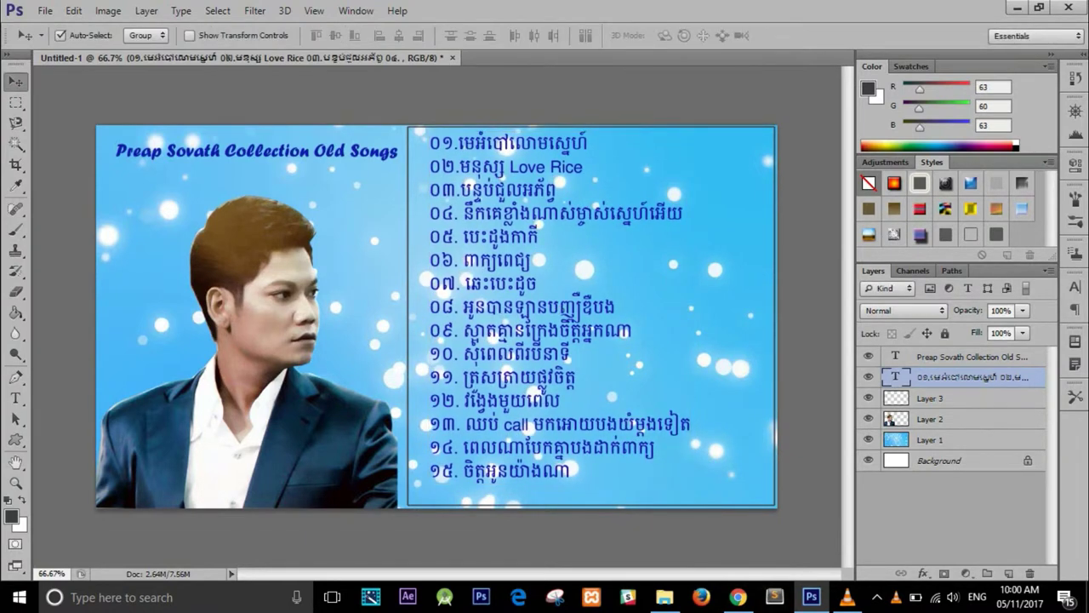
key("alt+bracketleft")
key("alt+bracketleft")
key("alt+bracketleft")
key("ctrl+t")
key("Return")
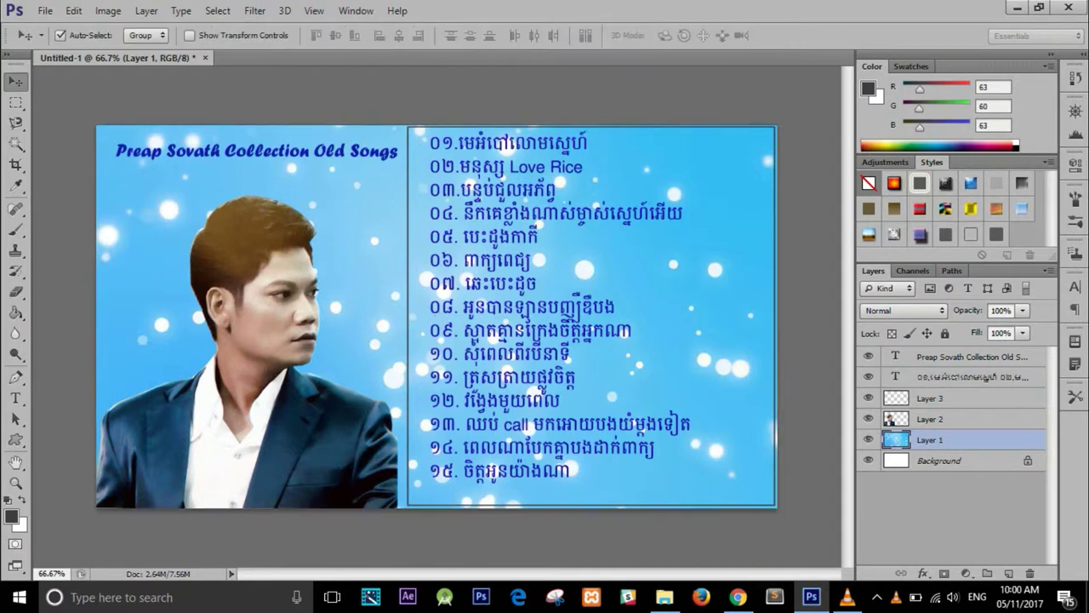
key("alt+bracketright")
key("alt+bracketleft")
key("alt+bracketleft")
key("alt+bracketright")
Open the Subscribe button PNG and drag it into the Untitled-1 cover.
key("alt+f")
key("Down")
key("Return")
key("Right")
key("Right")
key("Down")
key("Down")
key("Return")
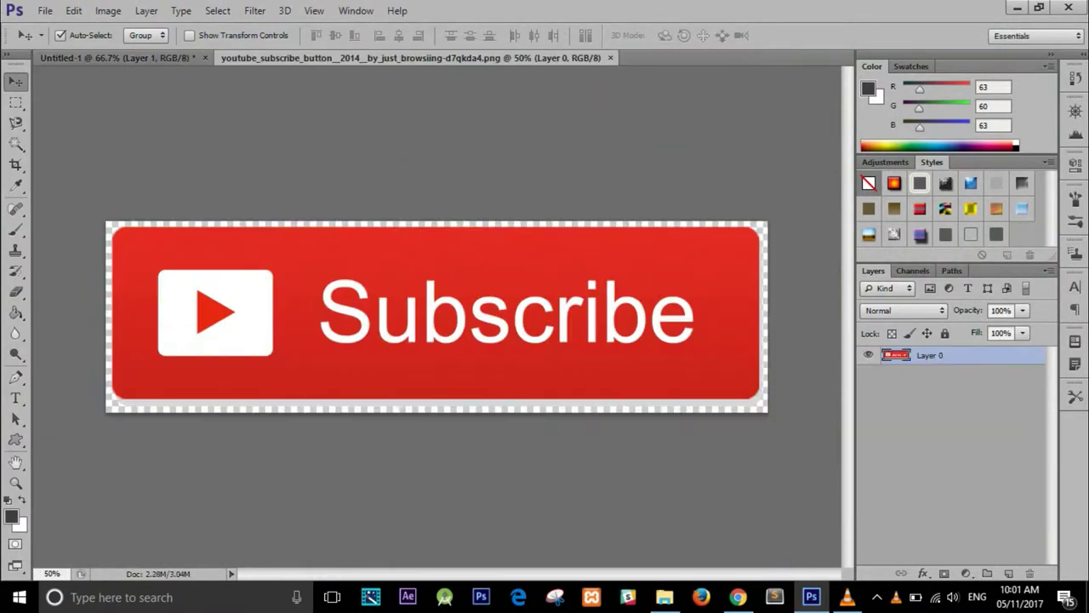
left_click_drag(409, 57, 555, 207)
left_click_drag(681, 307, 476, 455)
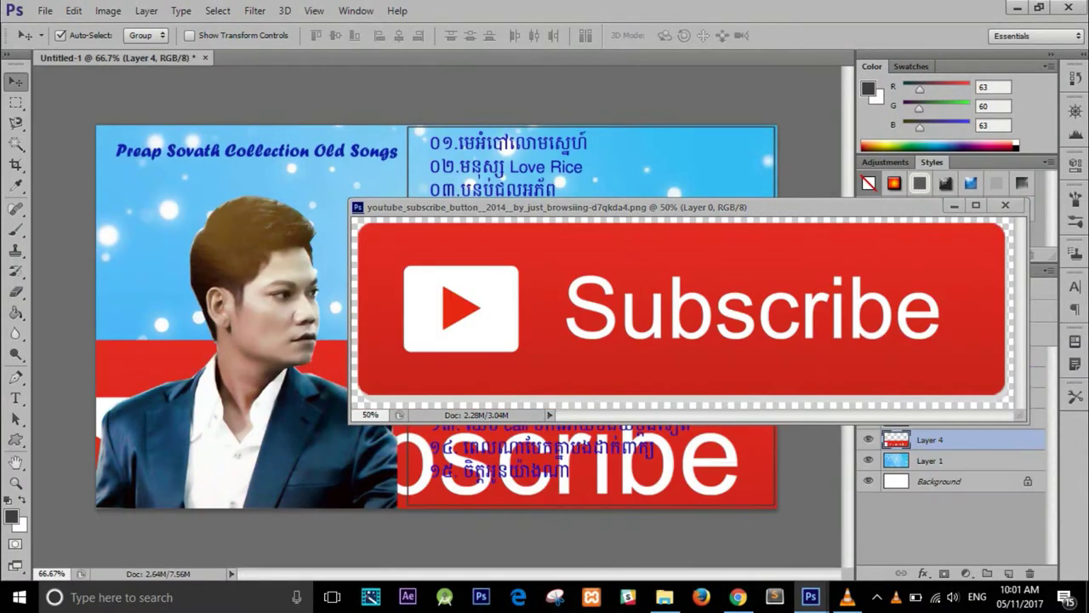
left_click_drag(596, 459, 630, 387)
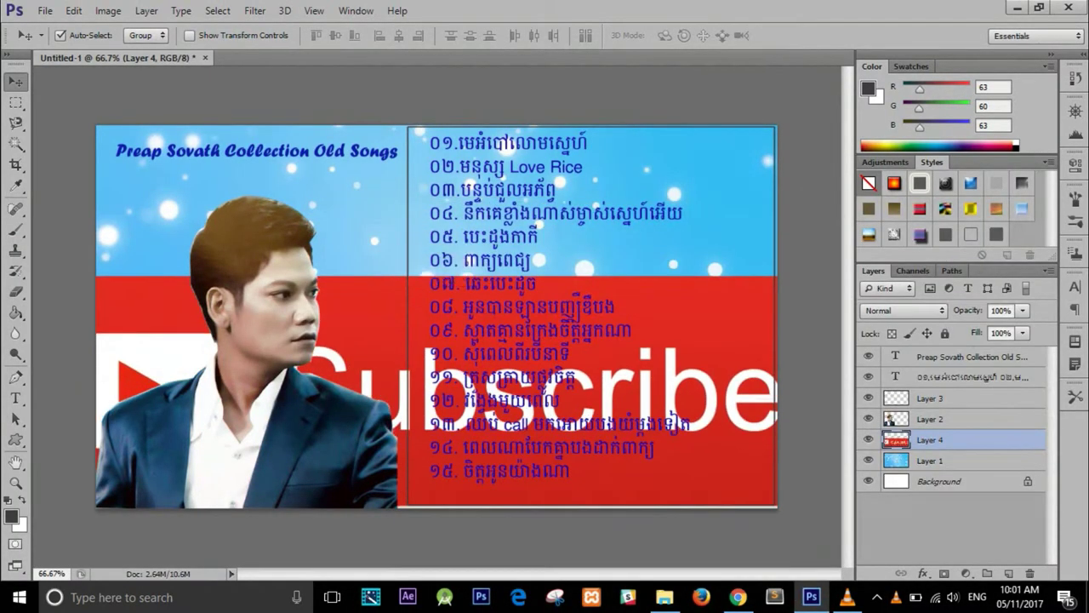
Scale the Subscribe button down to about 10% and place it under the title.
key("ctrl+t")
key("ctrl+minus")
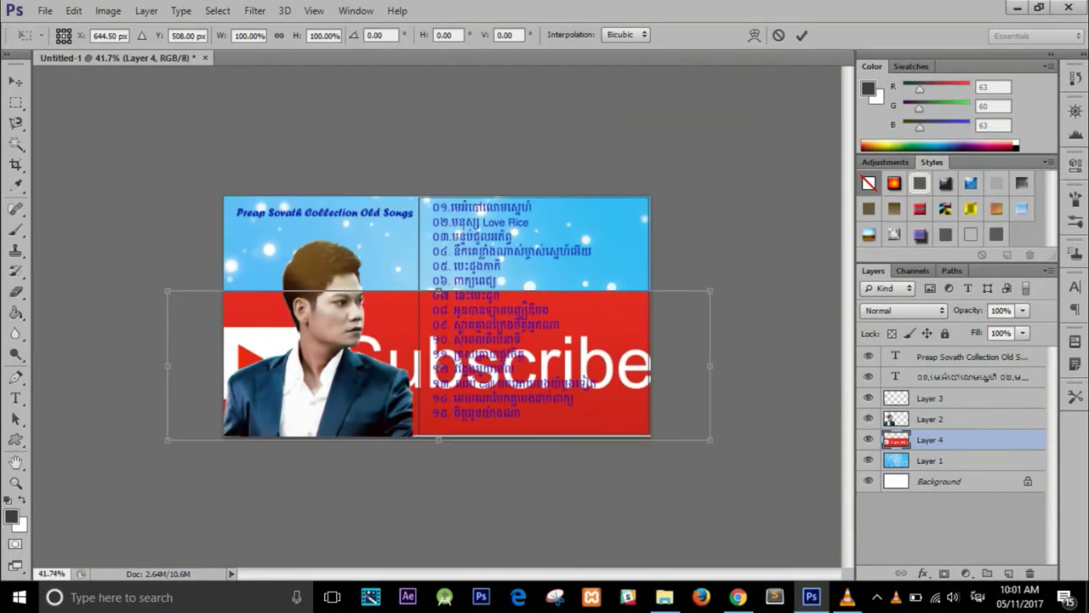
left_click_drag(168, 291, 399, 355)
scroll(451, 324, "up", 2)
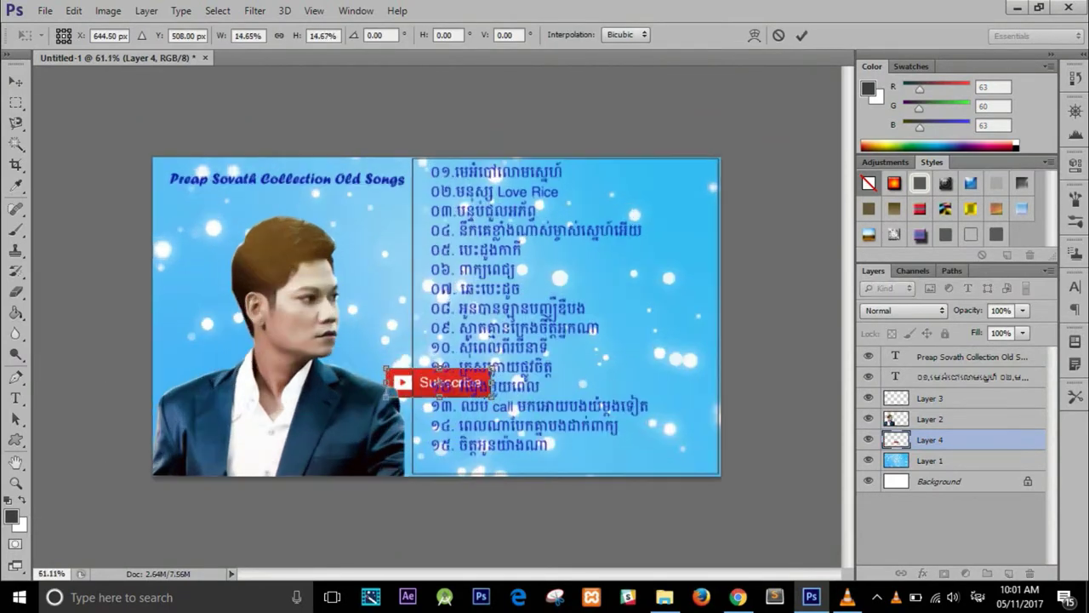
scroll(459, 319, "up", 3)
scroll(471, 320, "down", 3)
mouse_move(438, 388)
left_mouse_down()
mouse_move(638, 482)
mouse_move(309, 188)
left_mouse_up()
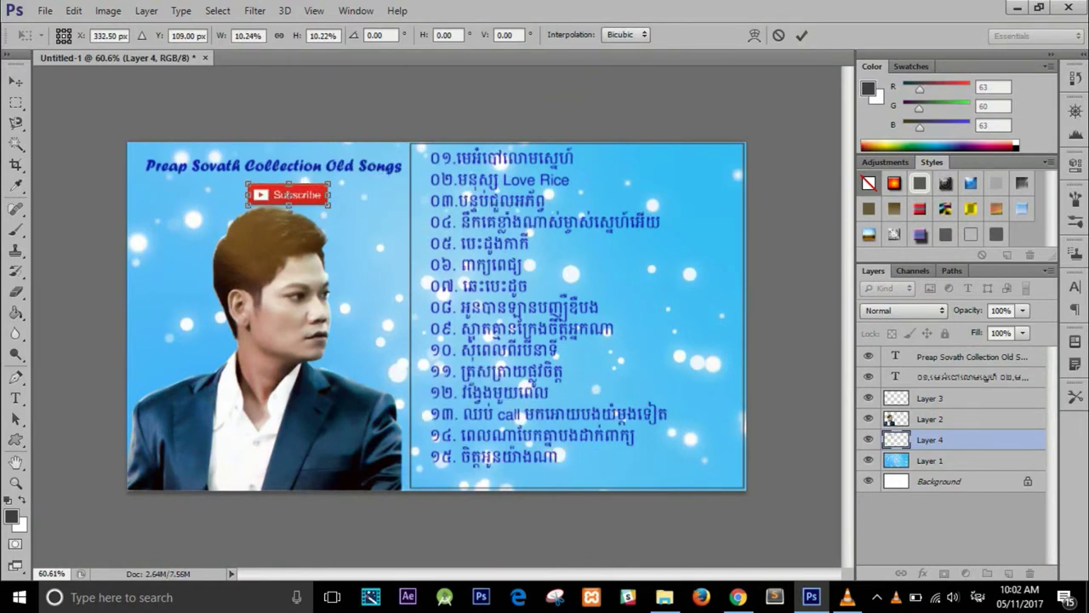
left_click_drag(330, 205, 272, 193)
key("Return")
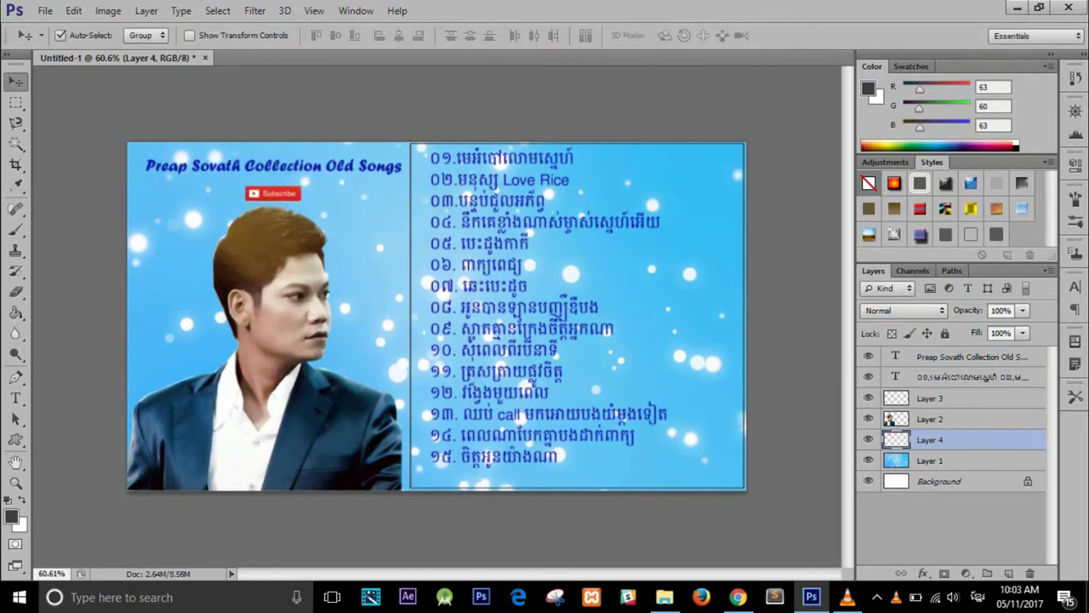
left_click(45, 10)
Copy photo.jpg into the cover as the top layer, placed beside the title.
left_click(48, 40)
left_click(610, 408)
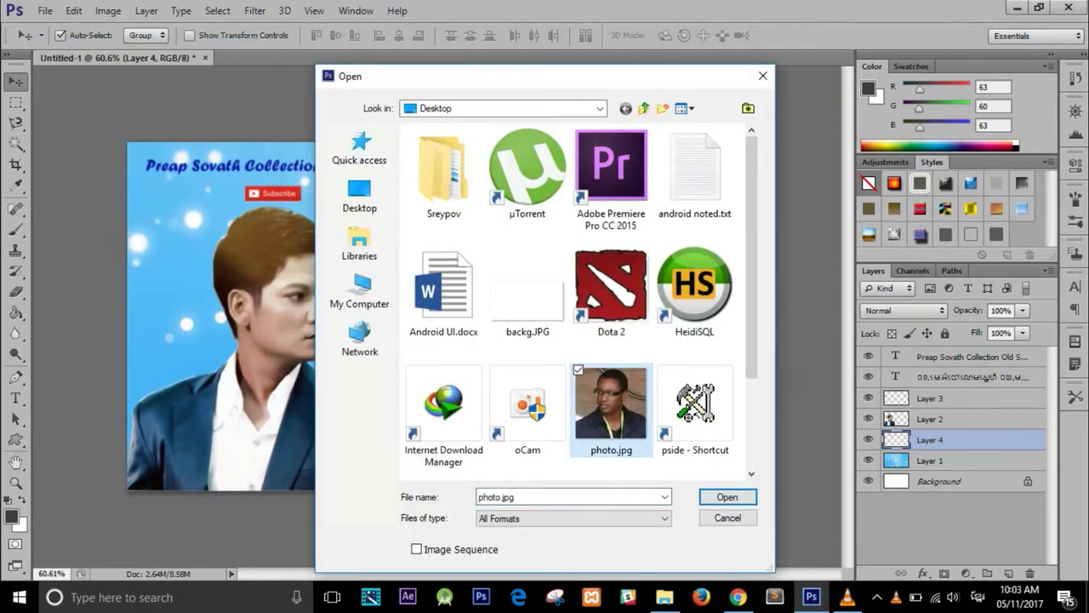
left_click(724, 494)
left_click_drag(277, 57, 366, 204)
left_click_drag(391, 255, 511, 358)
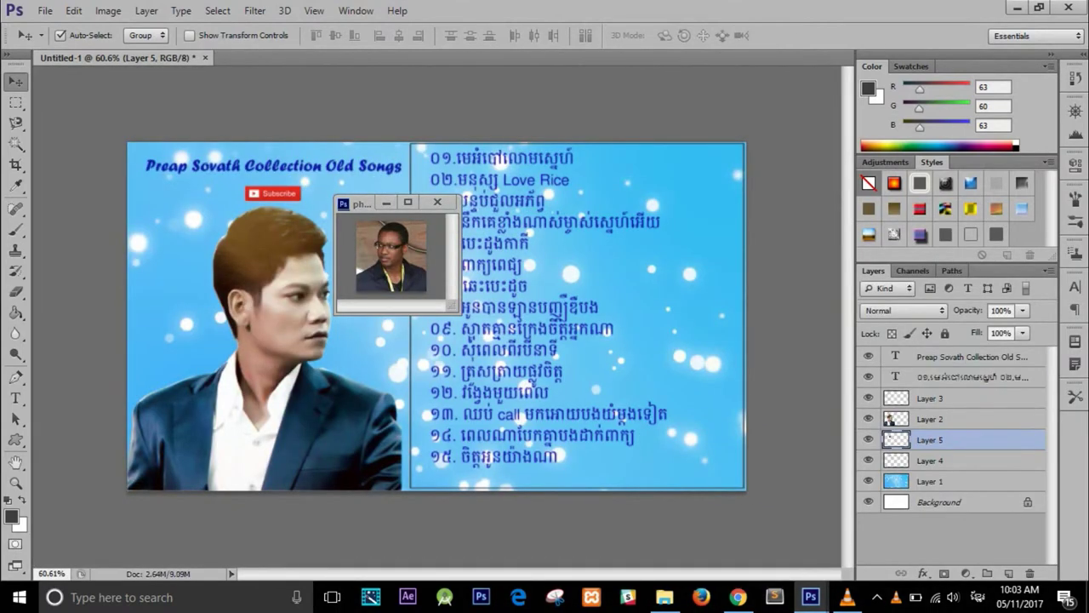
left_click(436, 201)
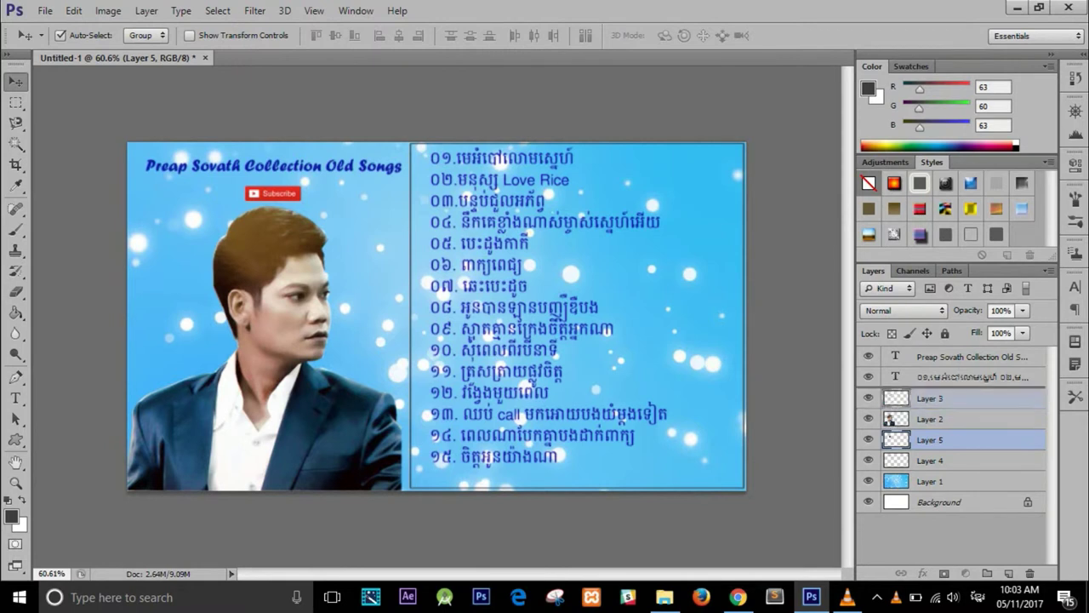
left_click_drag(930, 439, 930, 351)
mouse_move(266, 239)
left_mouse_down()
mouse_move(294, 213)
mouse_move(379, 201)
left_mouse_up()
Enlarge the Subscribe button to about 155%.
left_click(930, 461)
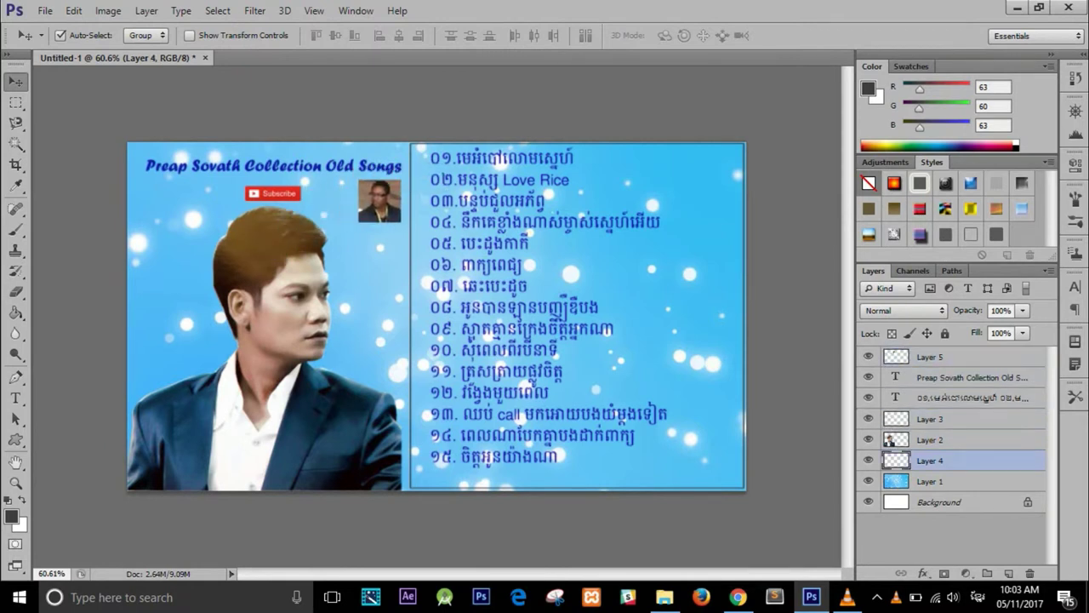
key("ctrl+t")
left_click_drag(302, 201, 319, 208)
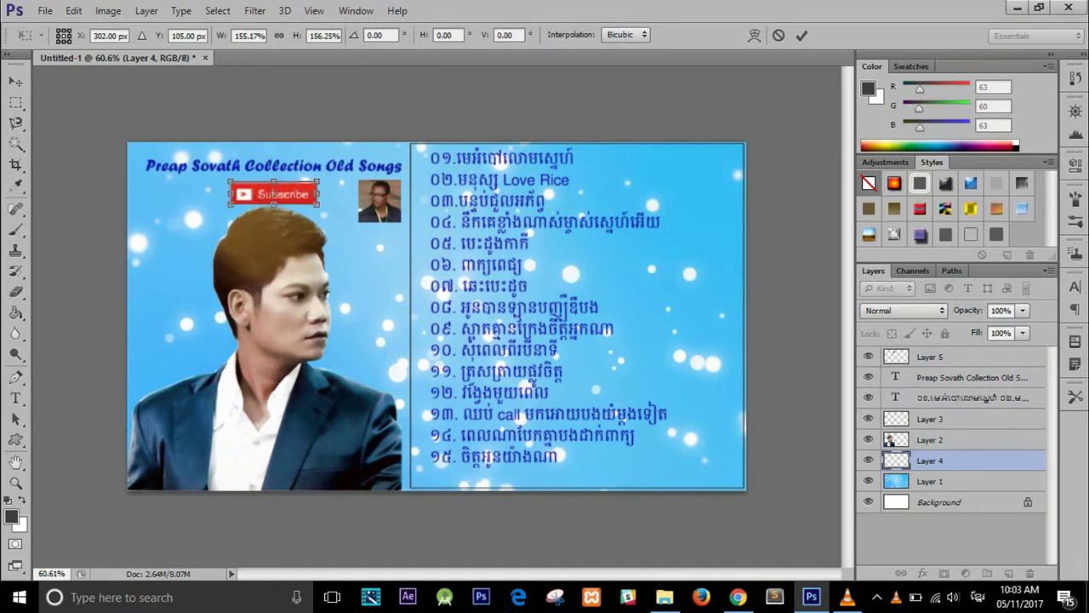
key("Return")
Arrange the Subscribe button and portrait side by side in the bottom-right corner.
left_click_drag(276, 192, 596, 474)
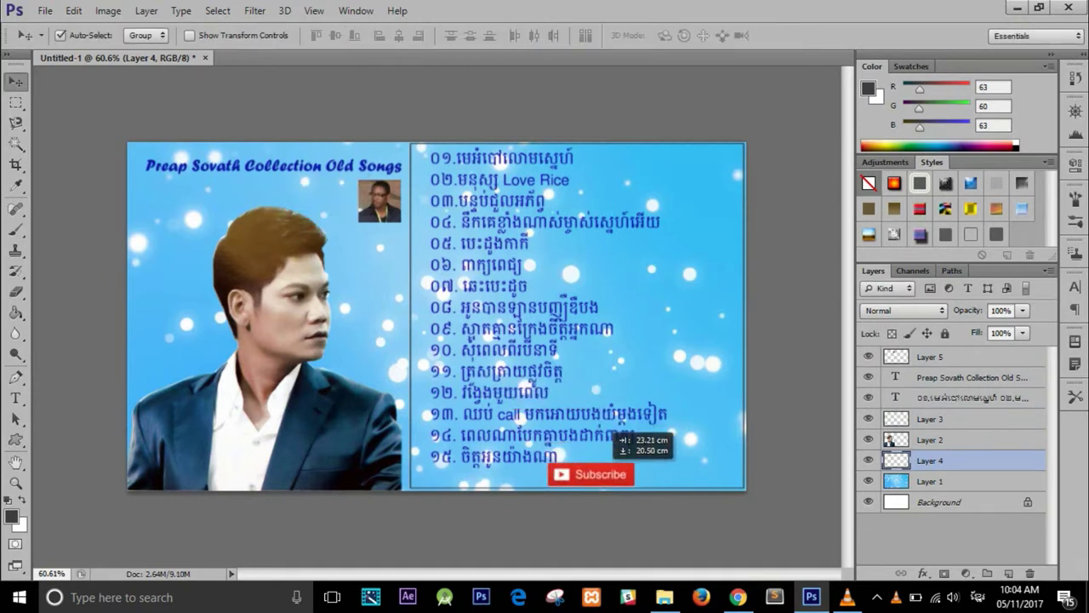
left_click_drag(379, 201, 660, 462)
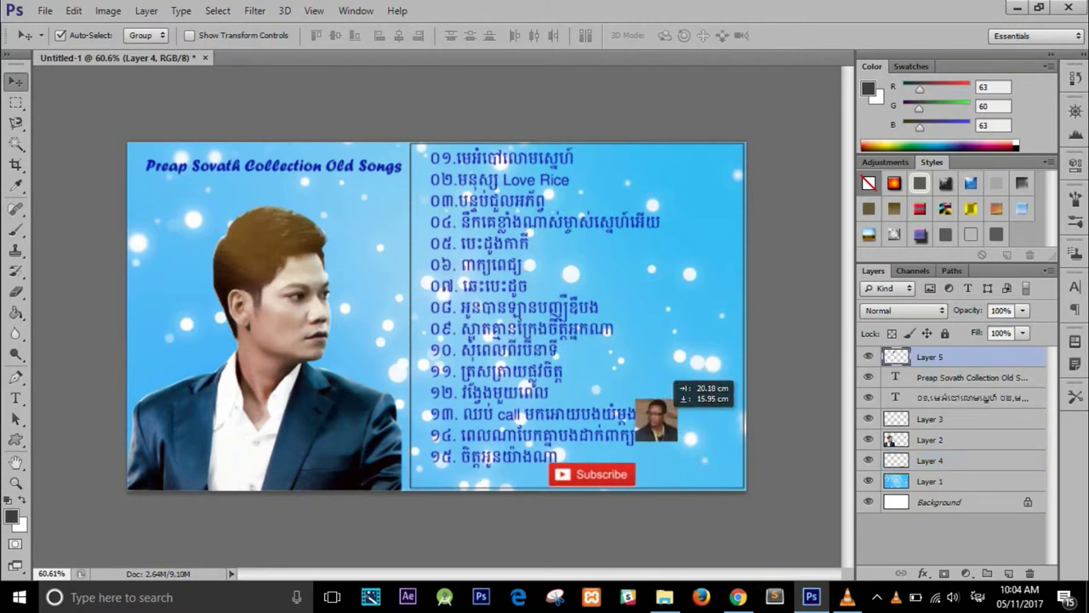
left_click_drag(662, 460, 723, 461)
key("ctrl+t")
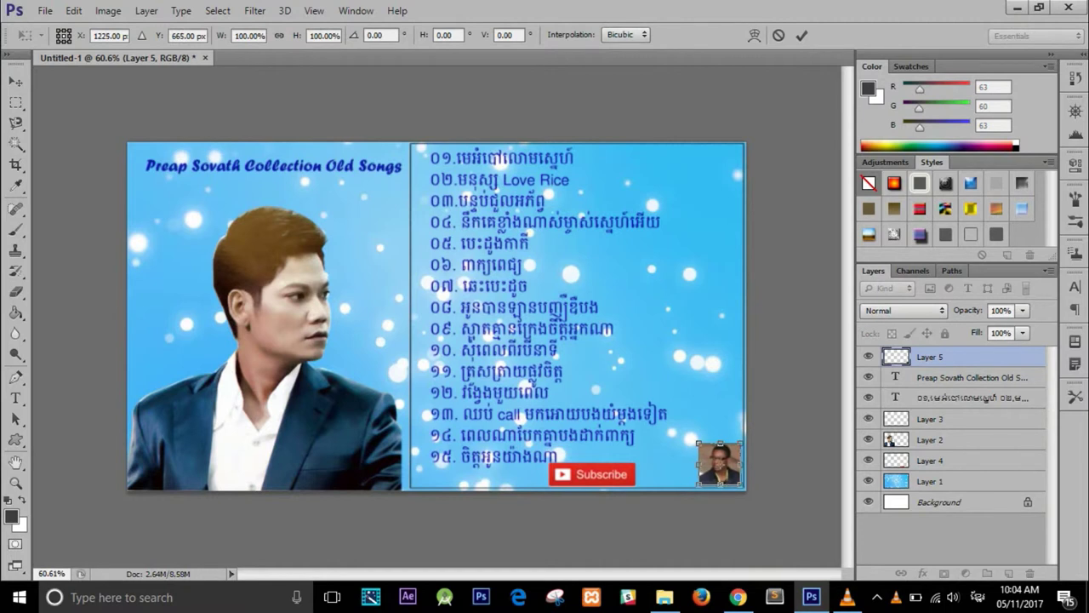
key("Return")
left_click_drag(609, 469, 672, 468)
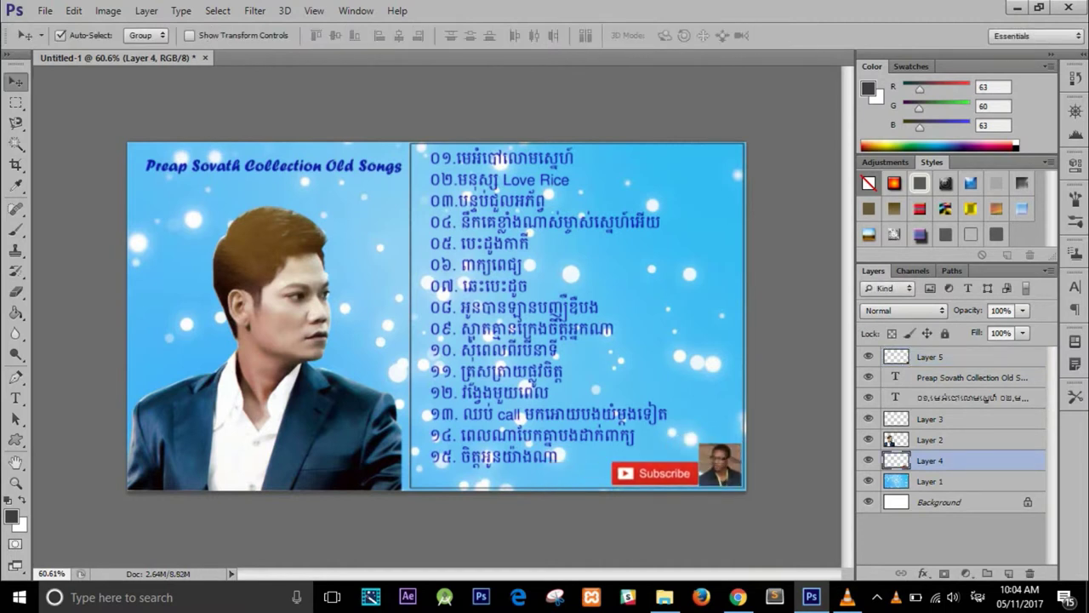
key("ctrl+t")
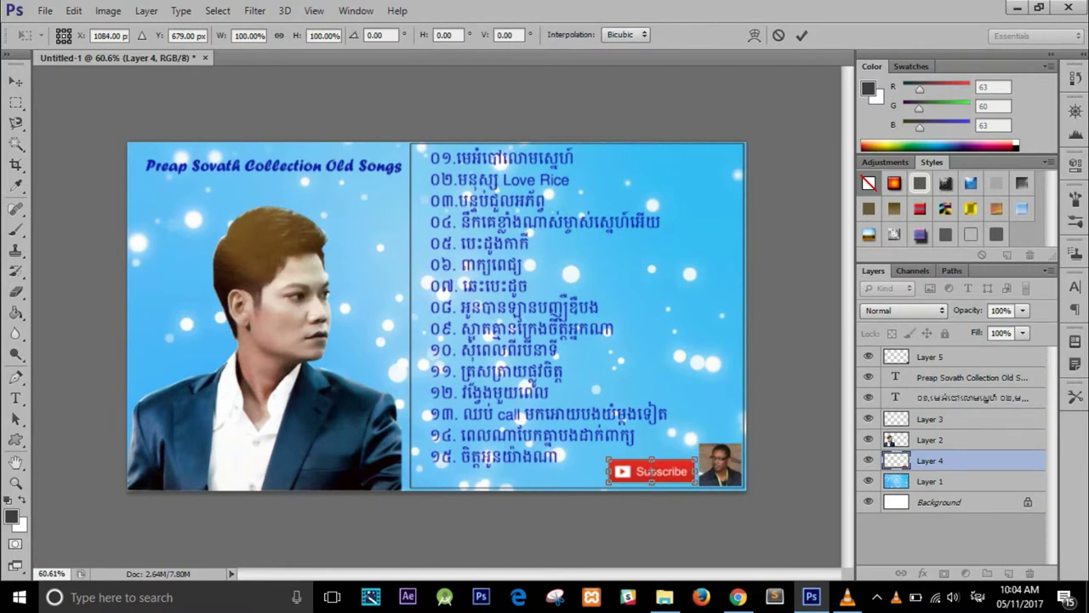
key("Return")
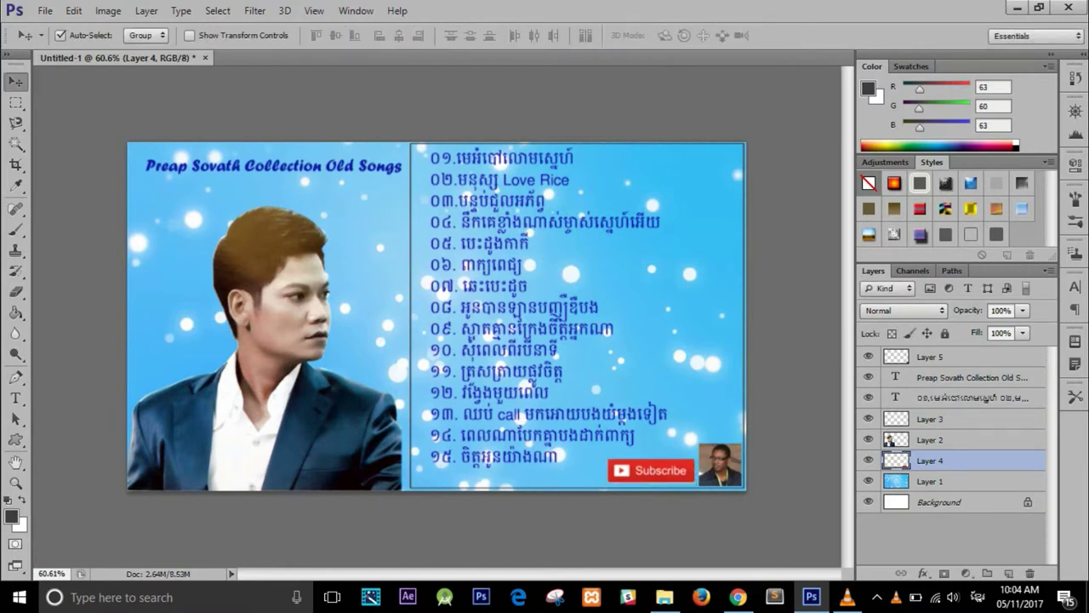
key("ctrl+shift+s")
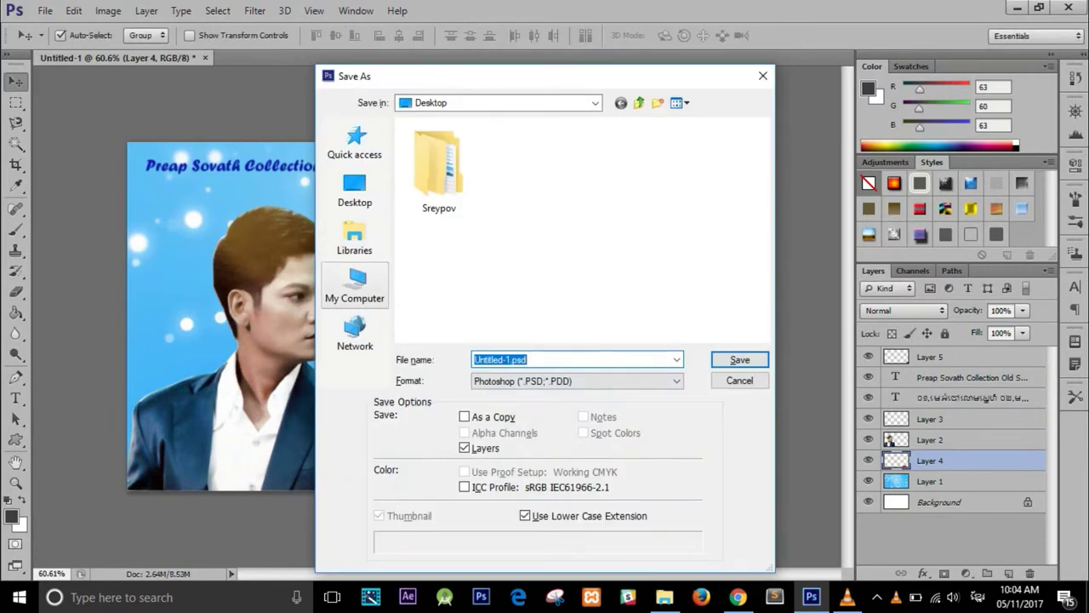
Browse the save location to D:\my documents\my videos\youtube\preap sovath vol 530\img.
left_click(354, 288)
double_click(621, 302)
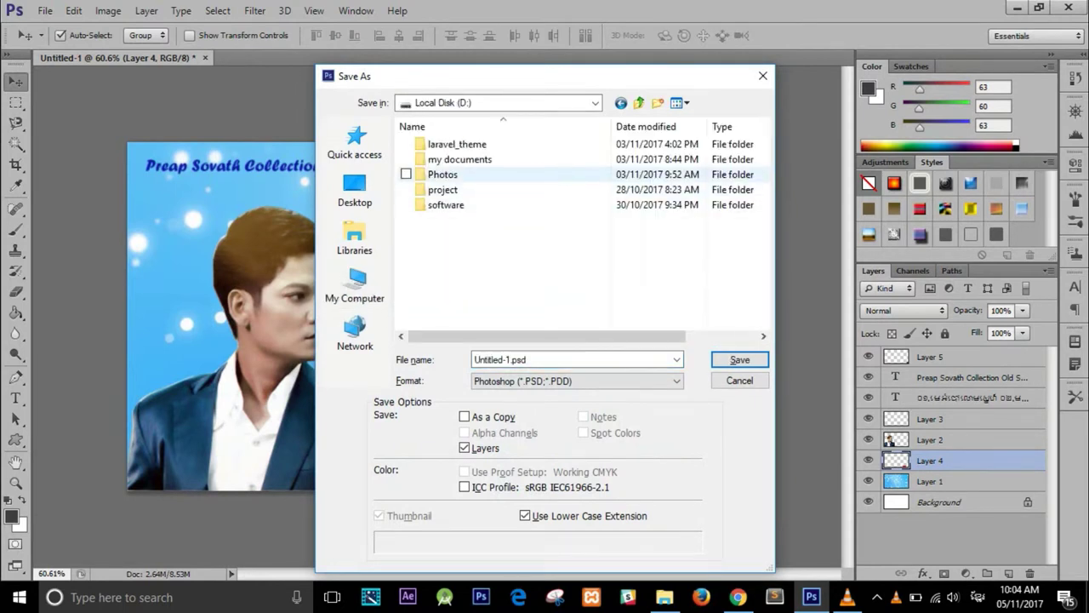
double_click(443, 175)
left_click(595, 102)
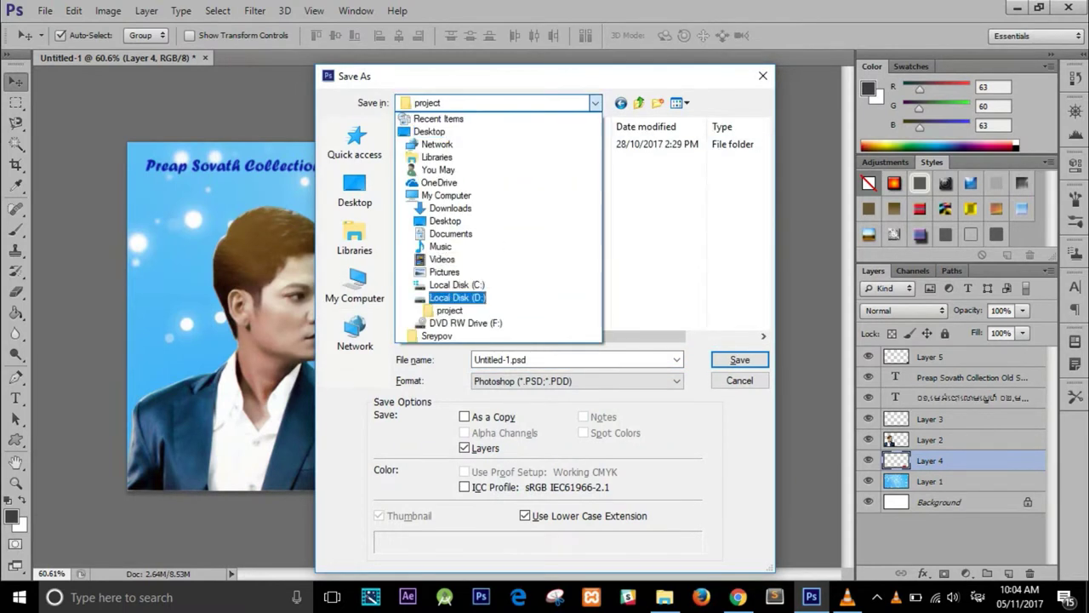
left_click(447, 298)
double_click(460, 160)
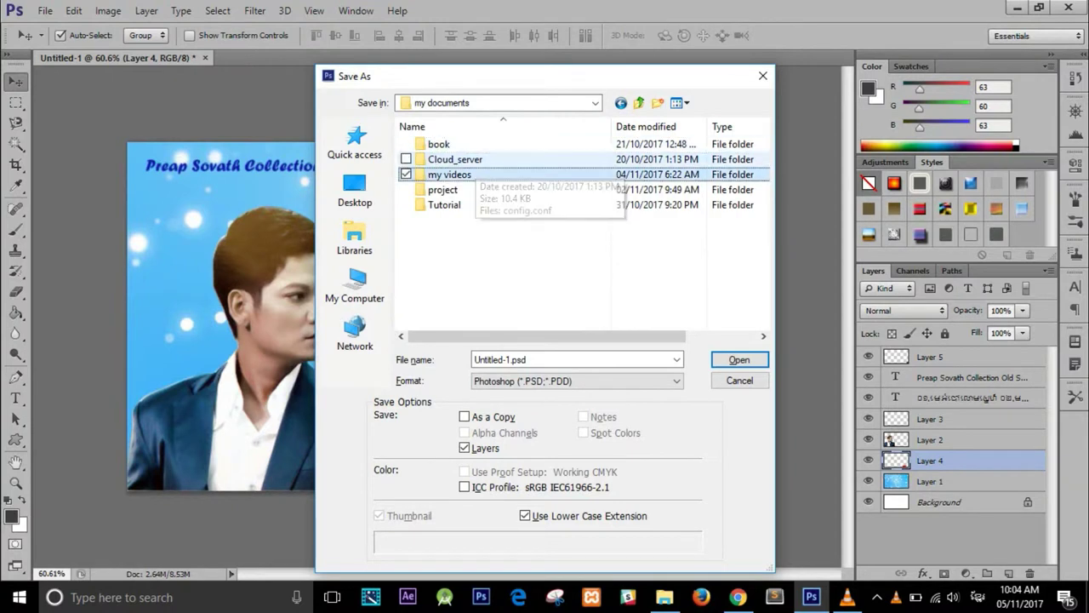
double_click(451, 174)
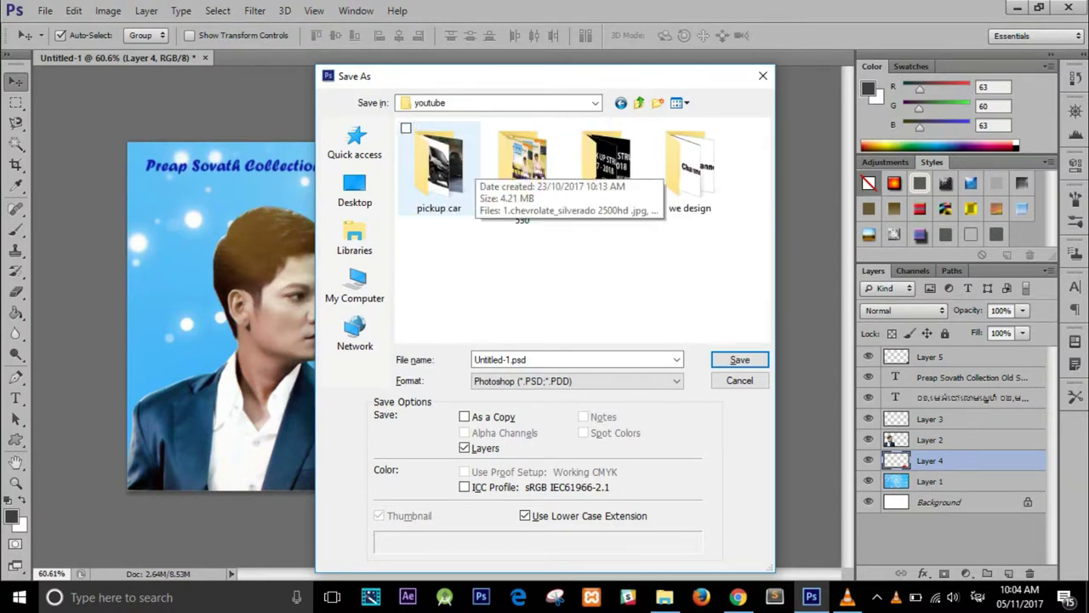
double_click(523, 166)
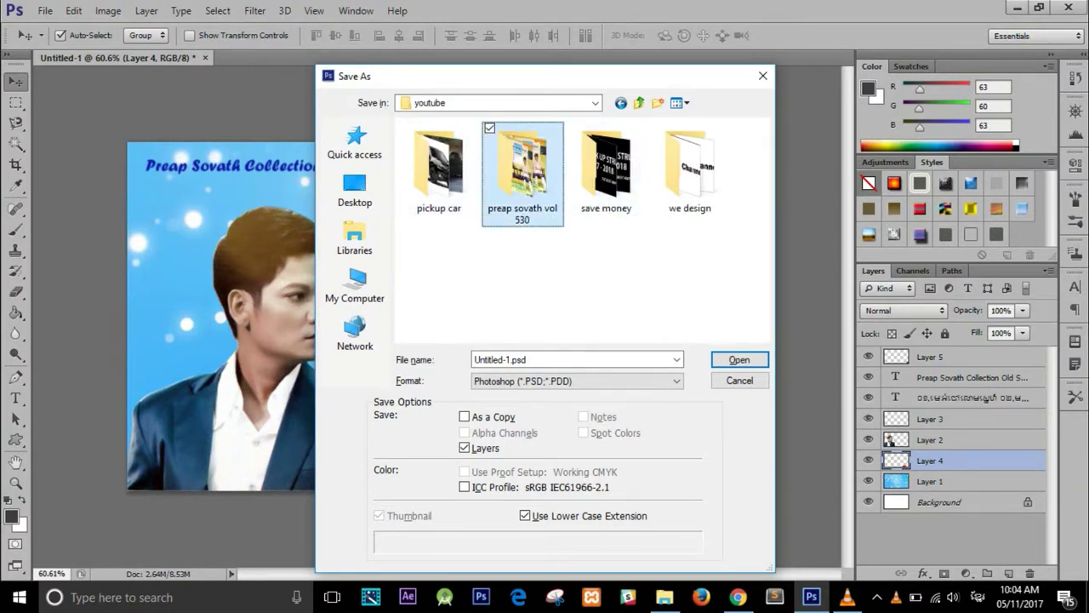
double_click(436, 144)
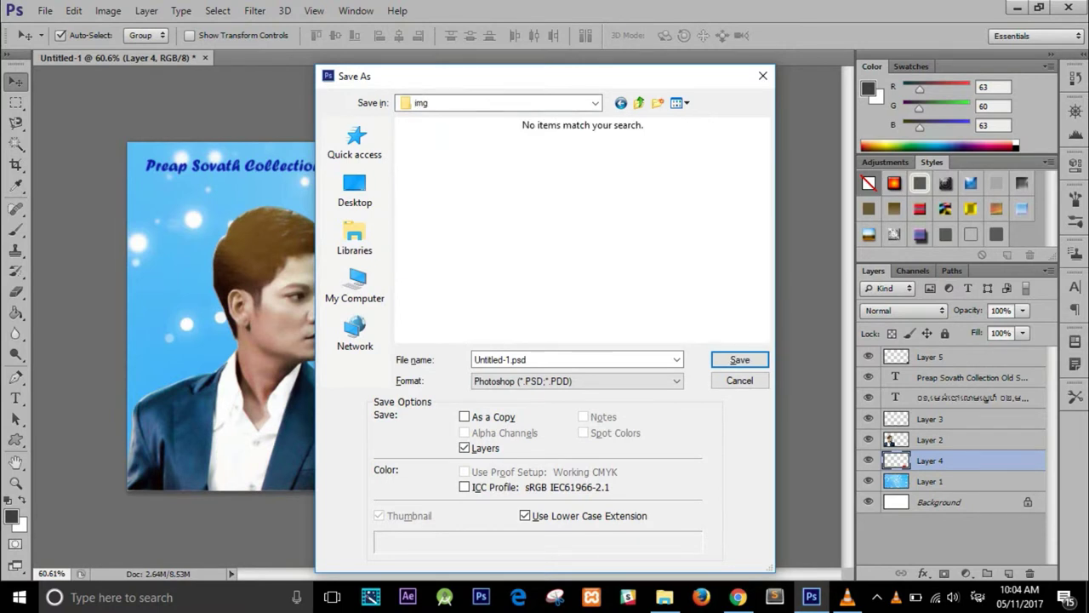
left_click(620, 103)
key("F2")
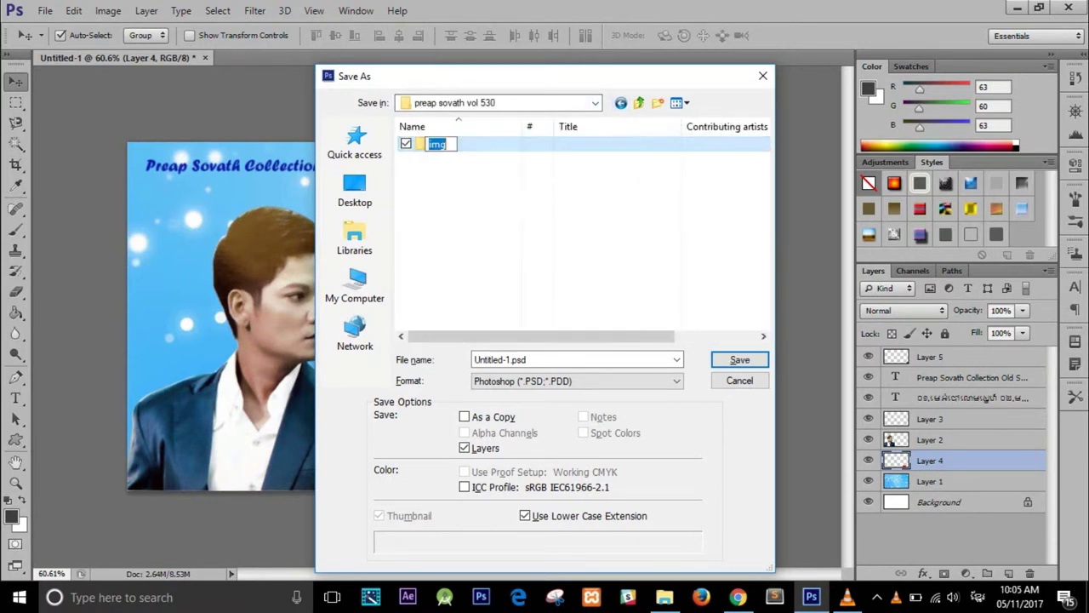
key("Return")
key("Return")
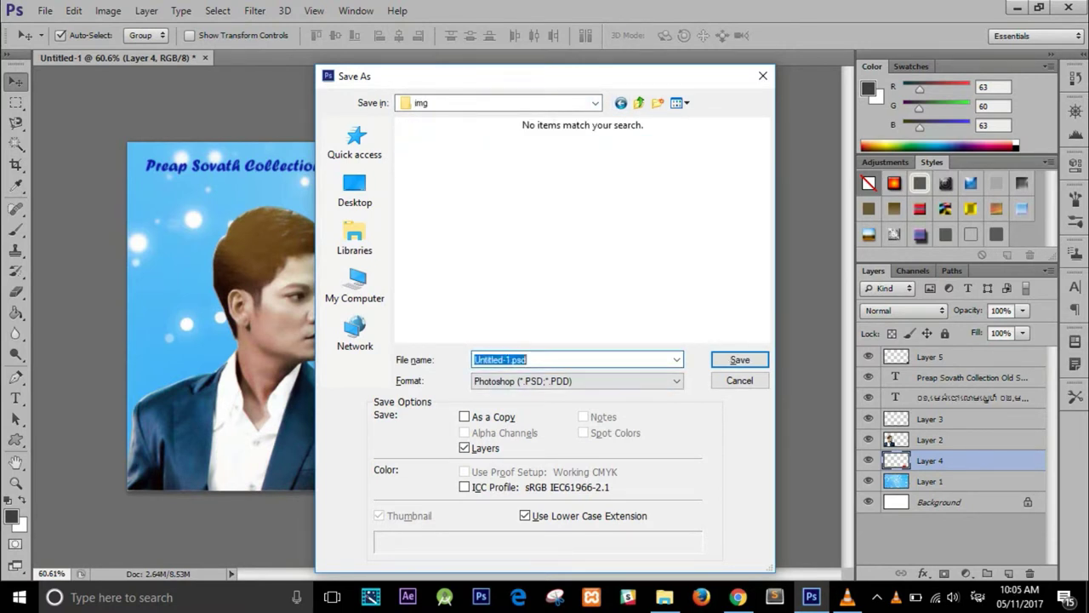
Save the cover as a JPEG named pralection_song with default quality settings.
type("ផ")
key("BackSpace")
key("alt+shift")
type("pra")
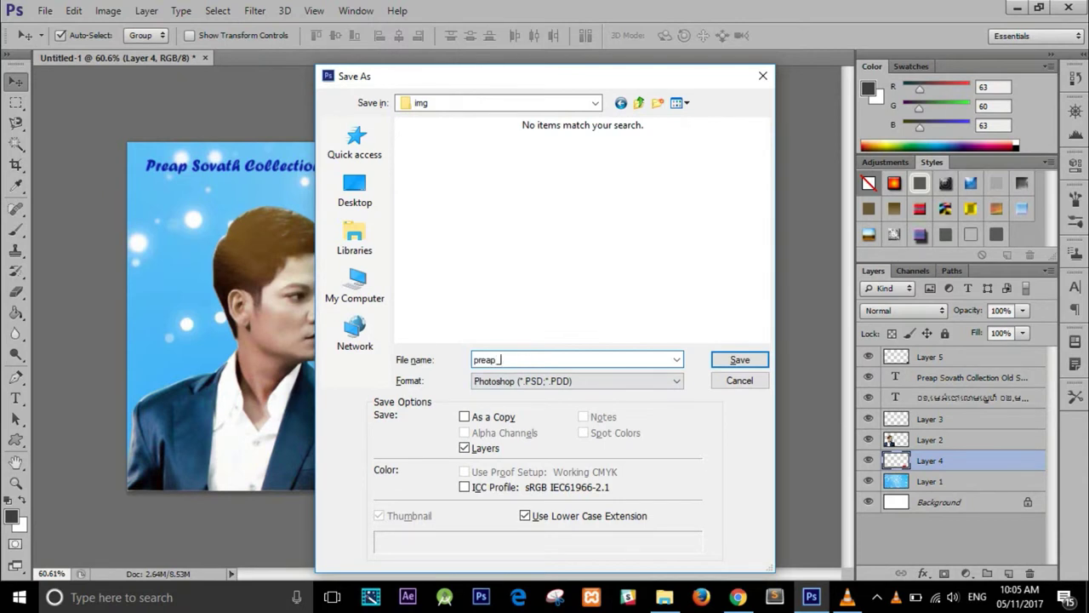
type("lection")
type("_song")
left_click(676, 380)
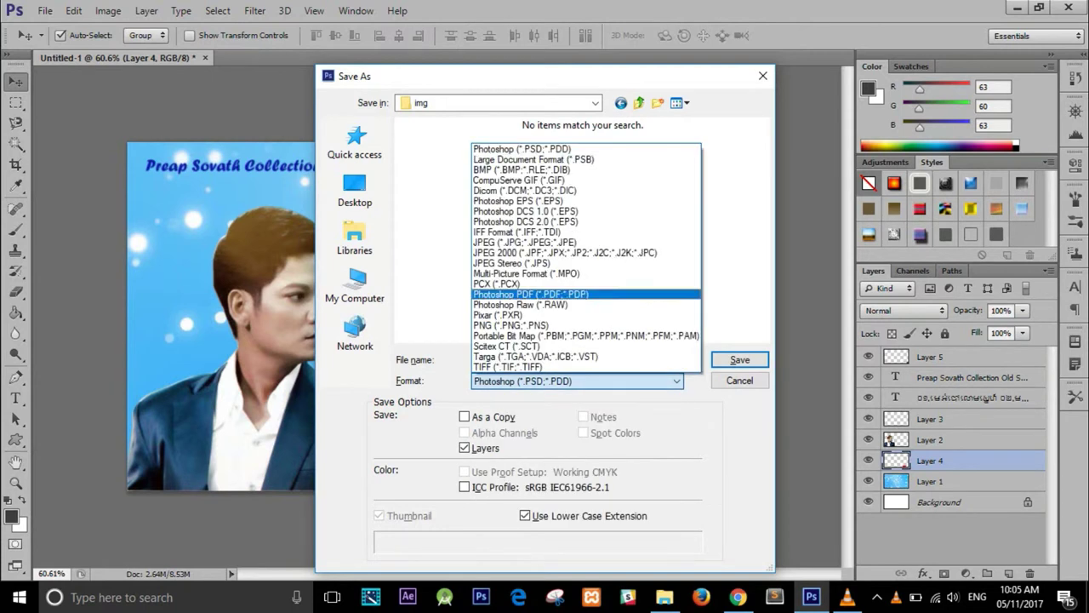
left_click(562, 246)
key("Return")
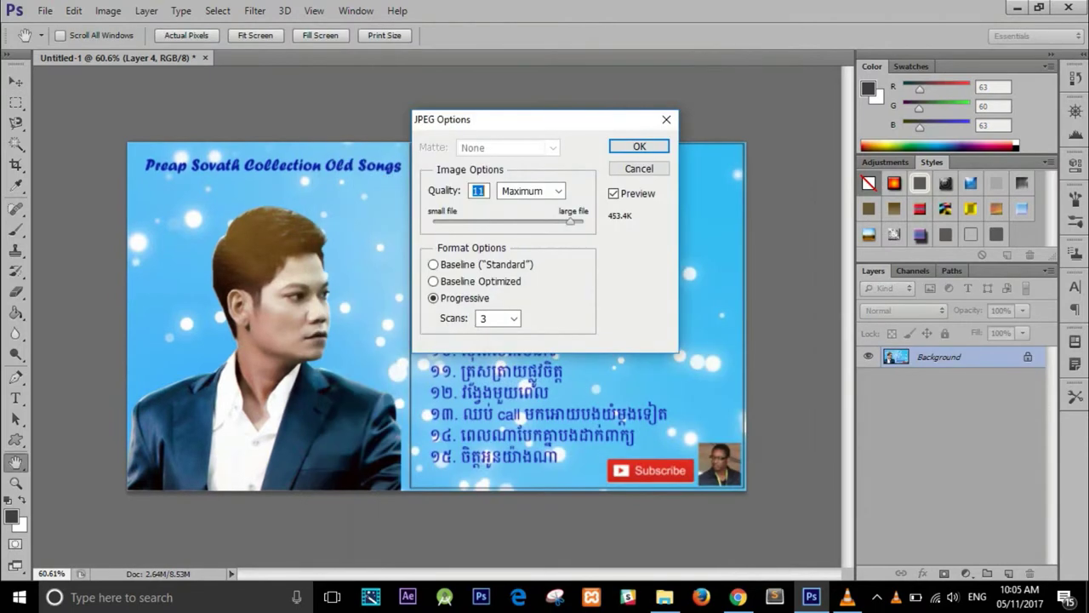
left_click(639, 147)
Save a layered PSD copy named preap_sovath_collection_old_song.
left_click(44, 10)
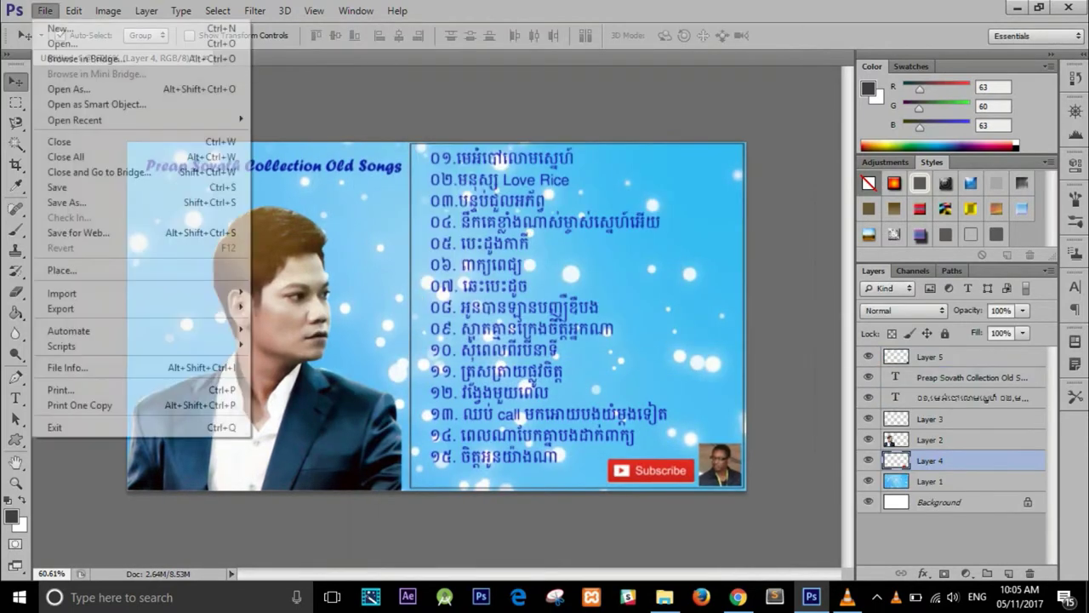
left_click(57, 188)
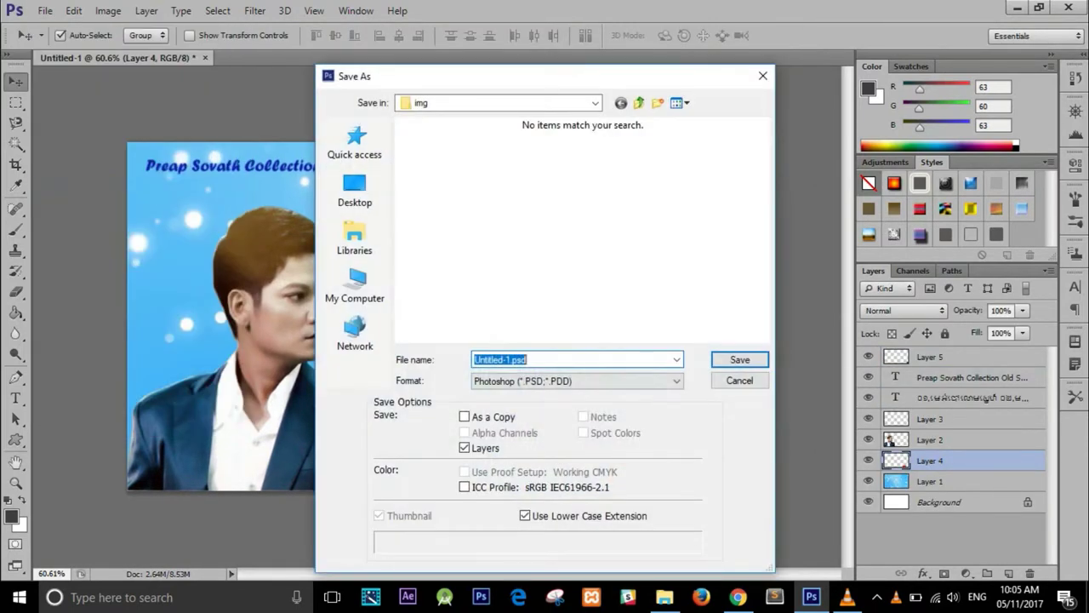
left_click(737, 357)
left_click(705, 177)
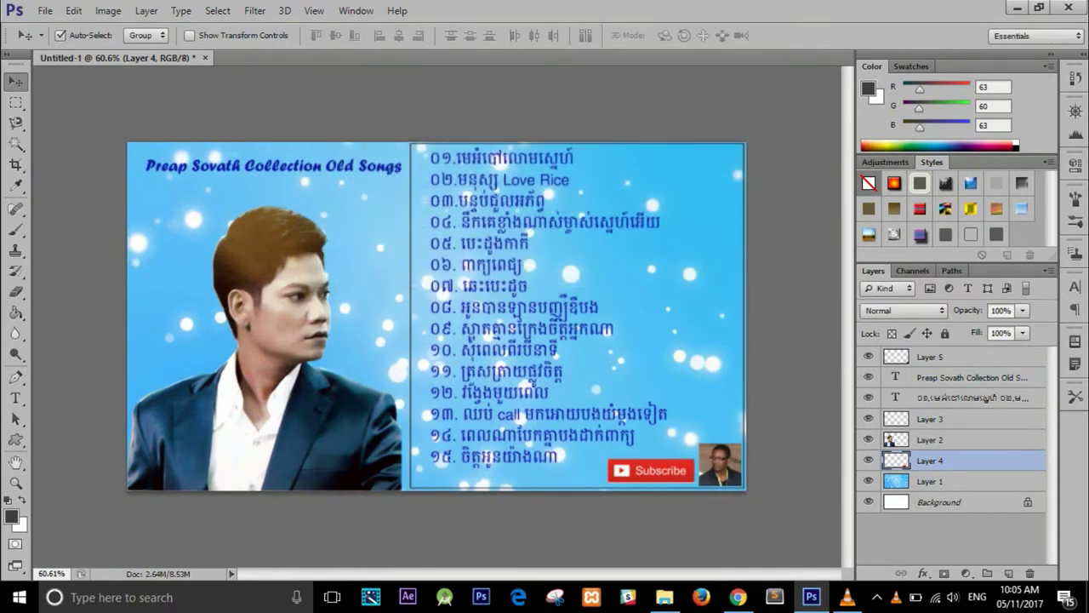
key("ctrl+shift+s")
type("pr")
key("Down")
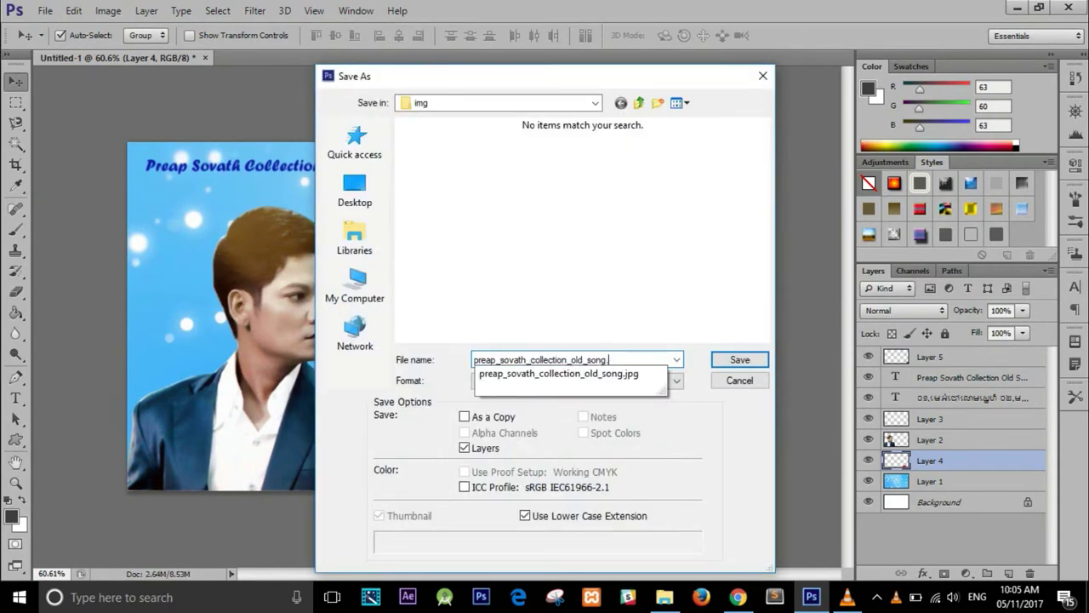
key("Return")
key("Return")
Quit Photoshop and open the saved JPEG from the img folder in the photo viewer.
left_click(1068, 7)
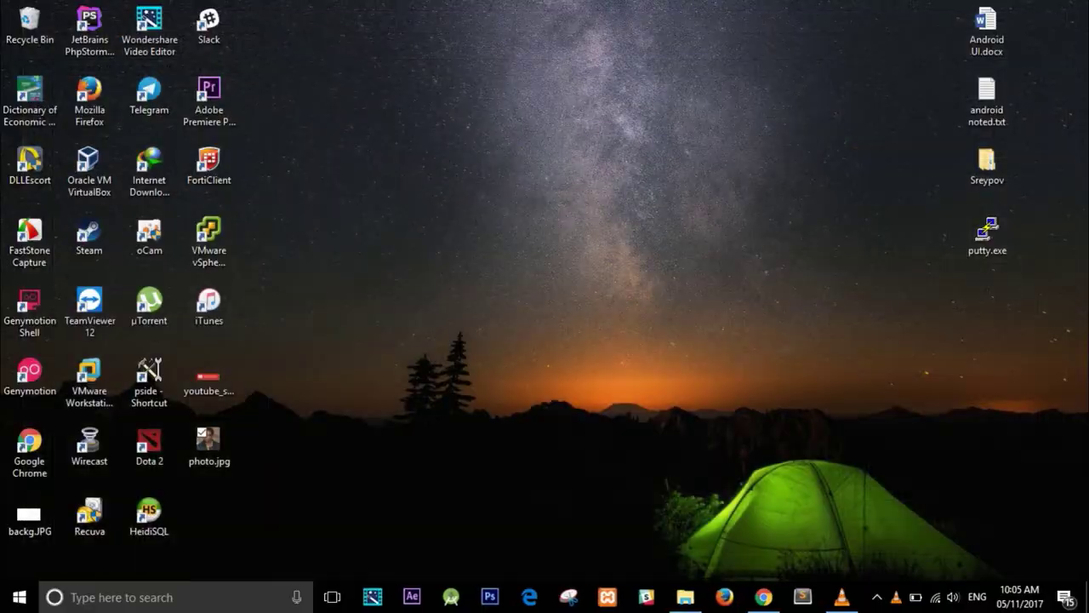
left_click(841, 596)
left_click(1069, 7)
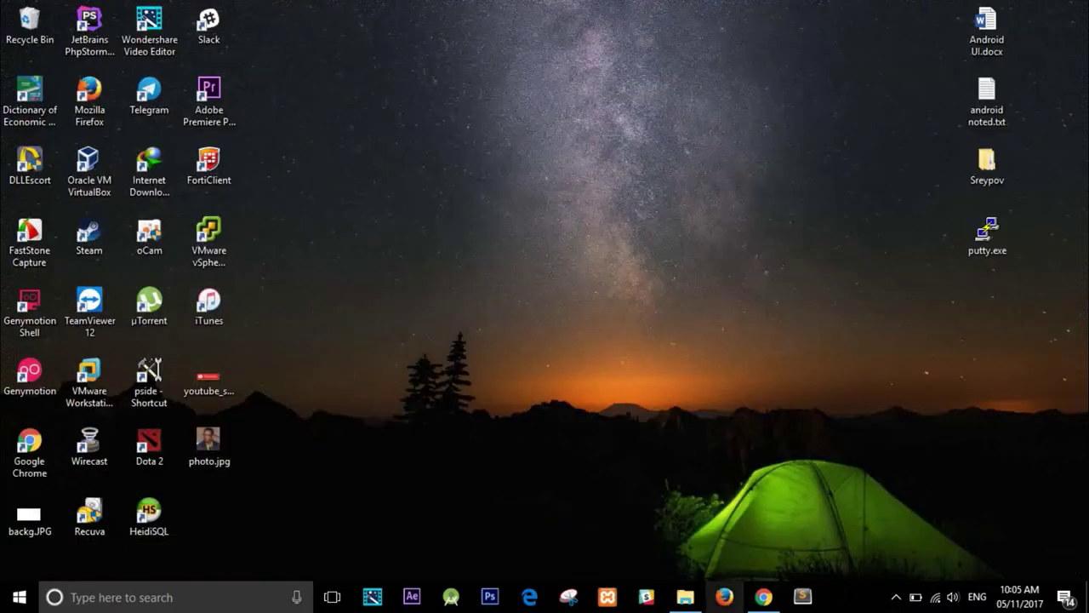
left_click(685, 596)
left_click(317, 196)
double_click(318, 196)
double_click(317, 170)
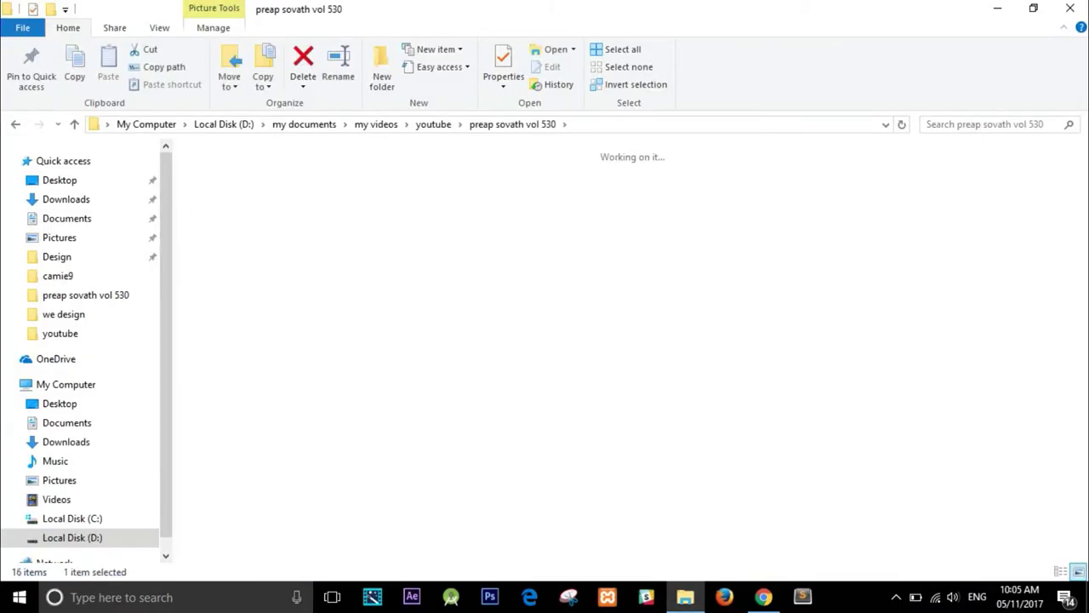
double_click(227, 204)
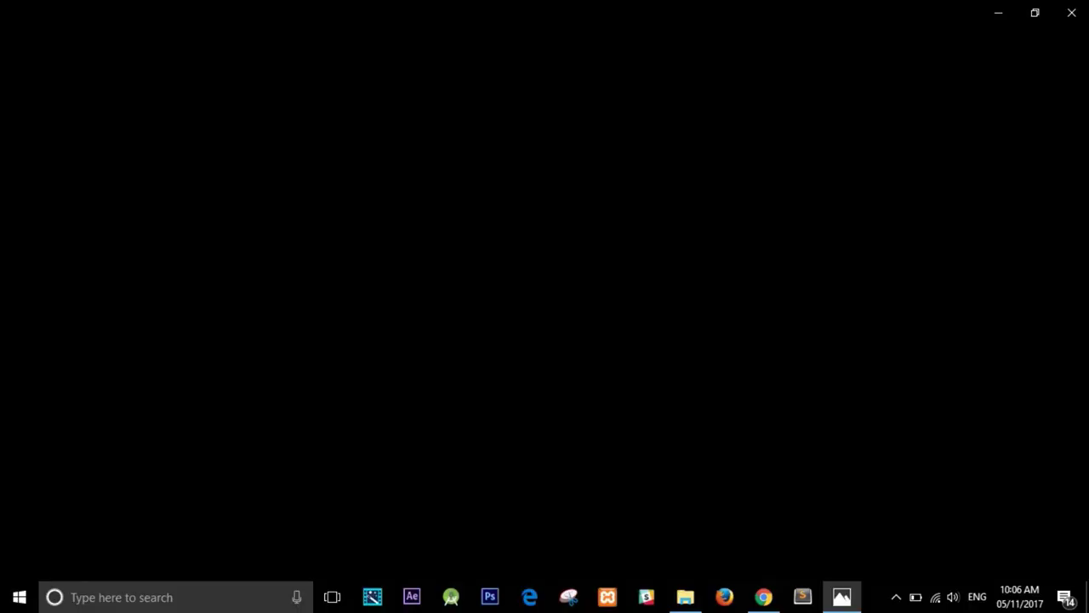